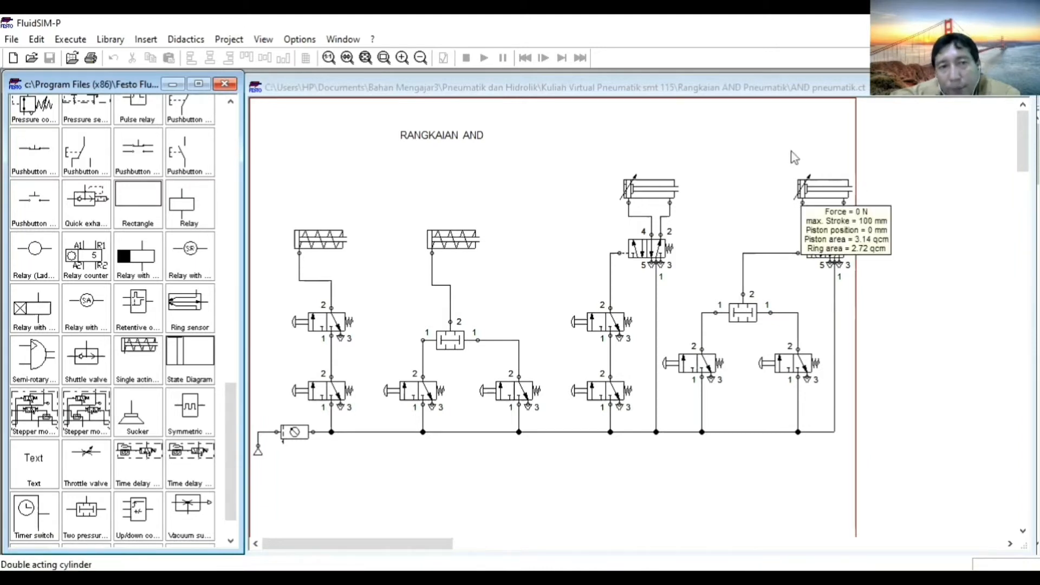
click(589, 186)
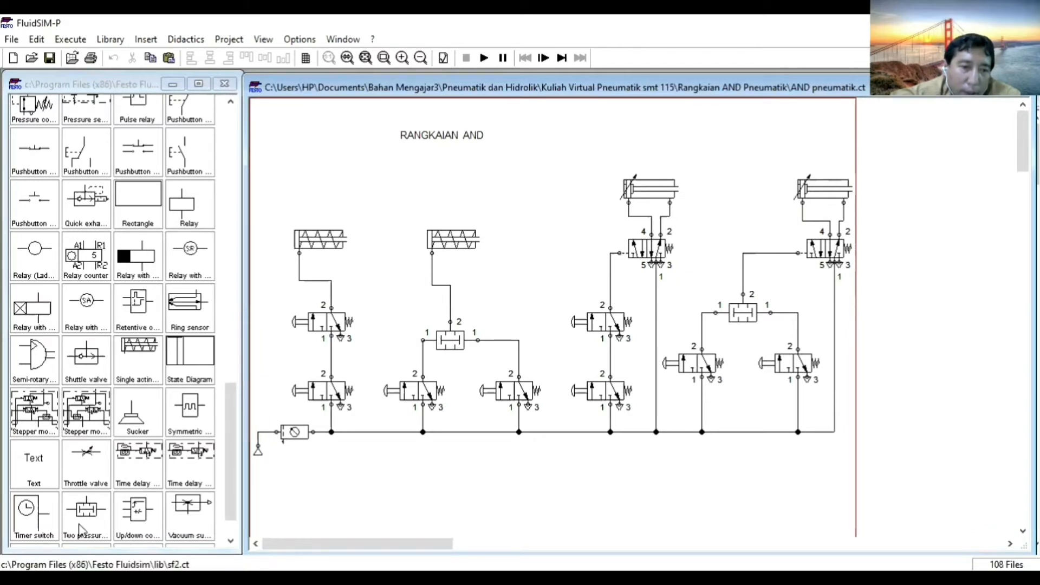
drag(85, 522, 398, 487)
click(448, 515)
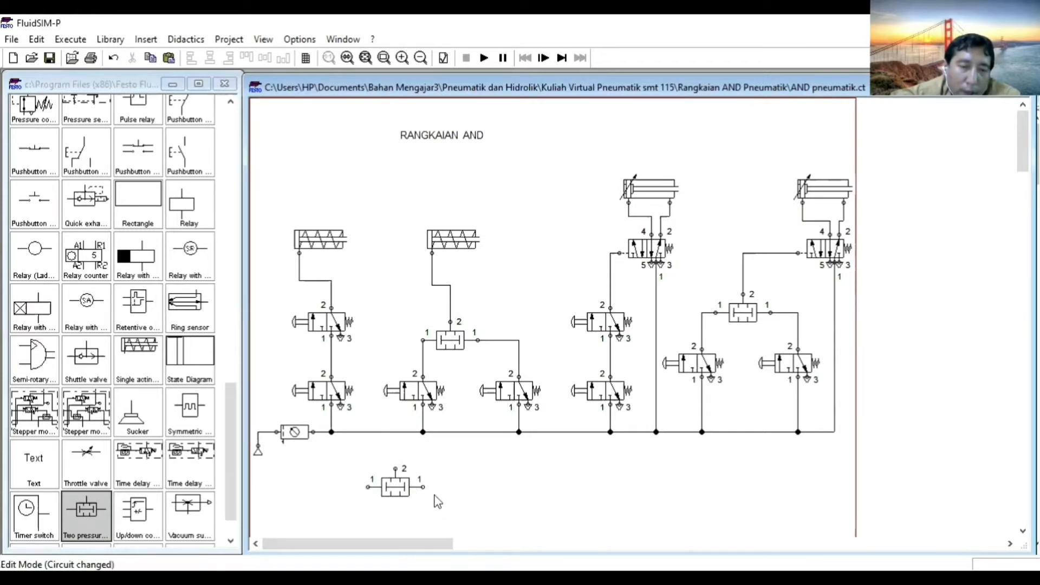
click(399, 490)
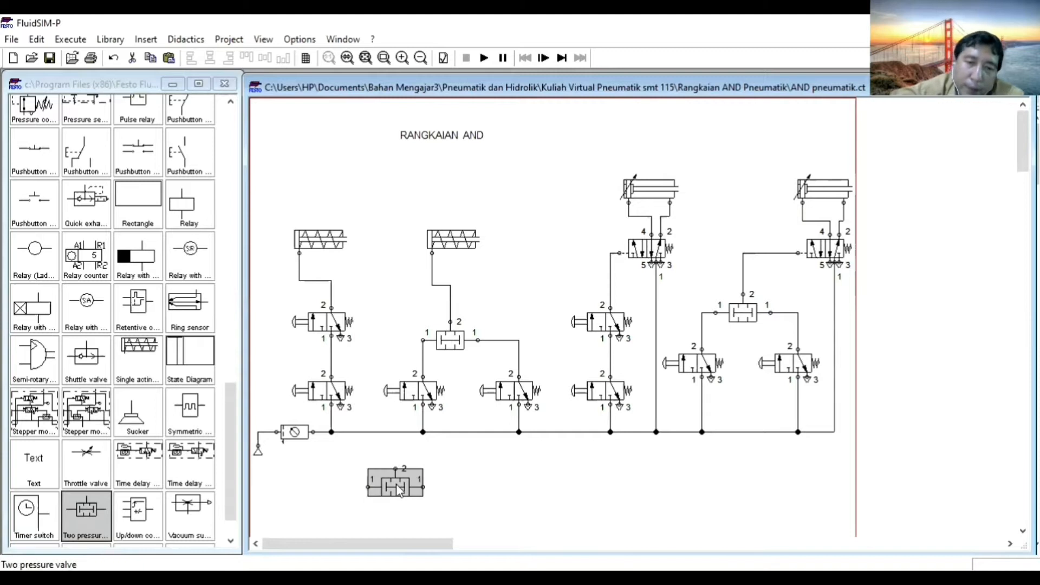
key(Delete)
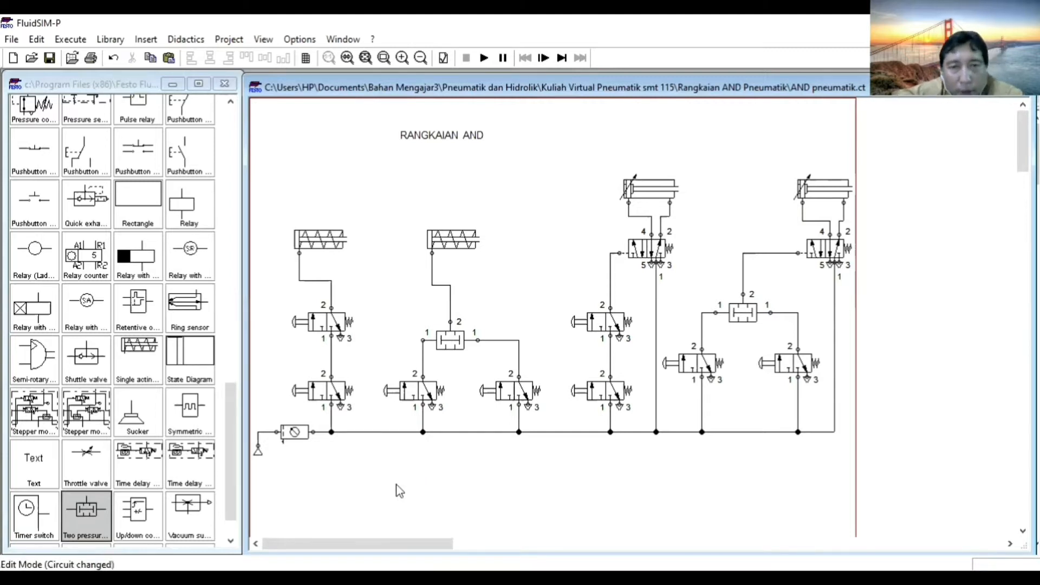
Start the simulation, then actuate and release the two series 3/2-way valves feeding the first single-acting cylinder.
click(486, 59)
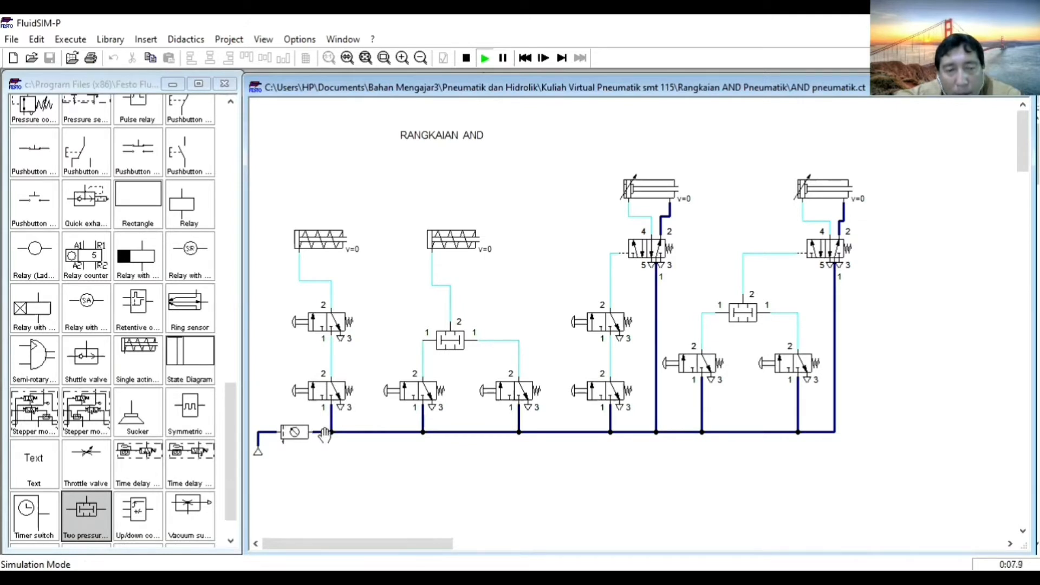
click(307, 390)
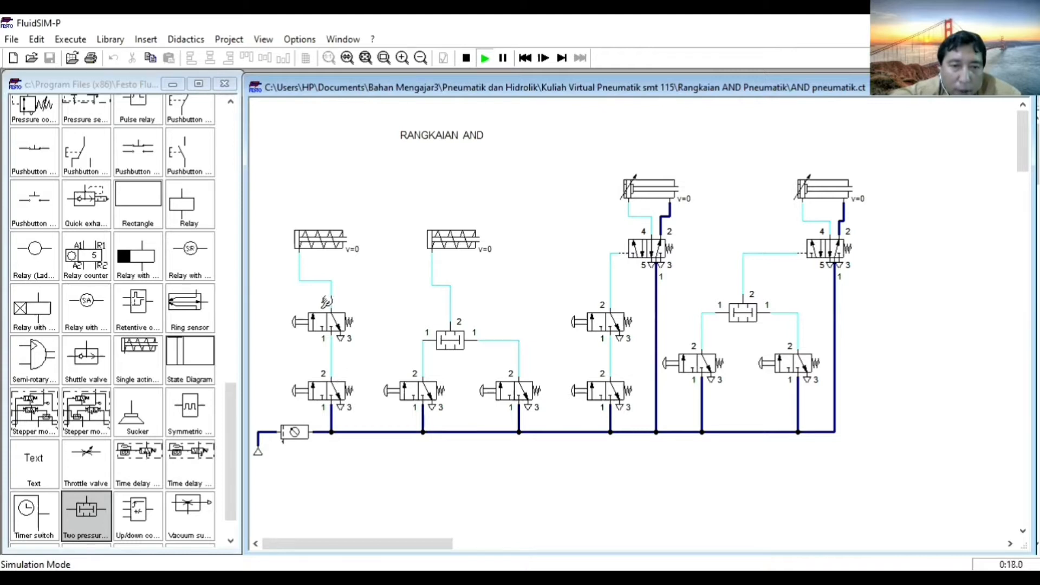
click(323, 321)
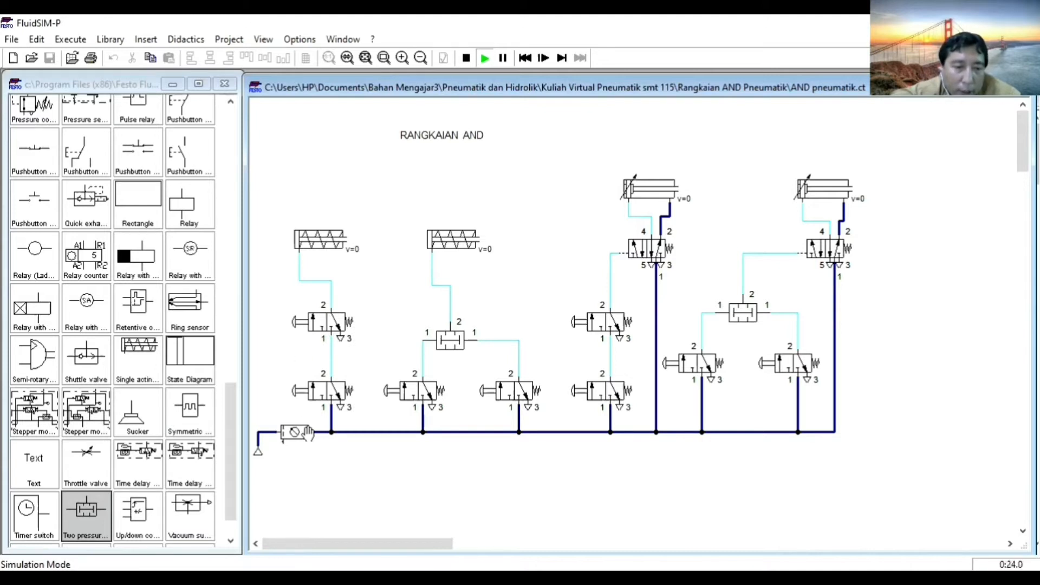
click(317, 404)
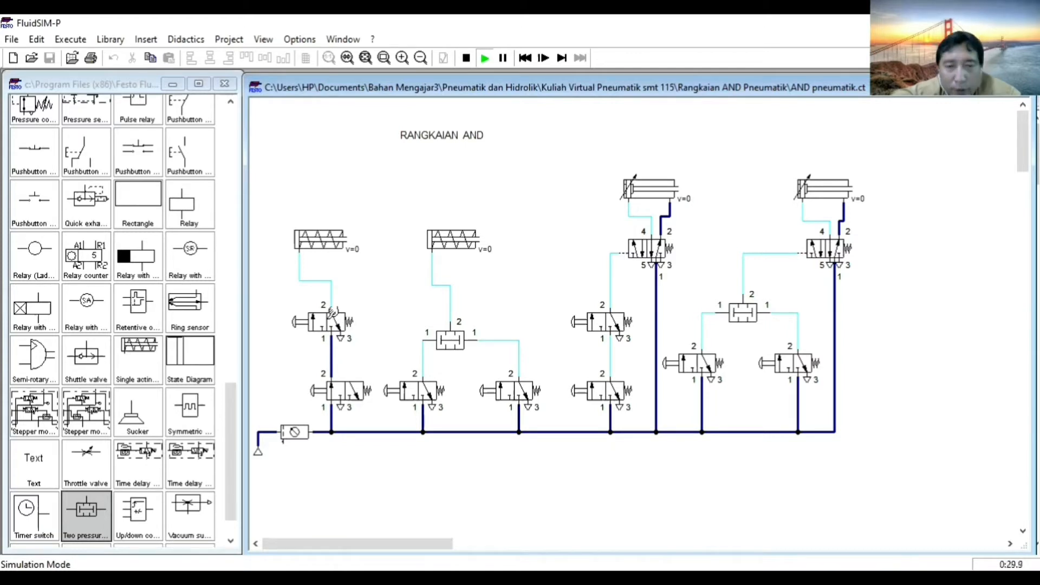
click(333, 314)
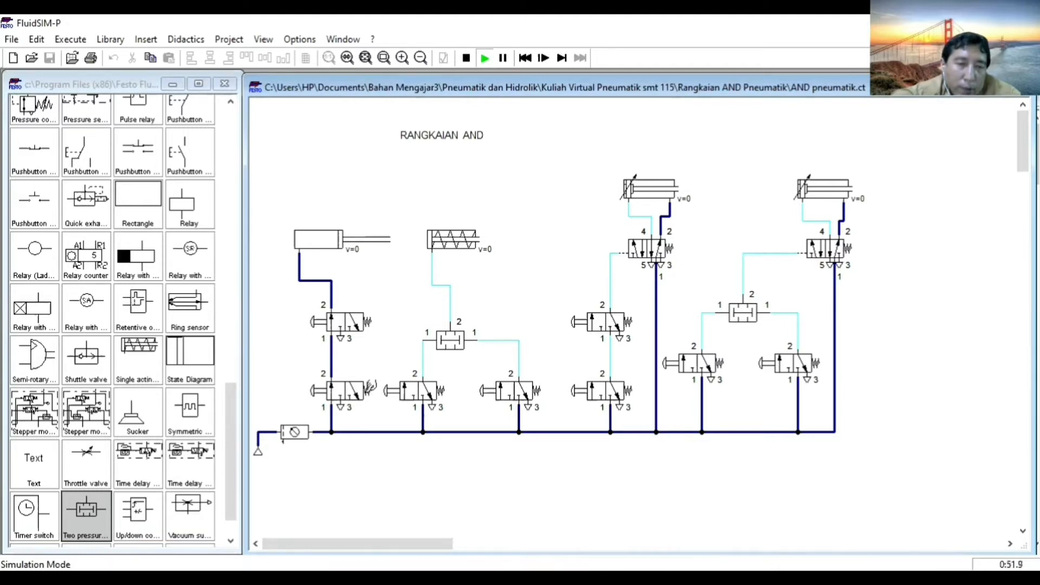
click(373, 387)
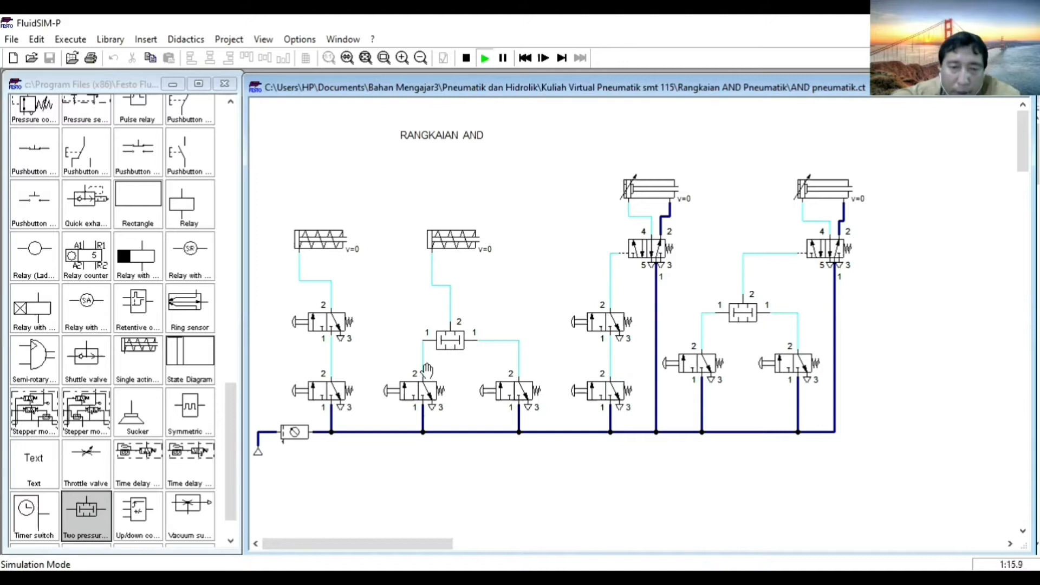
Test the second single-acting cylinder by actuating its two 3/2-way valves, singly and together, through the two pressure valve, then release them.
click(418, 387)
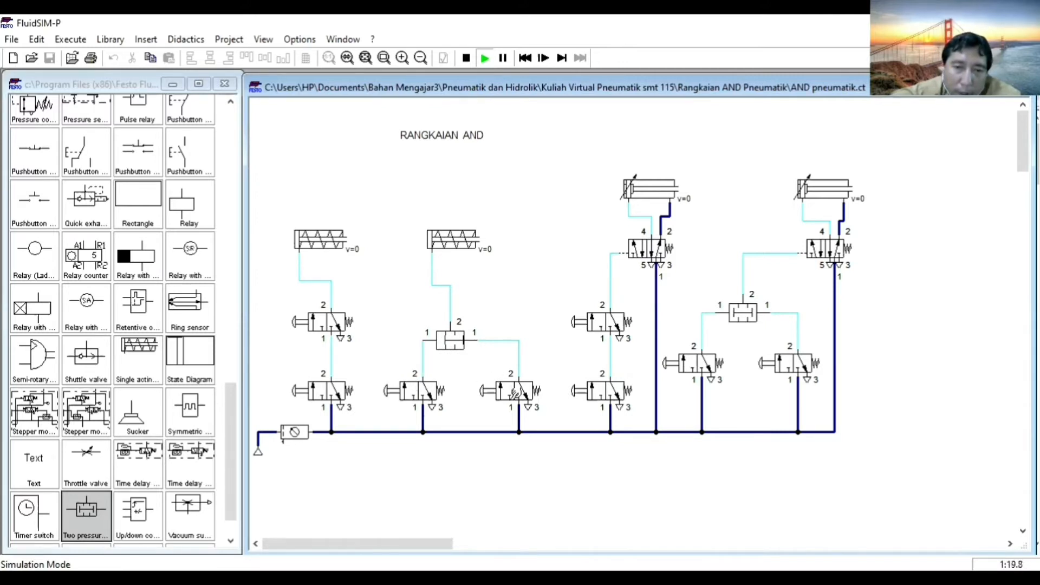
click(513, 389)
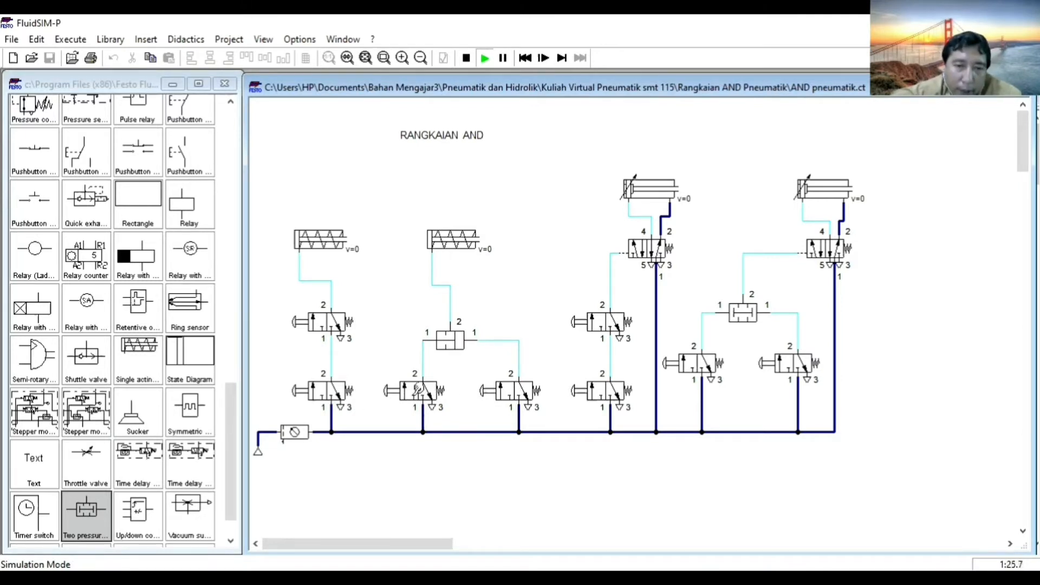
shift+click(419, 389)
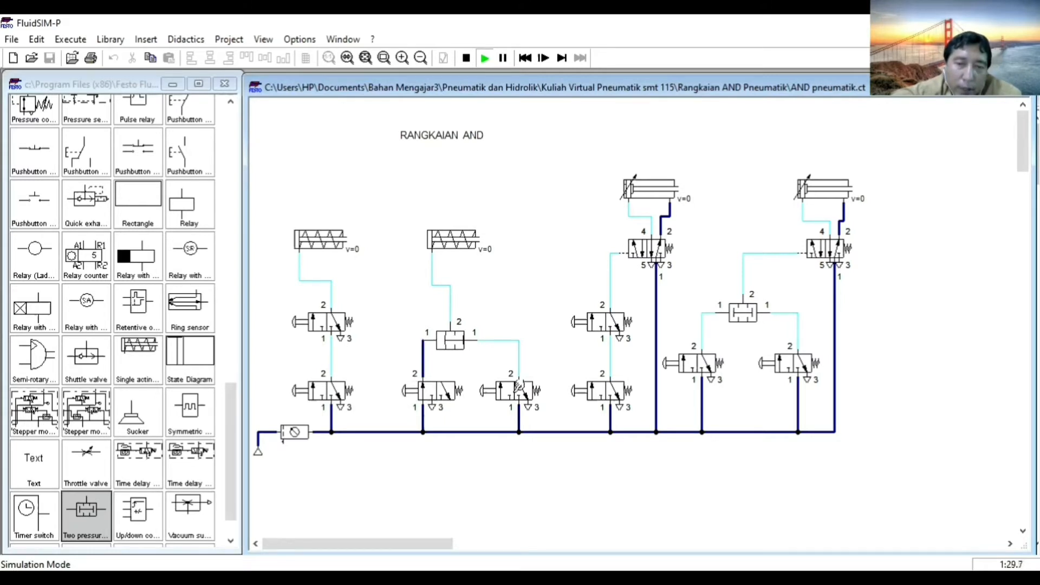
shift+click(519, 387)
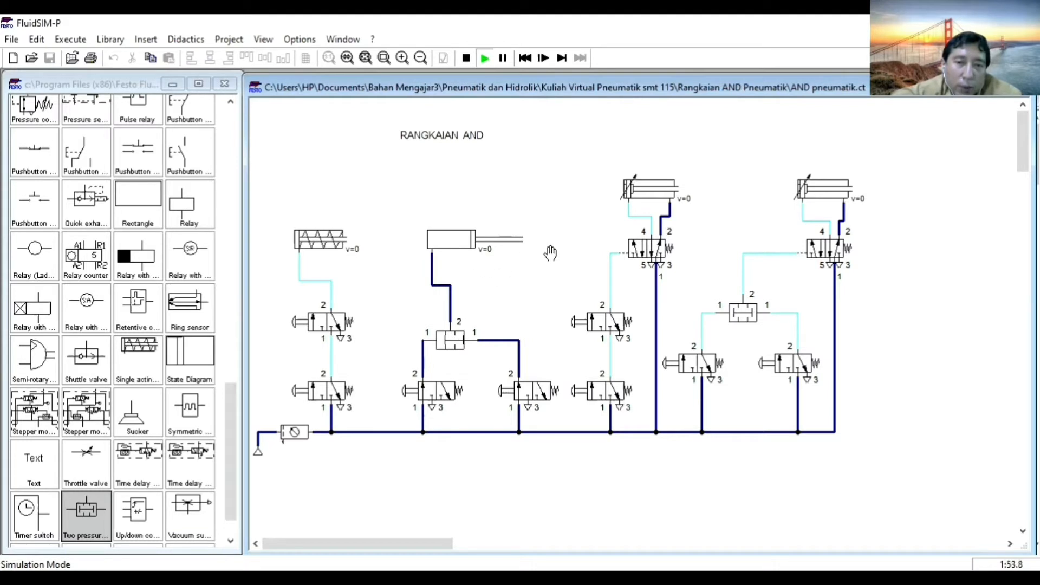
click(448, 398)
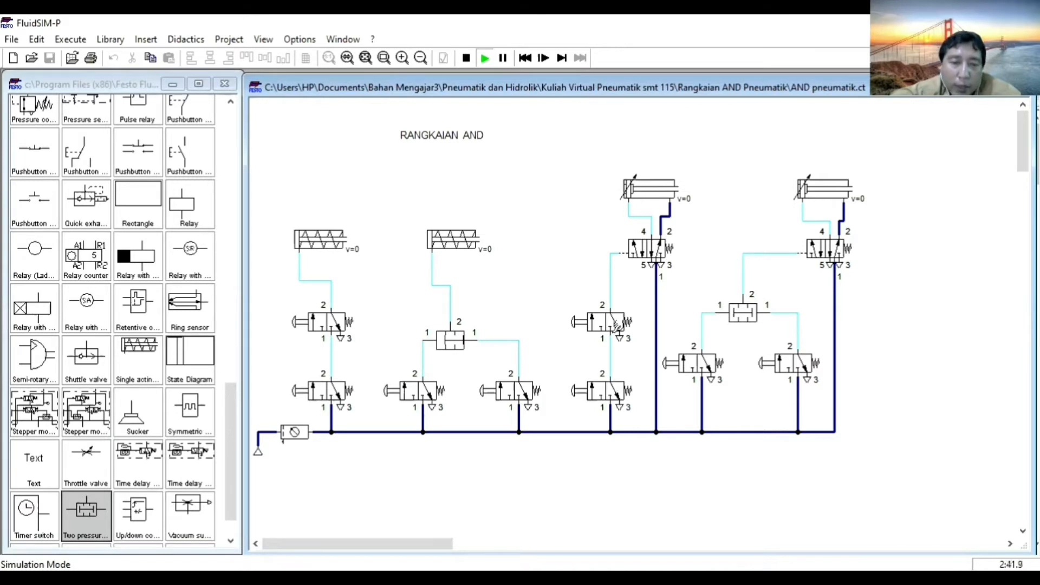
Actuate the two series 3/2-way valves piloting the first double-acting cylinder, lower valve first, then release them.
click(609, 389)
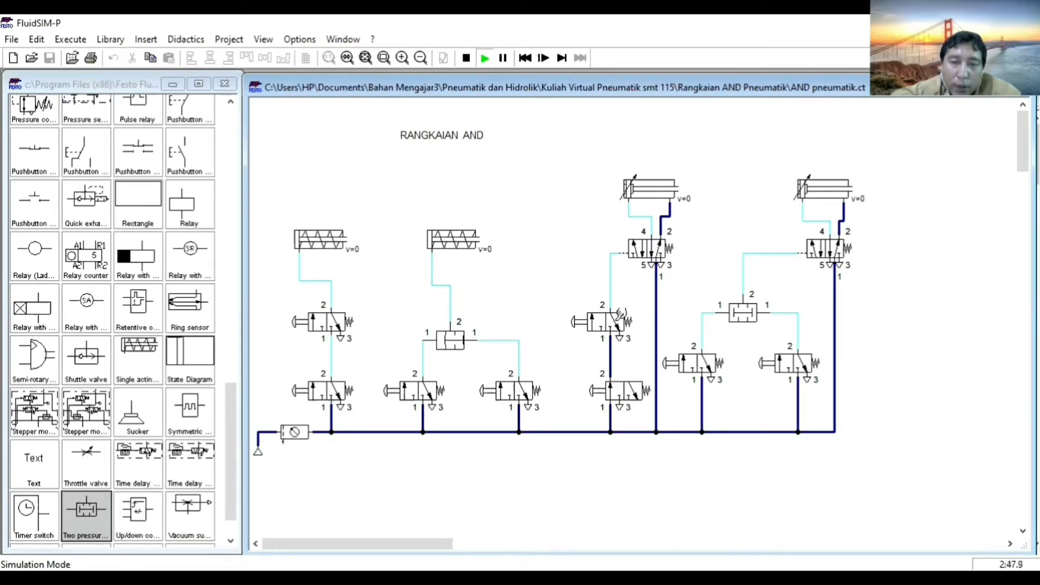
click(620, 389)
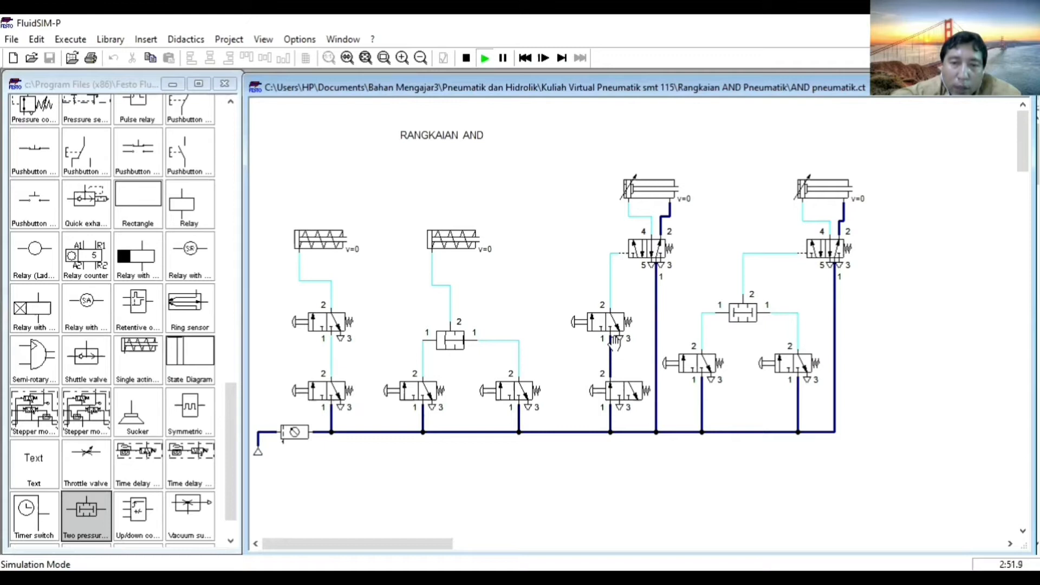
click(615, 315)
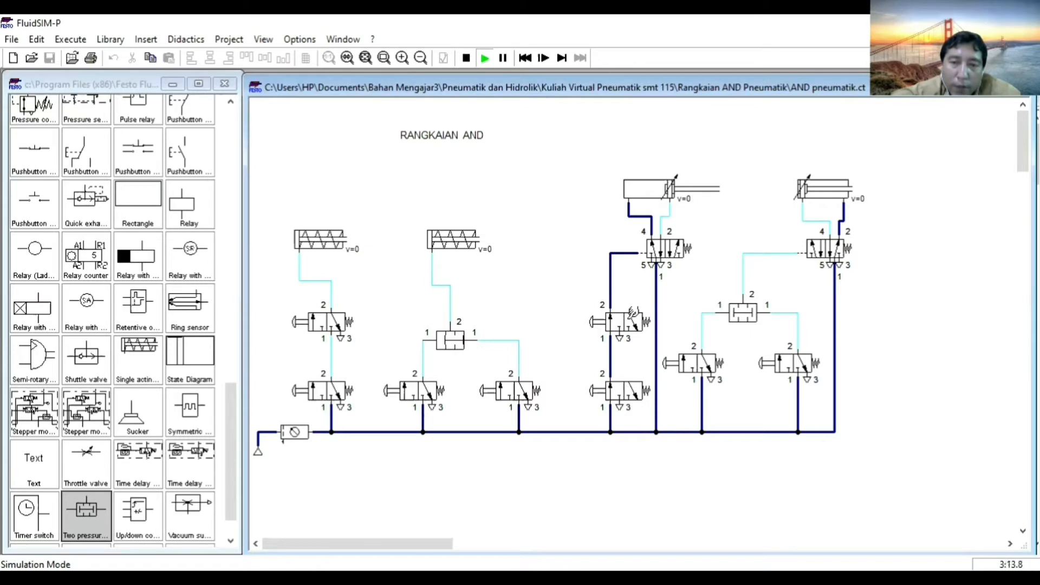
click(632, 314)
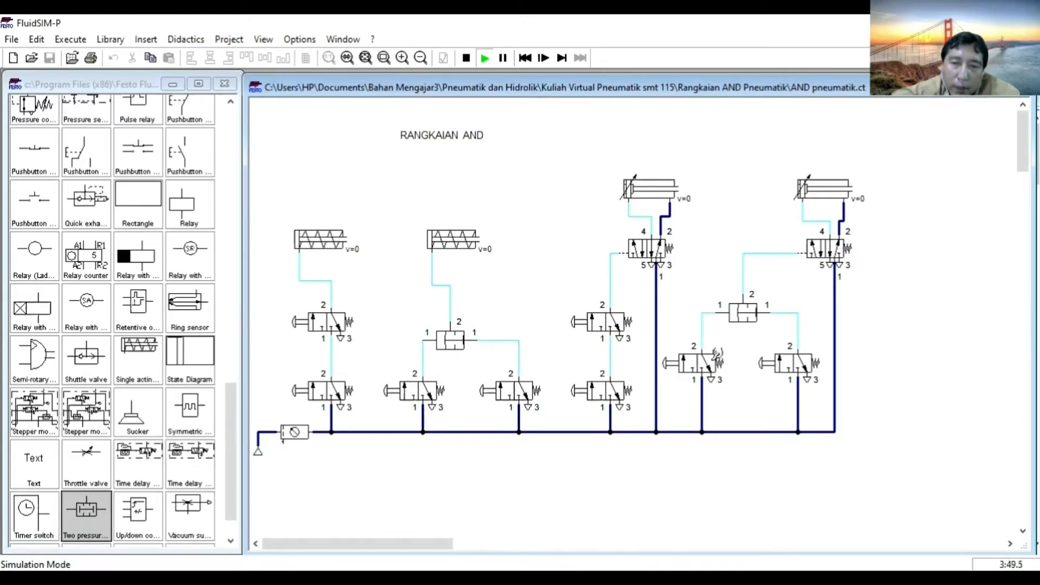
Test the second double-acting cylinder by actuating its two 3/2-way valves, singly and together, through the two pressure valve, then release them.
click(808, 357)
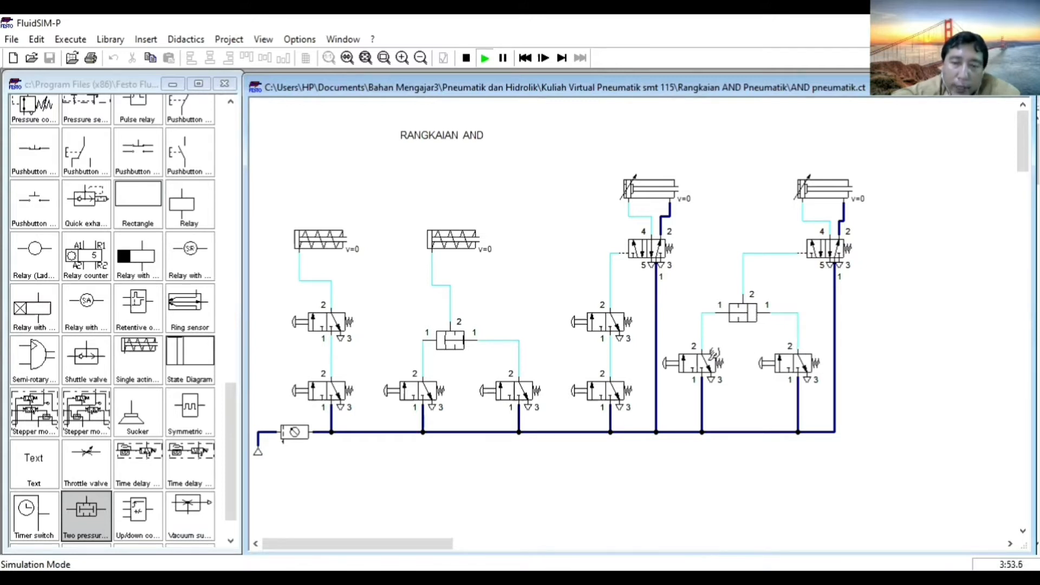
shift+click(713, 354)
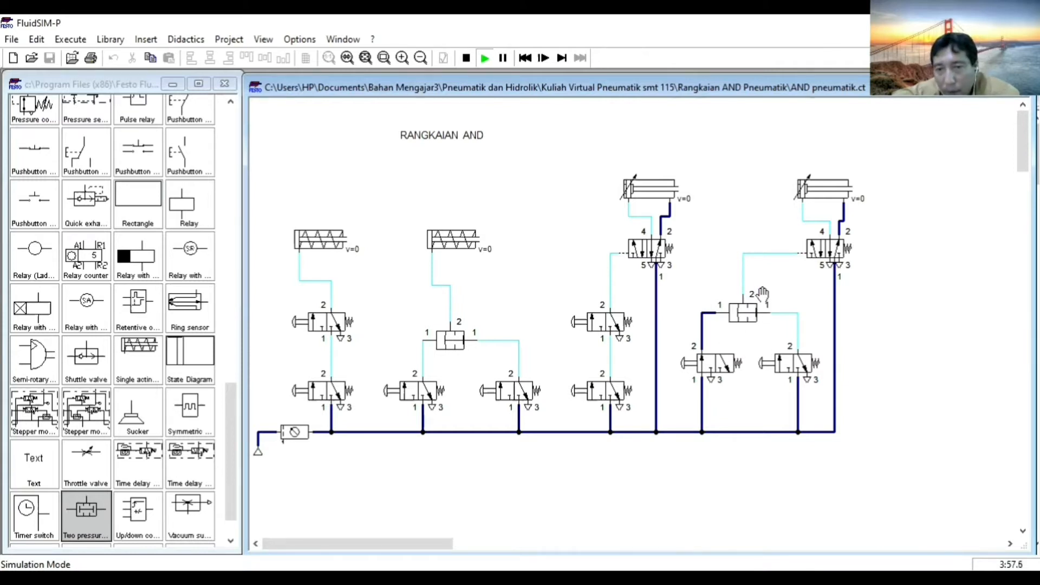
shift+click(807, 361)
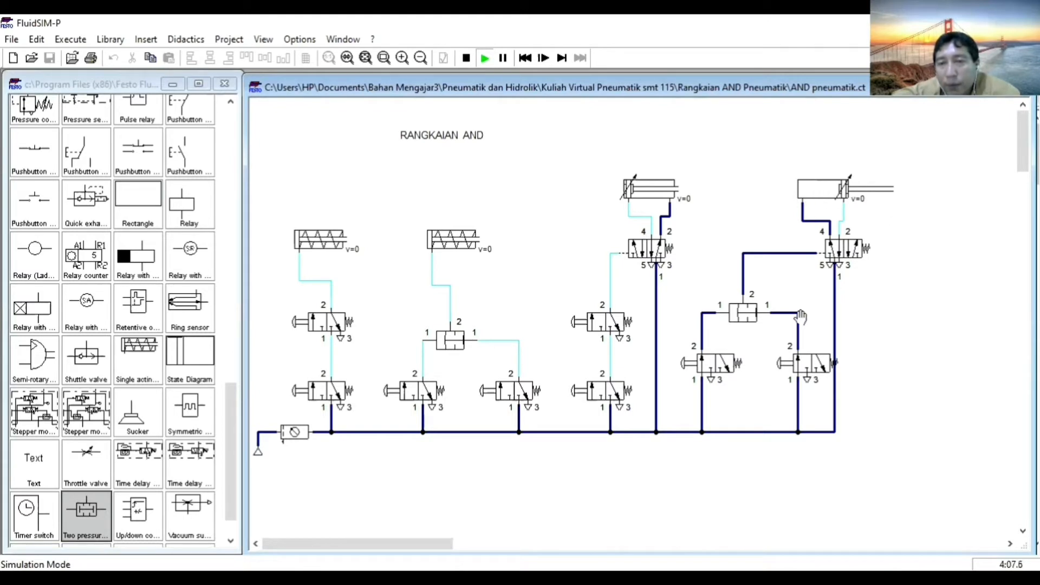
click(817, 364)
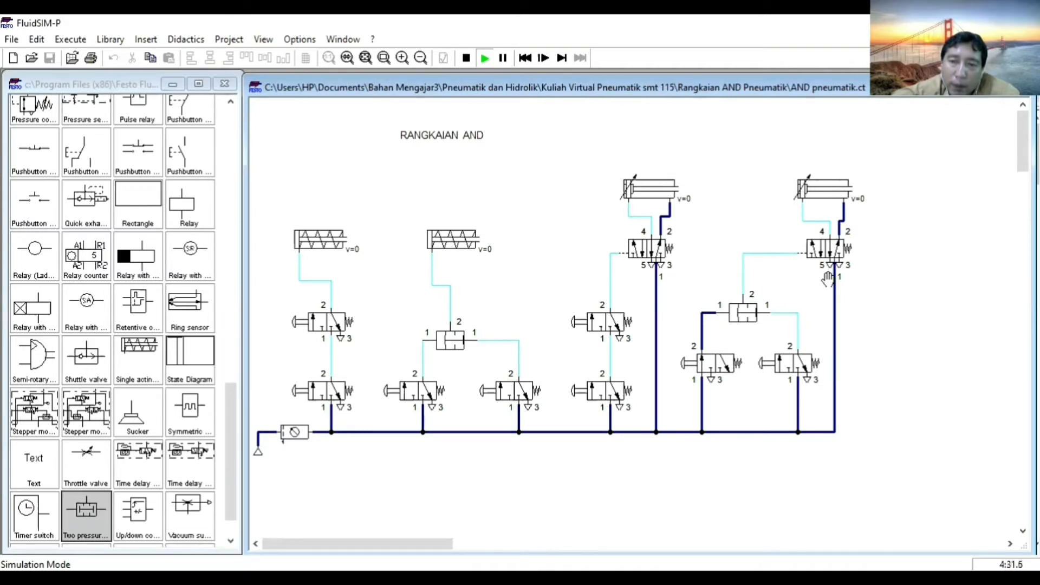
click(823, 343)
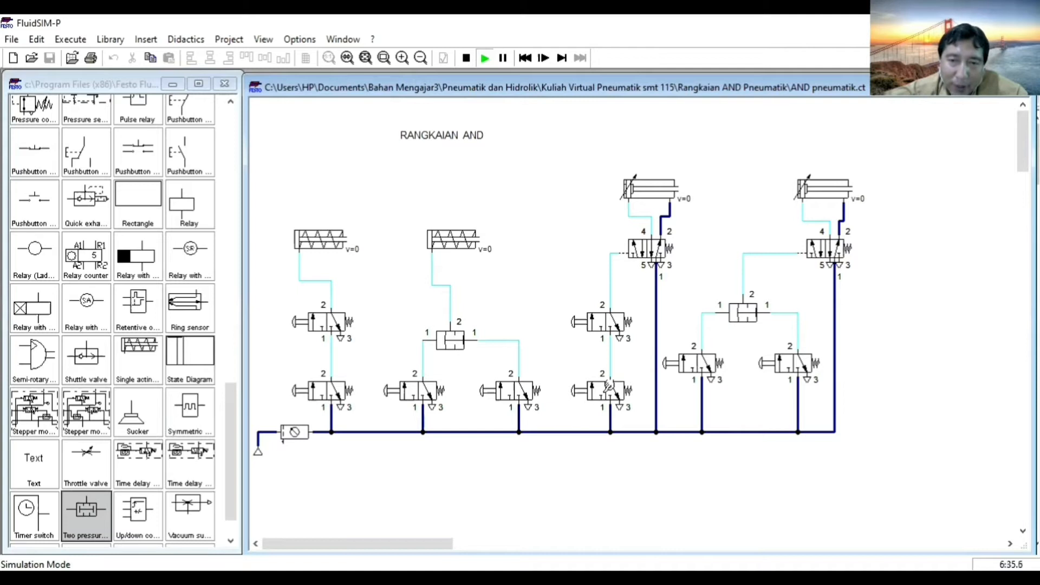
Repeat the test of the series-valve circuit on the first double-acting cylinder and stop the simulation.
click(609, 387)
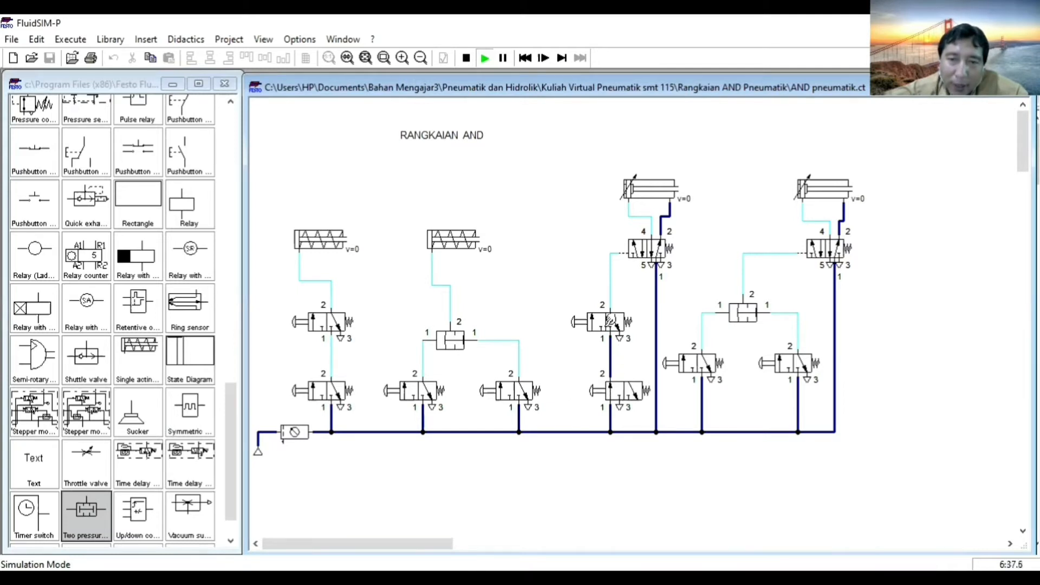
click(610, 324)
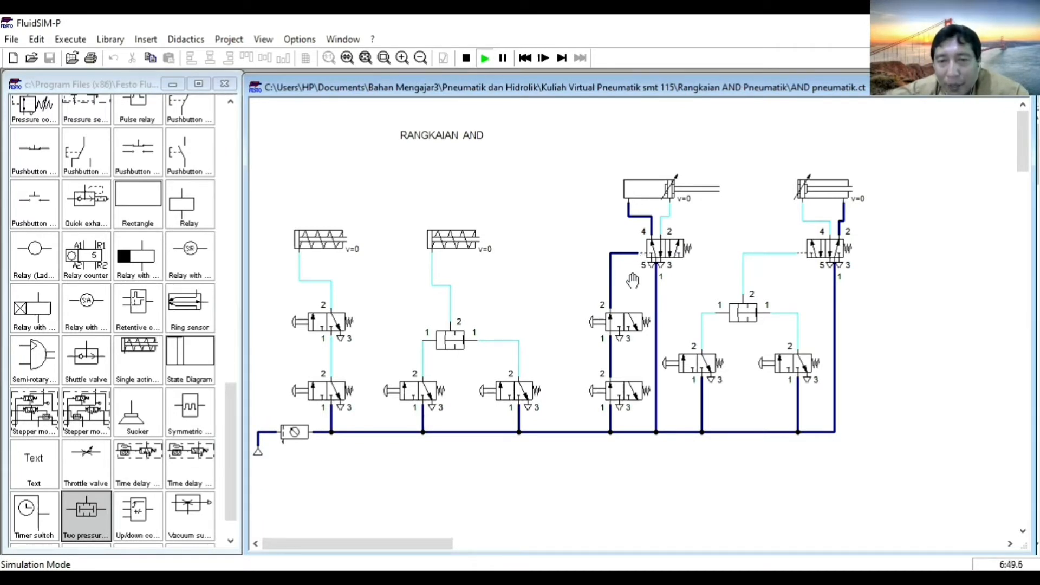
click(631, 324)
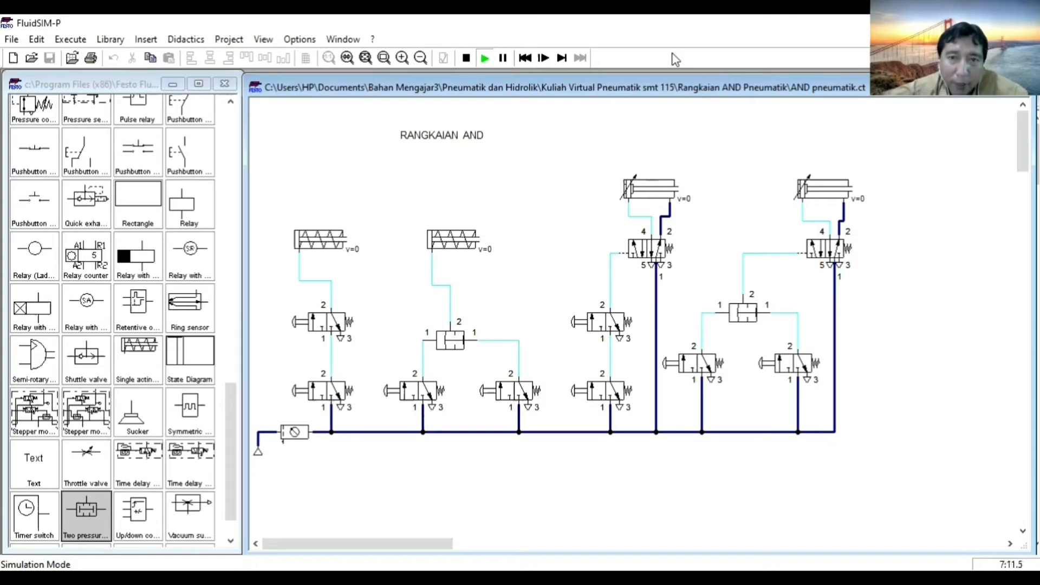
key(F5)
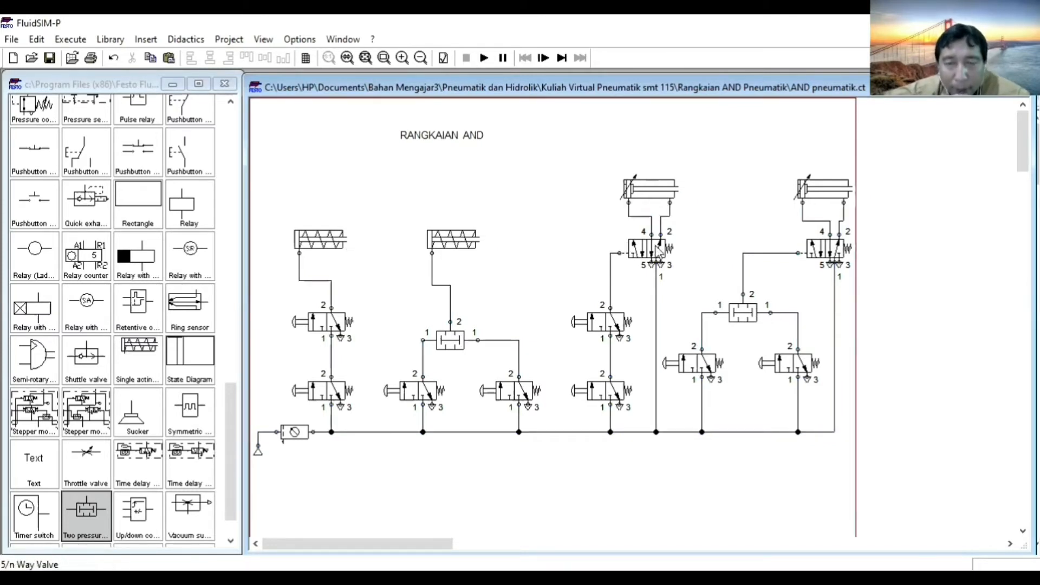
Remove the right spring return from the 5/n way valve under the first double-acting cylinder.
click(655, 247)
double_click(655, 244)
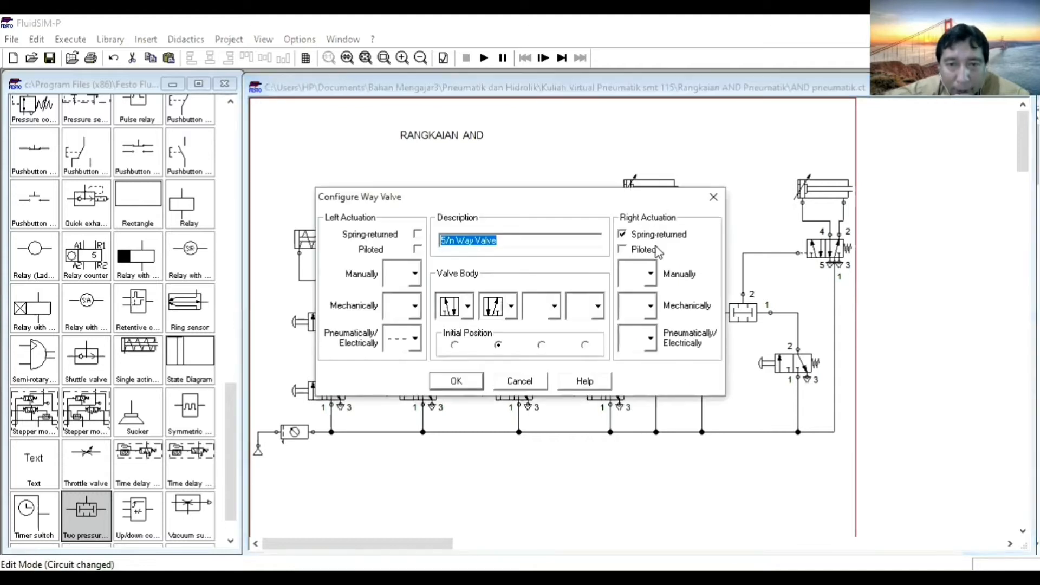
click(623, 234)
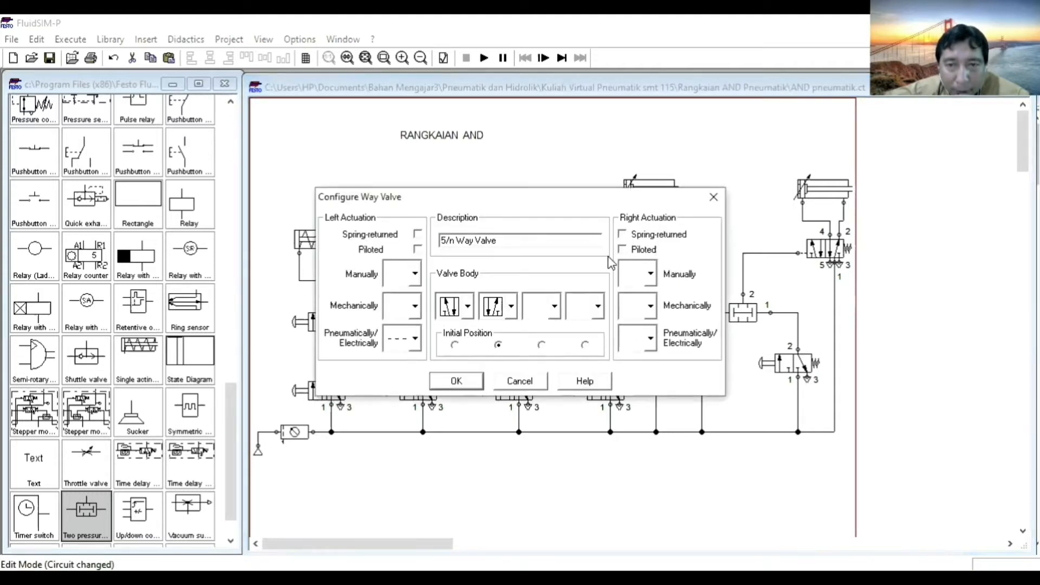
click(456, 381)
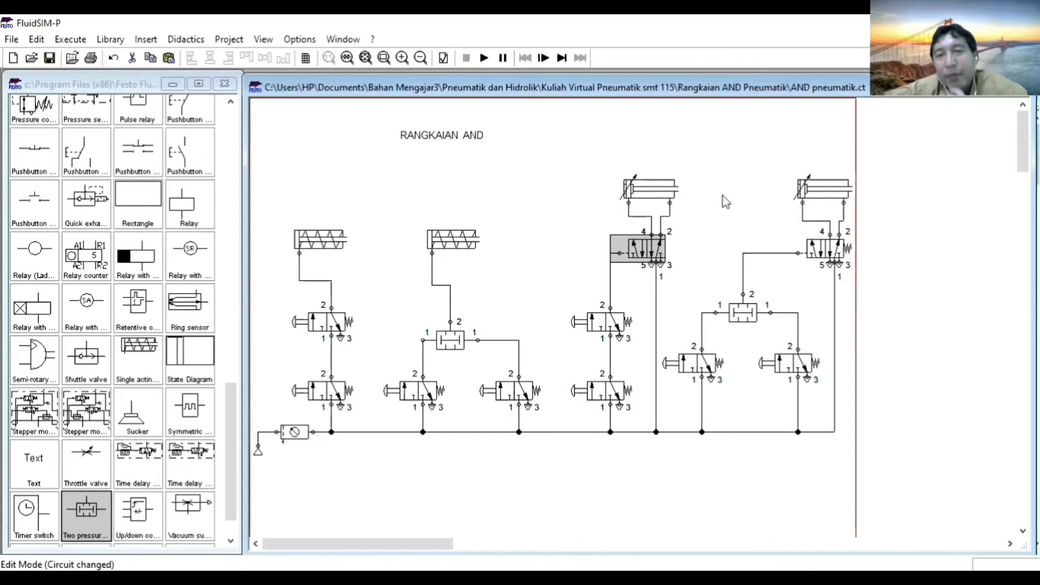
click(722, 196)
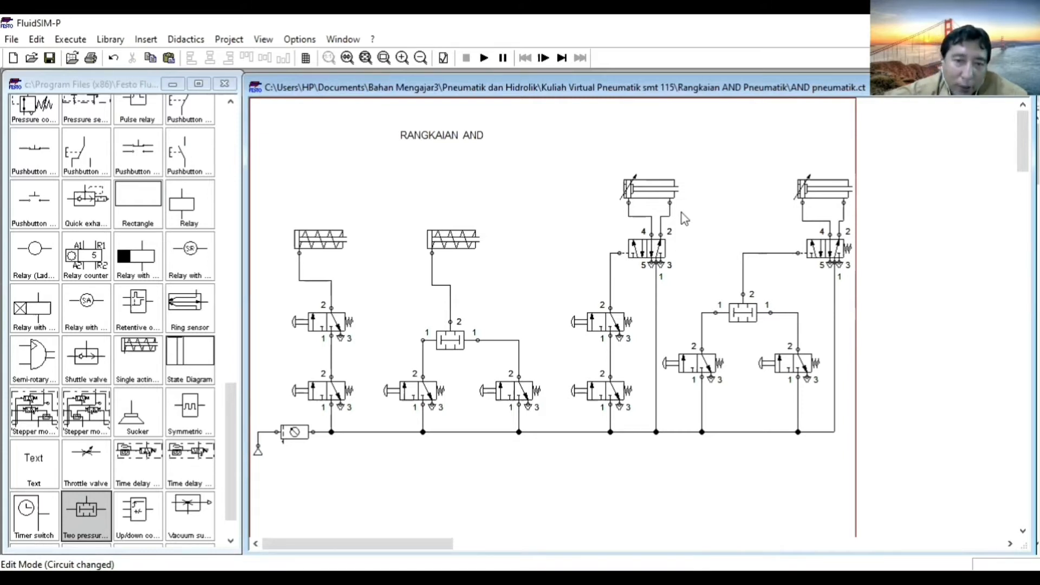
Simulate the circuit with the springless 5/n way valve, actuating and releasing both series 3/2-way valves of the first double-acting cylinder.
click(483, 57)
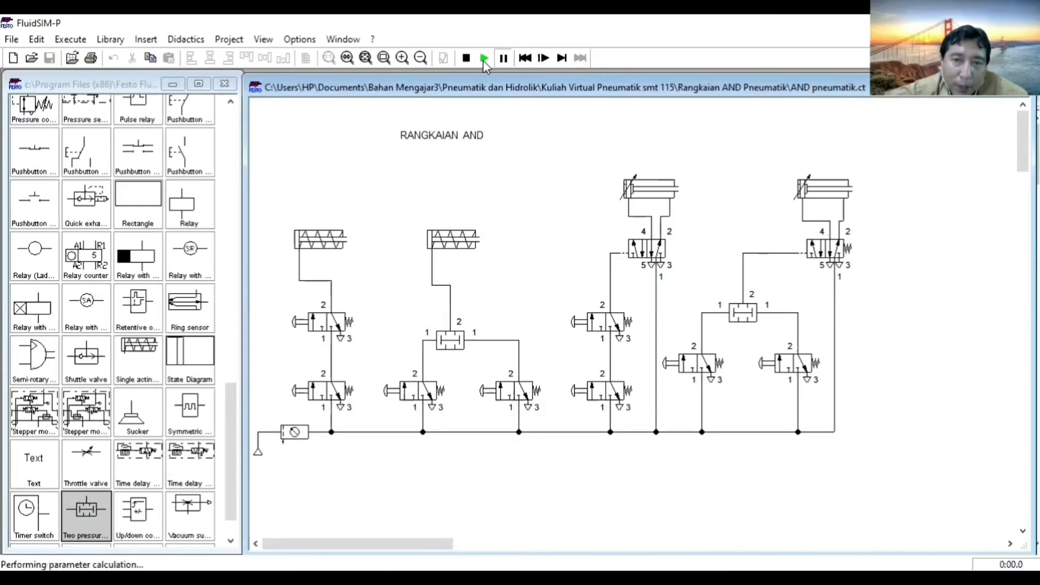
click(610, 388)
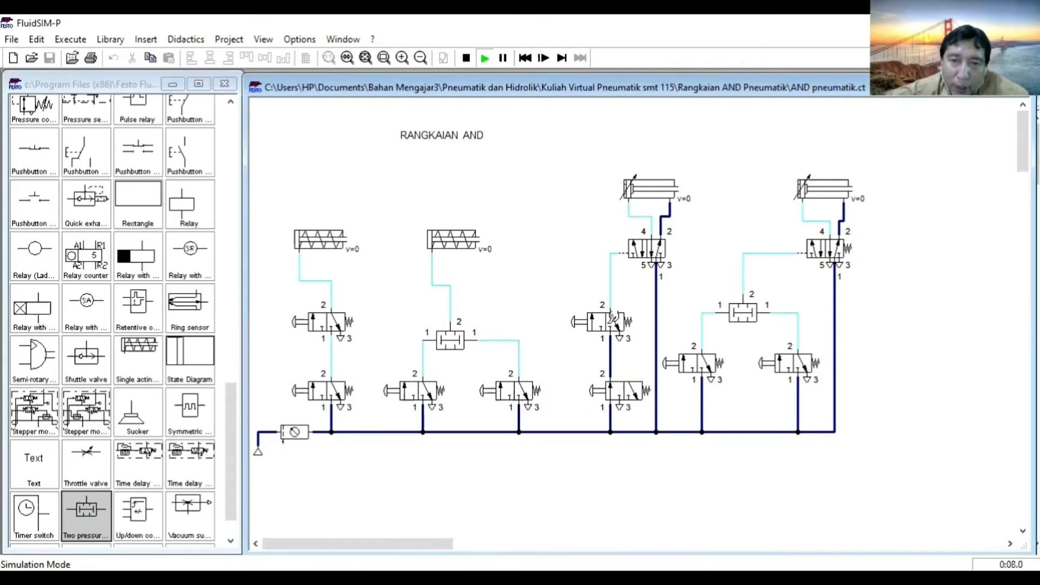
click(618, 320)
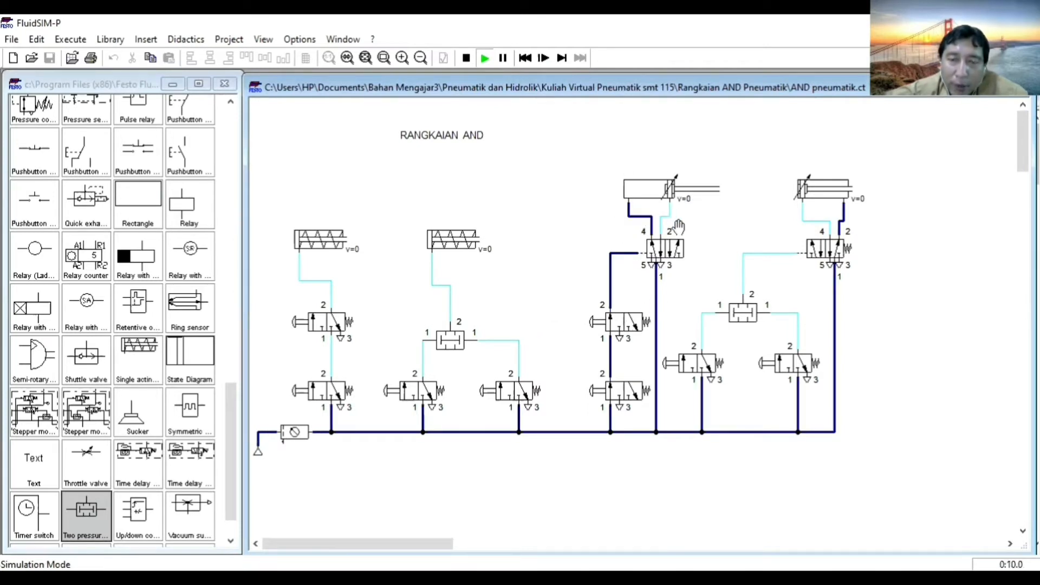
click(627, 369)
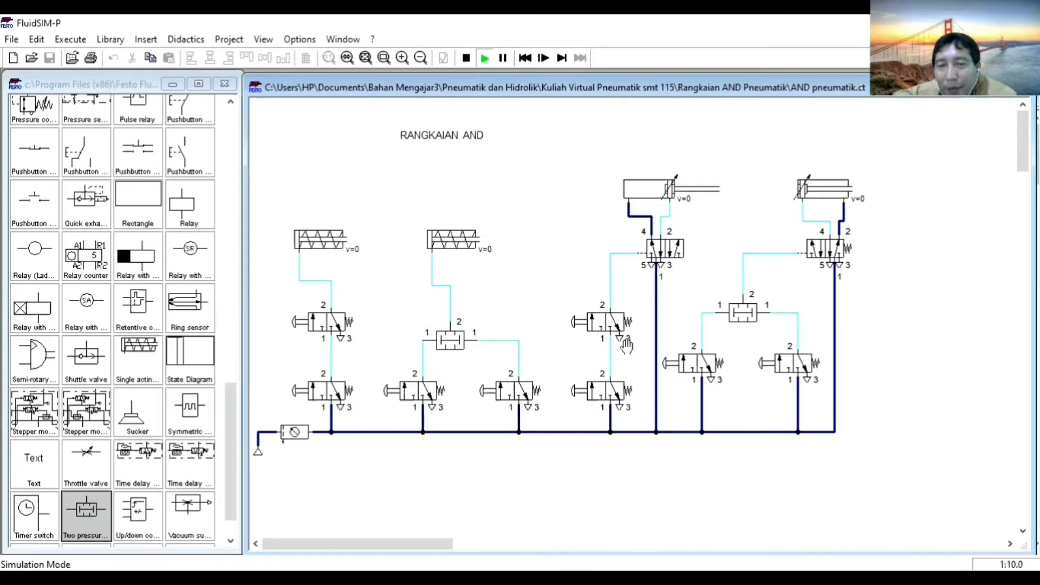
Actuate the two series 3/2-way valves of the first double-acting cylinder again, singly and together, then release them.
click(616, 322)
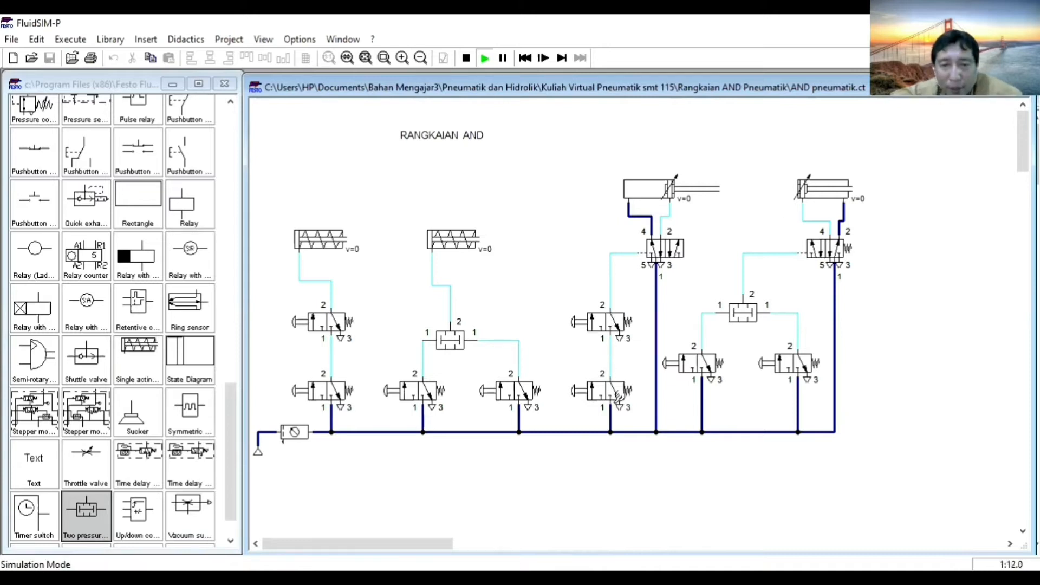
shift+click(616, 393)
shift+click(616, 317)
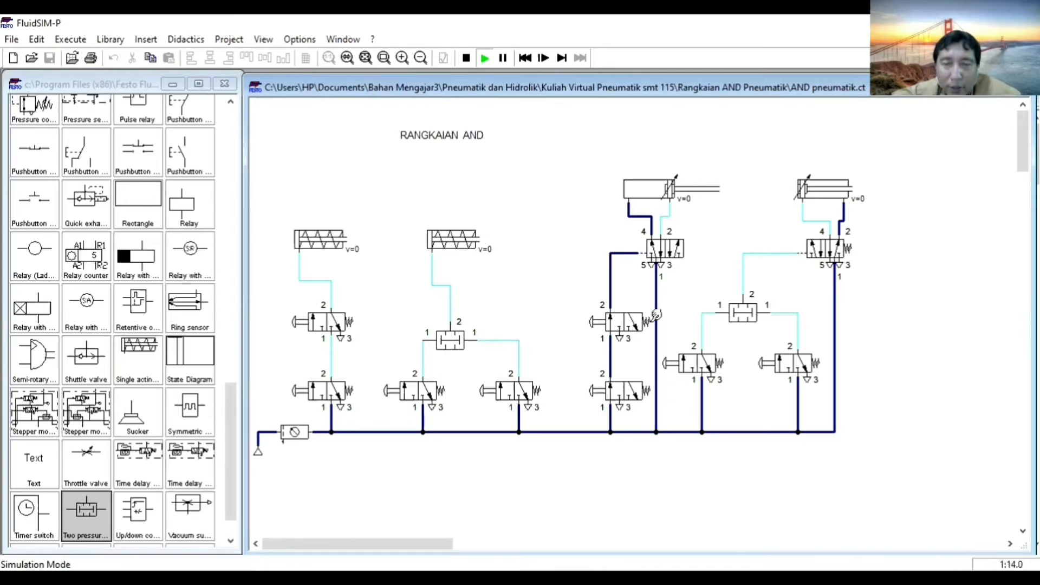
click(629, 368)
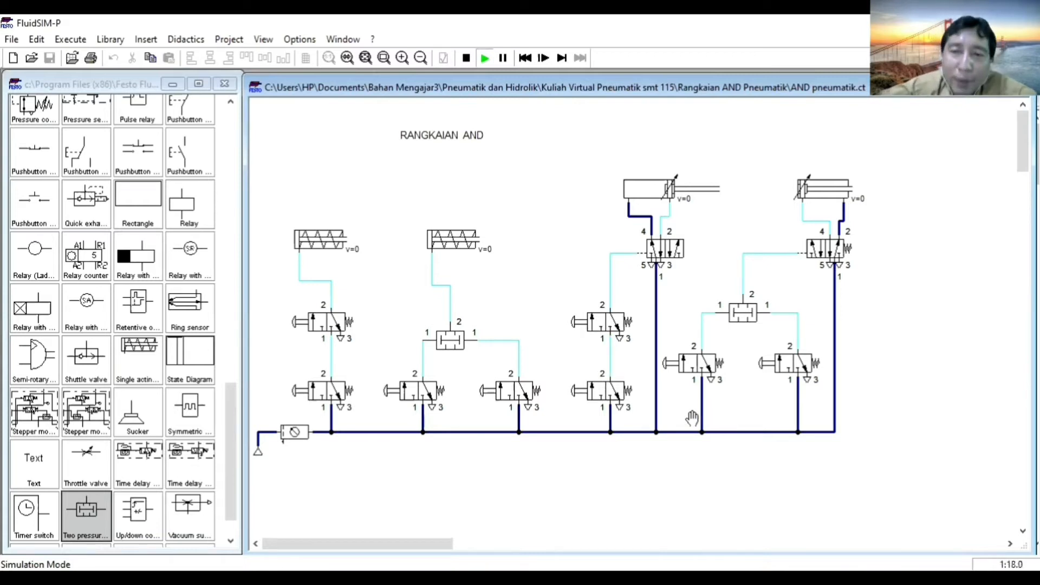
Actuate both 3/2-way valves feeding the second double-acting cylinder's two pressure valve, release them, and stop the simulation.
shift+click(692, 364)
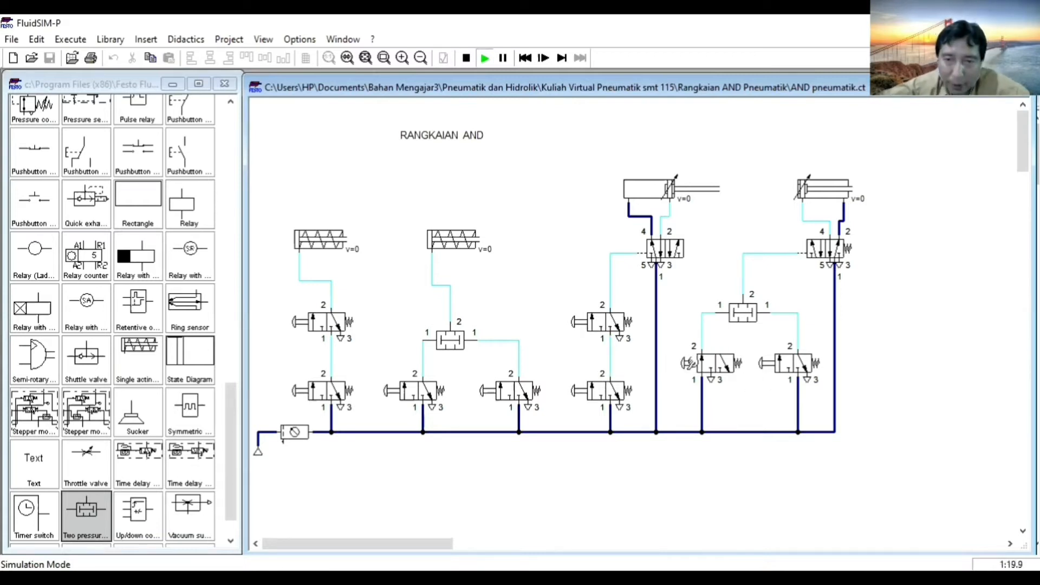
shift+click(791, 363)
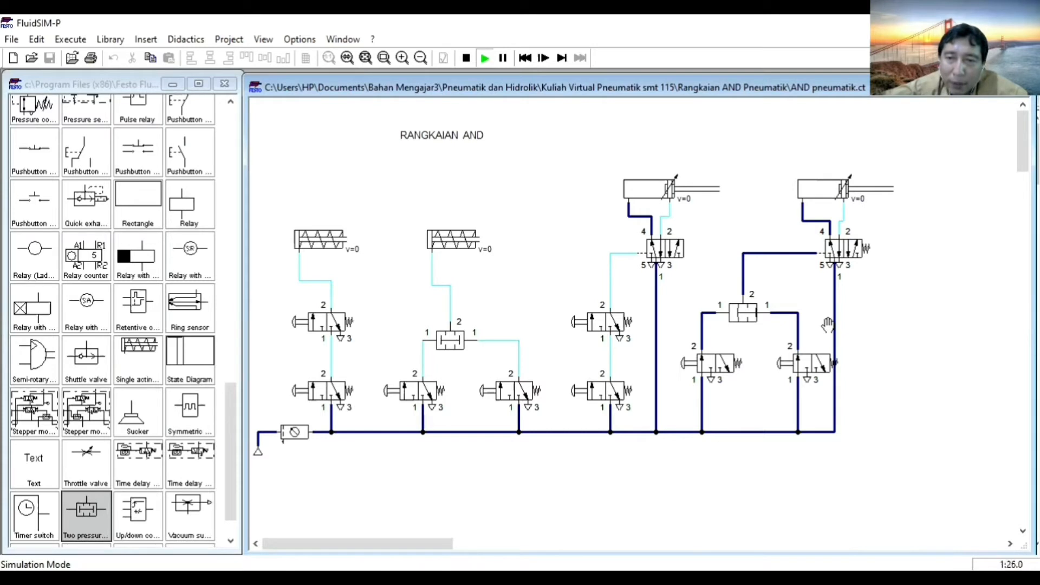
click(755, 281)
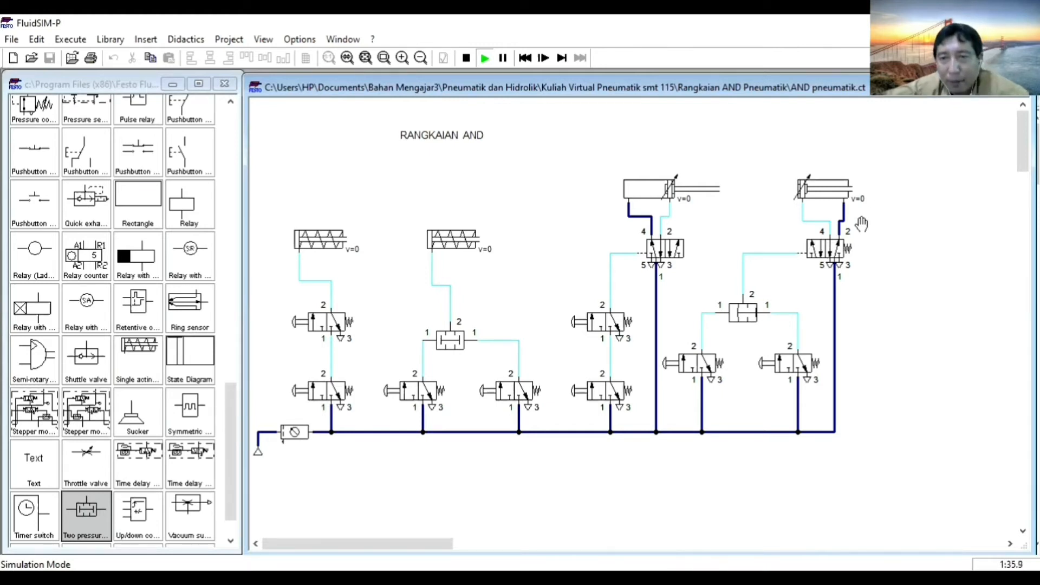
click(464, 58)
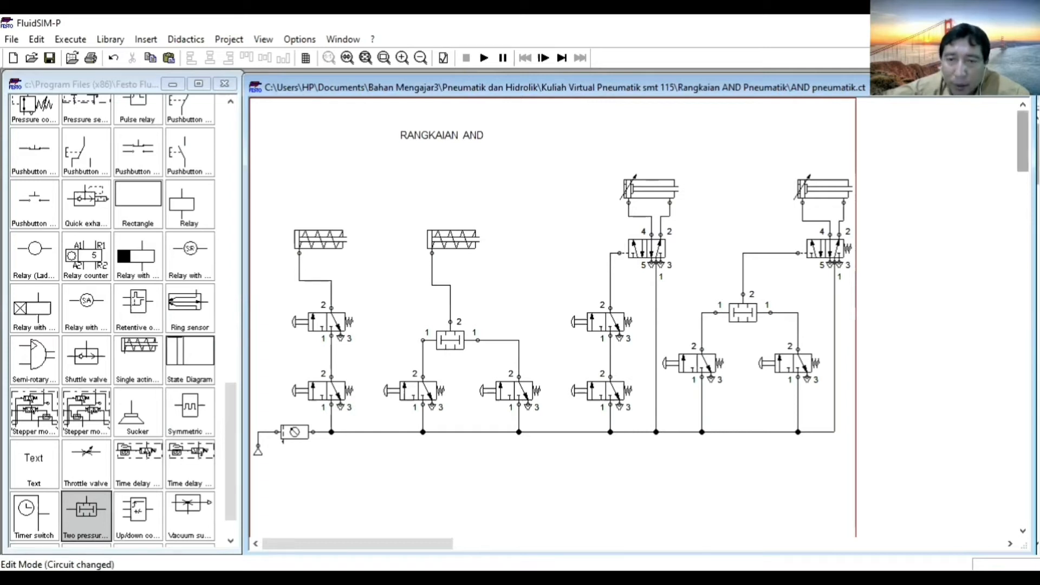
Copy the first double-acting cylinder's series-valve circuit, with its 5/n way valve, into the empty area below the existing circuits.
scroll(722, 140, down, 2)
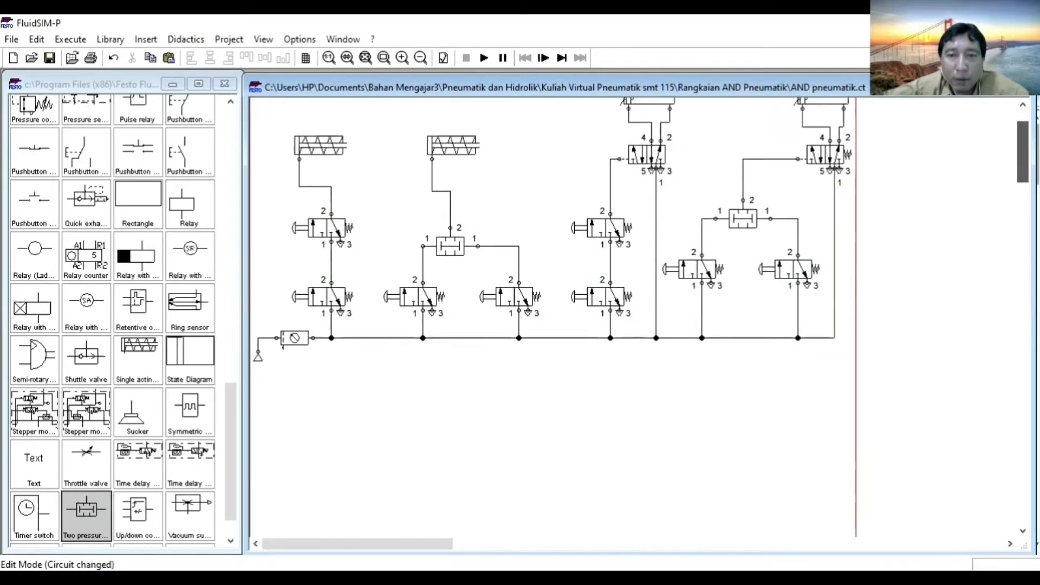
scroll(722, 140, up, 2)
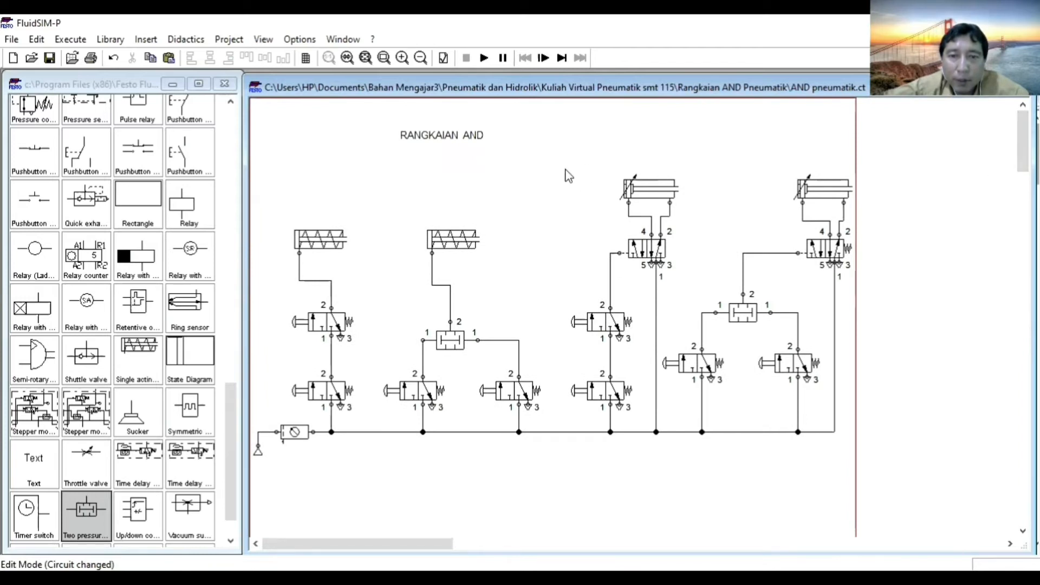
drag(561, 153, 675, 457)
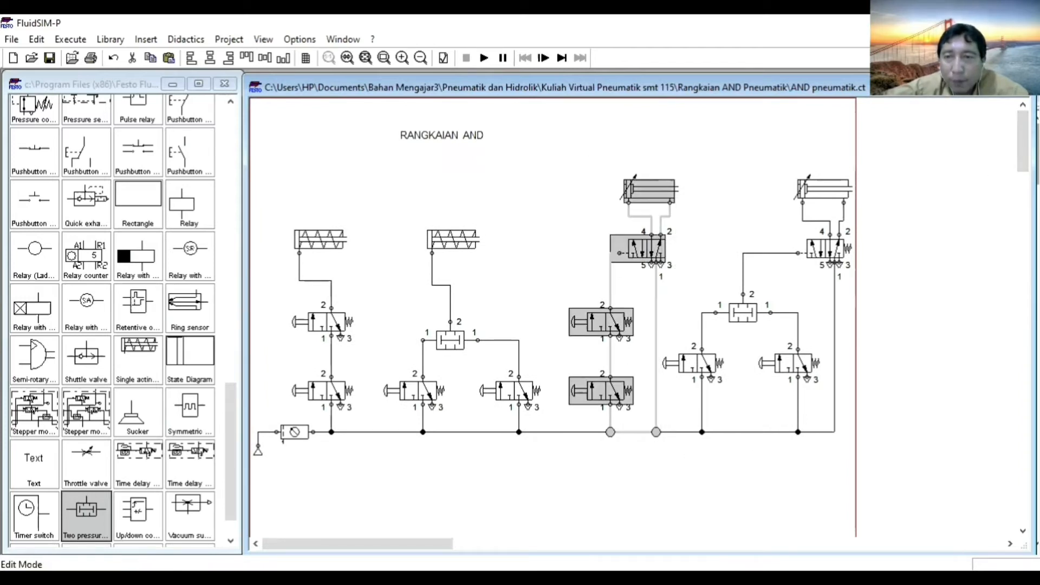
drag(1022, 141, 1023, 188)
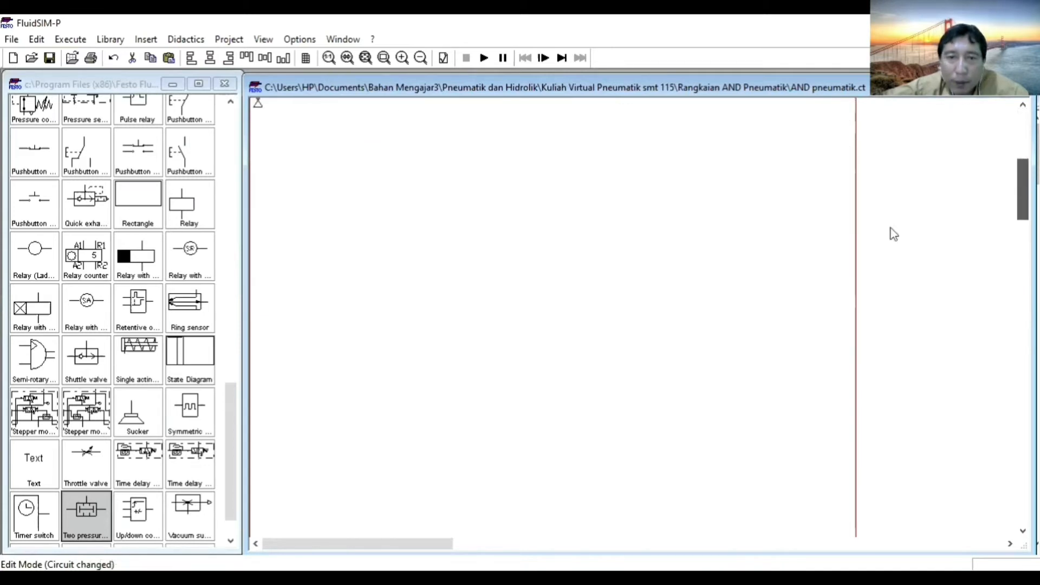
key(ctrl+v)
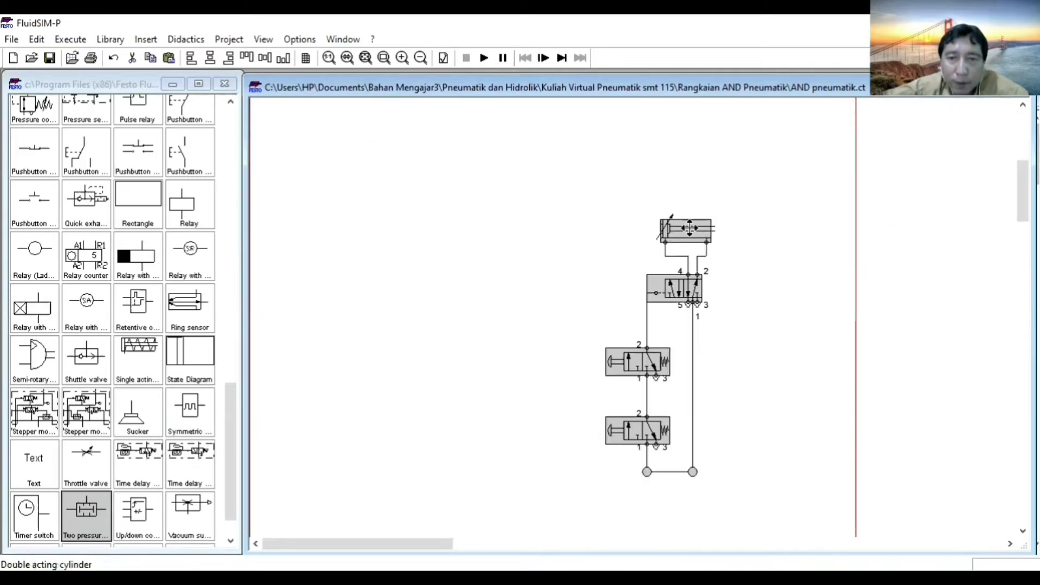
drag(686, 223, 571, 159)
click(684, 250)
Copy the compressed air supply with its air service unit and place the copy beside the duplicated circuit's 3/2-way valves.
drag(1023, 190, 1022, 168)
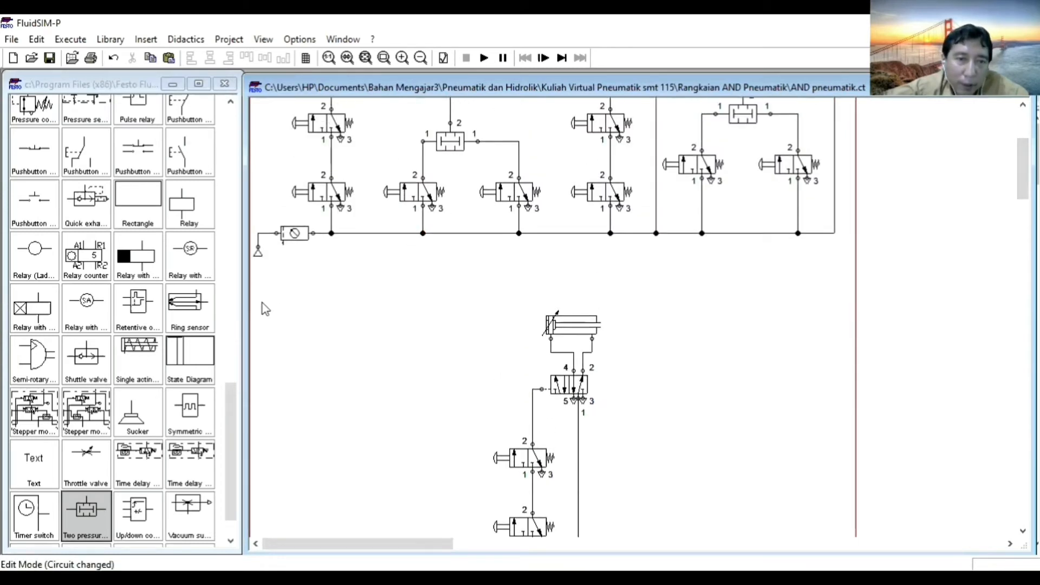
drag(264, 290, 314, 276)
click(258, 224)
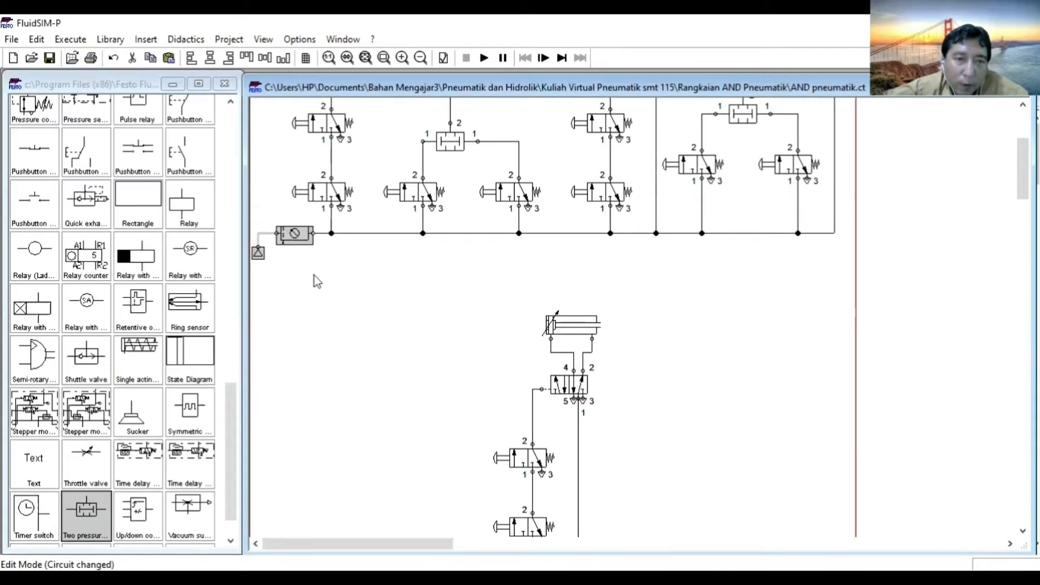
key(ctrl+c)
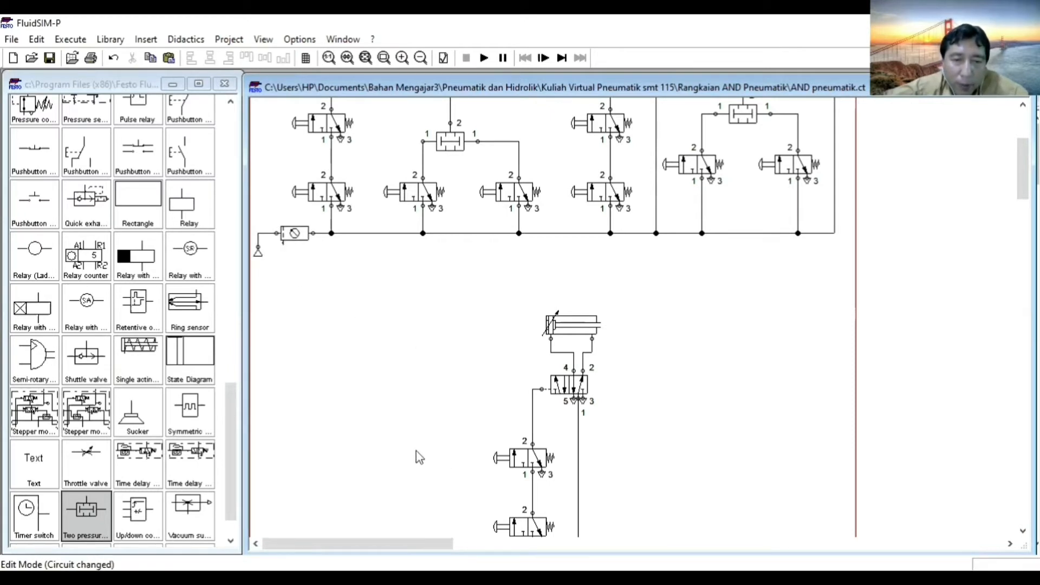
key(ctrl+v)
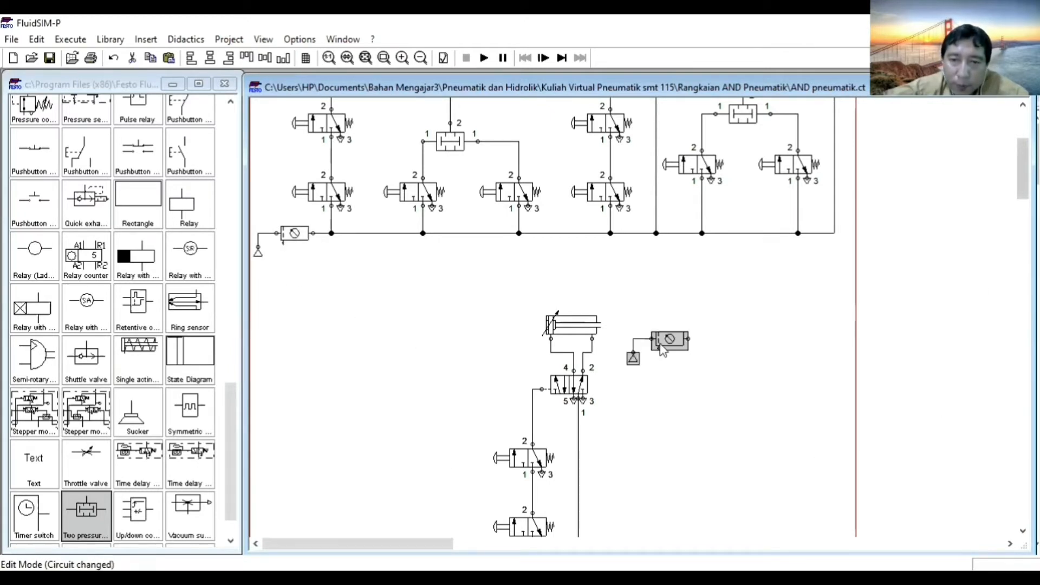
drag(632, 359, 411, 436)
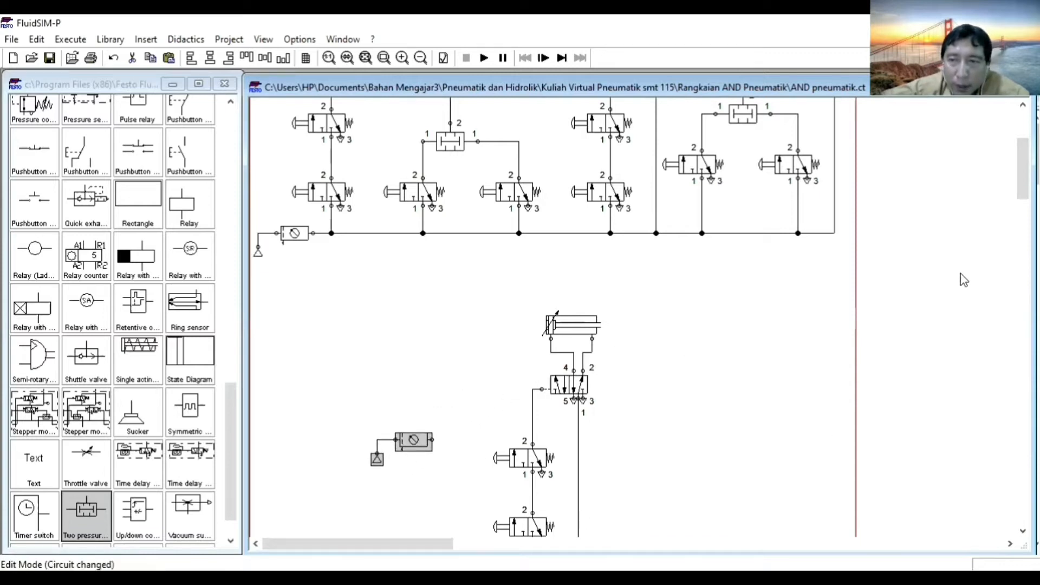
Connect the copied air service unit to the duplicated circuit's supply line and align the unit with that line.
drag(1022, 169, 1012, 235)
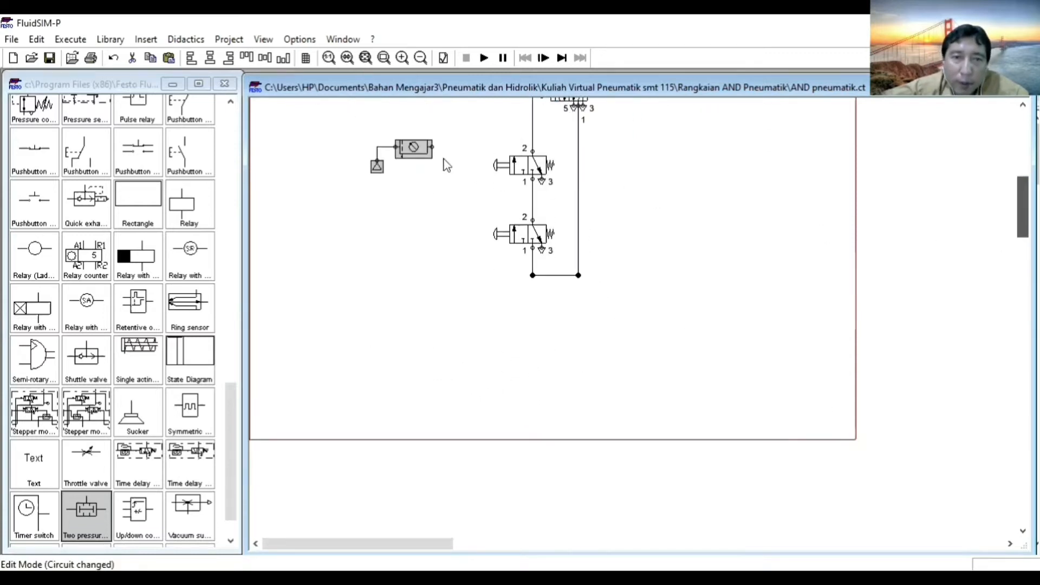
drag(414, 139, 531, 255)
drag(364, 243, 486, 297)
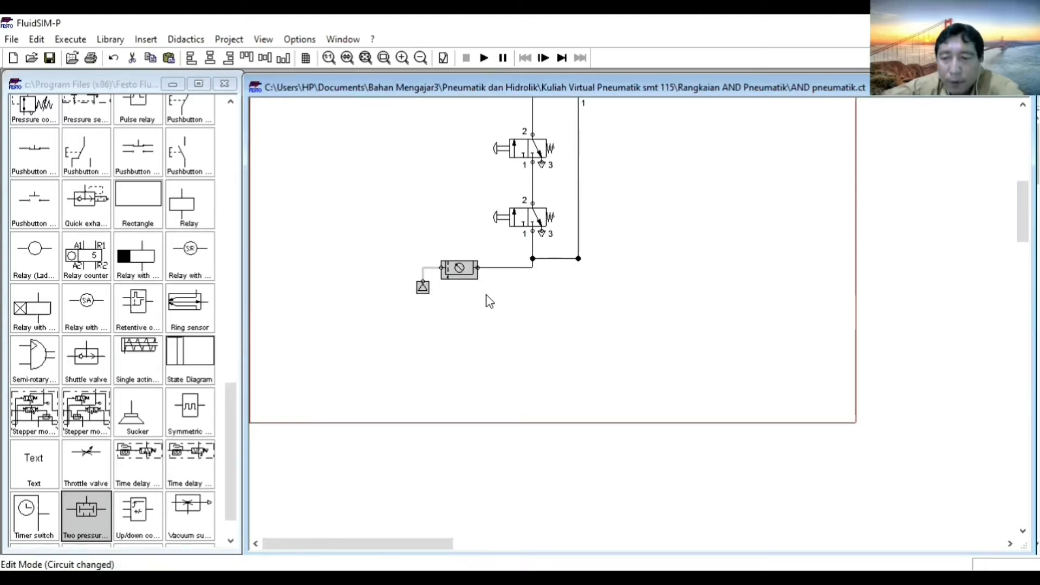
key(Up)
key(Up)
key(Down)
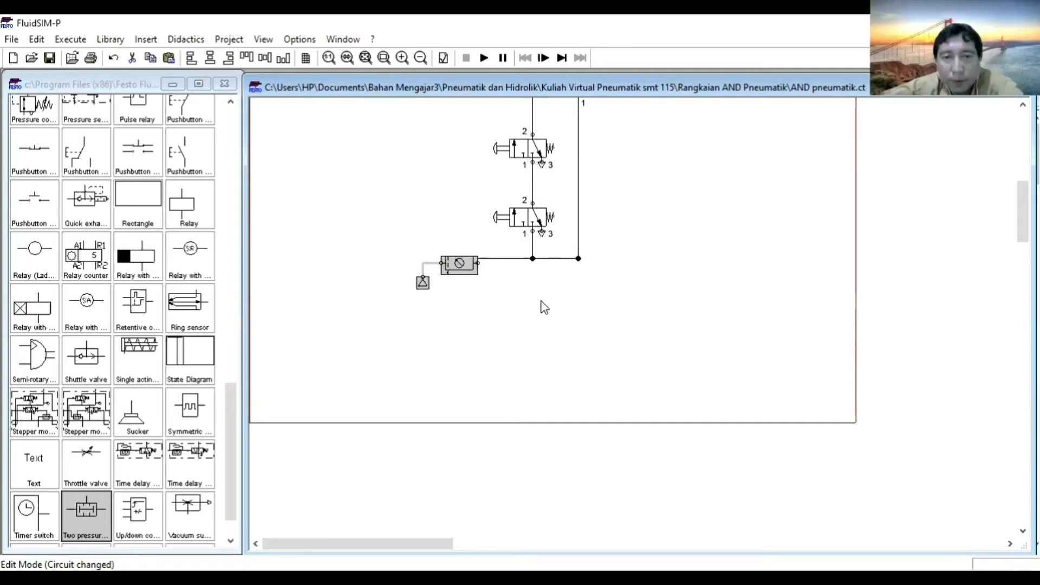
click(596, 315)
Duplicate the lower 3/2-way valve and place the copy to the right of the circuit, level with the original.
drag(1022, 211, 1022, 187)
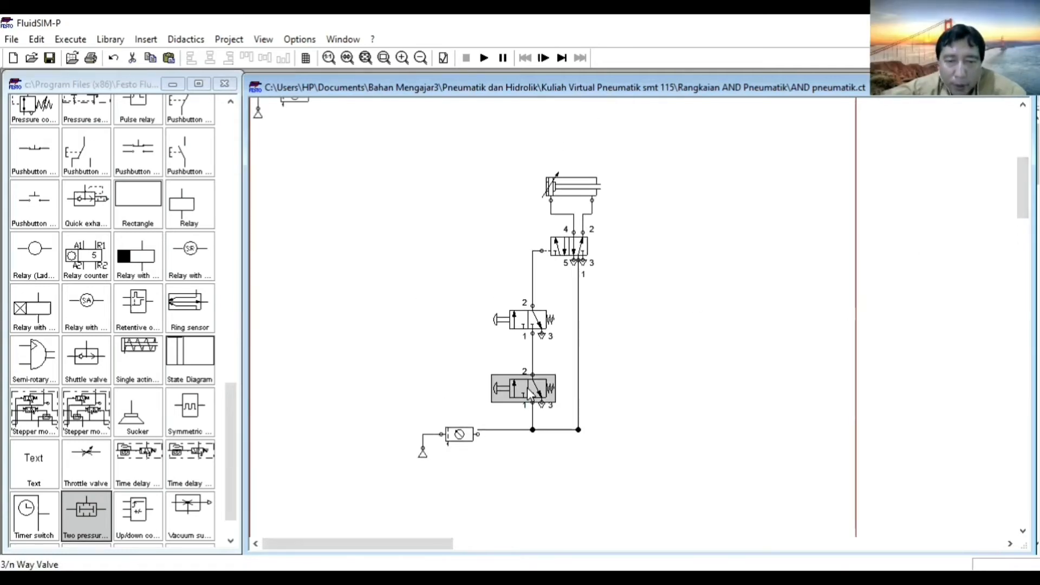
drag(527, 388, 662, 391)
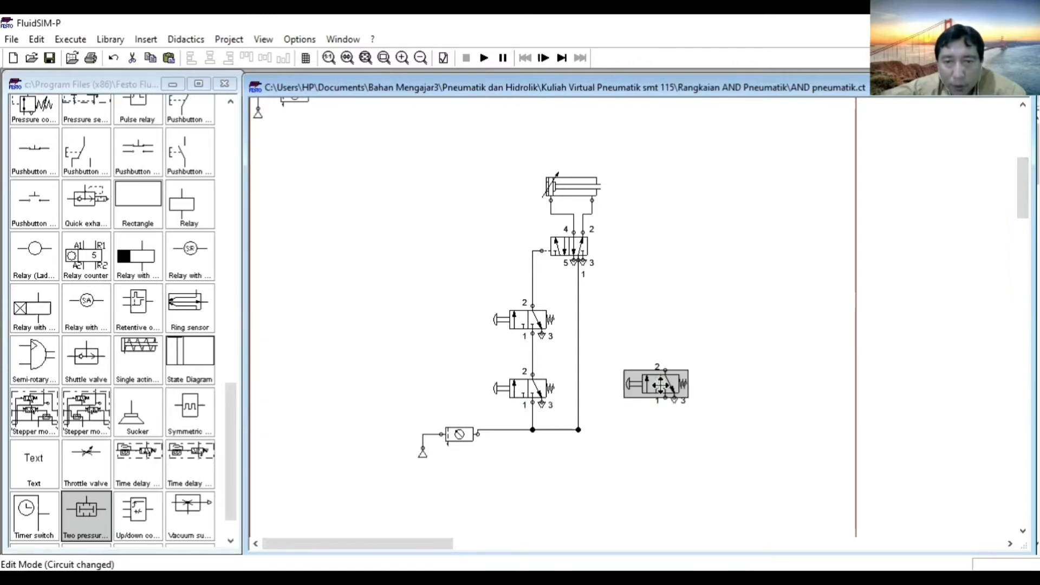
click(666, 404)
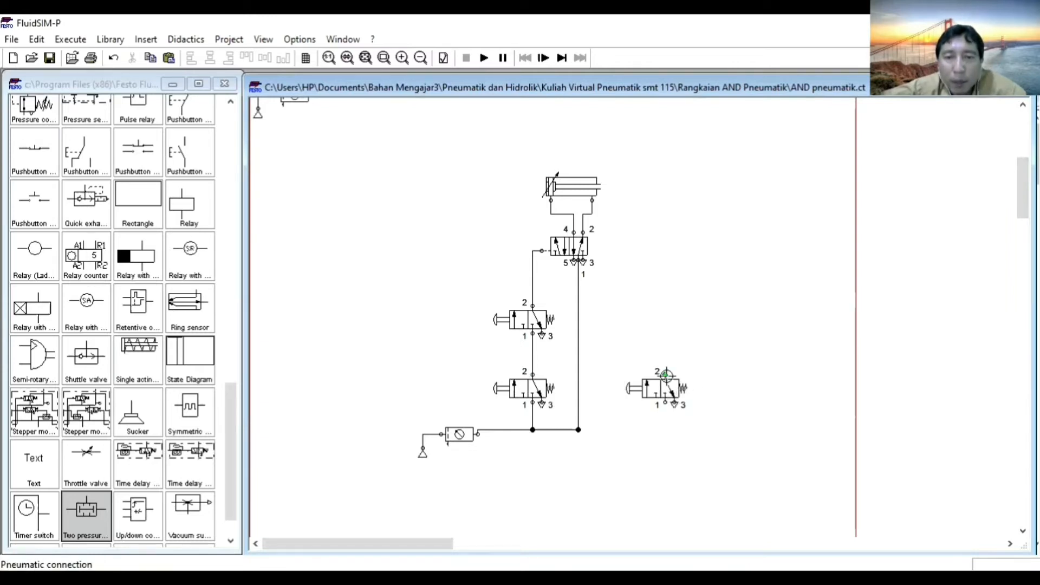
Add pneumatic right actuation to the duplicated 5/n way valve and connect it through the new 3/2-way valve to the supply line.
click(584, 259)
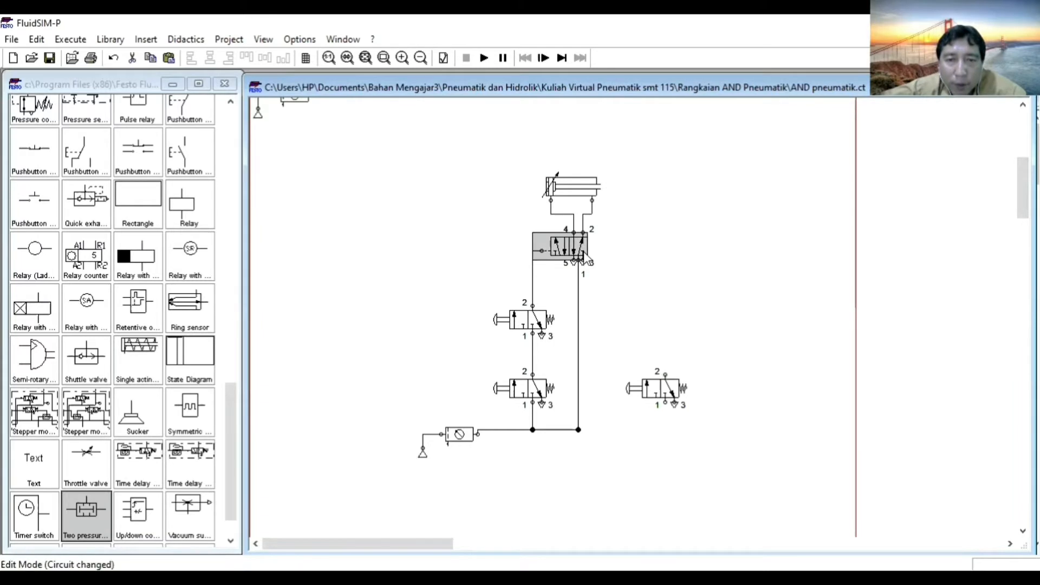
double_click(585, 259)
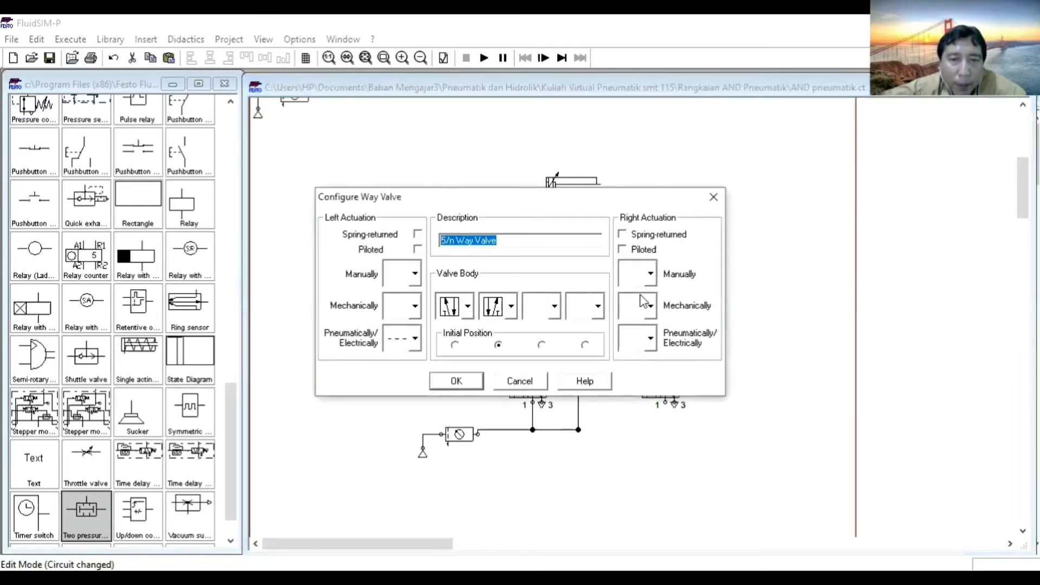
click(651, 338)
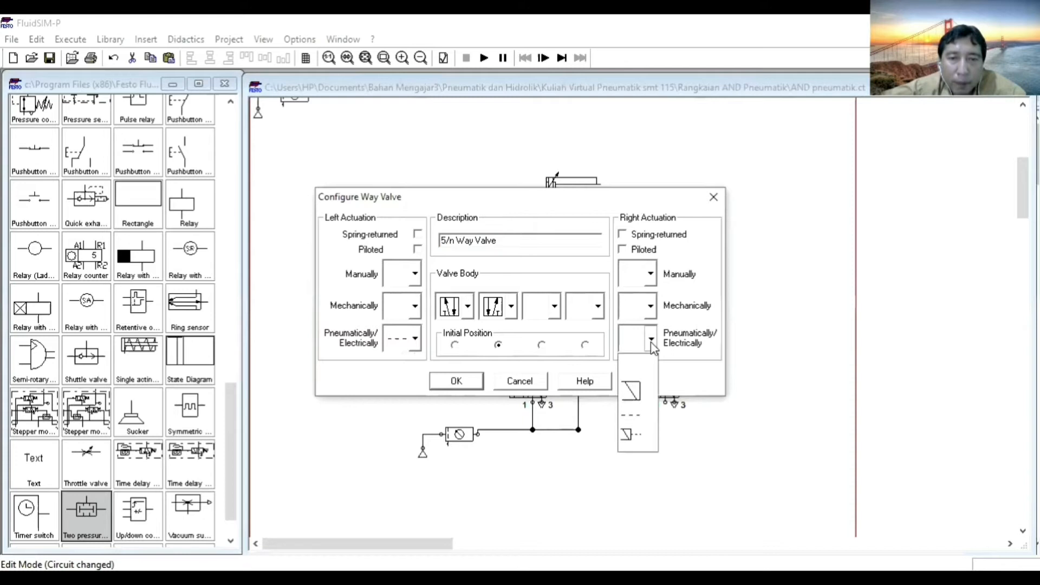
click(641, 417)
click(451, 382)
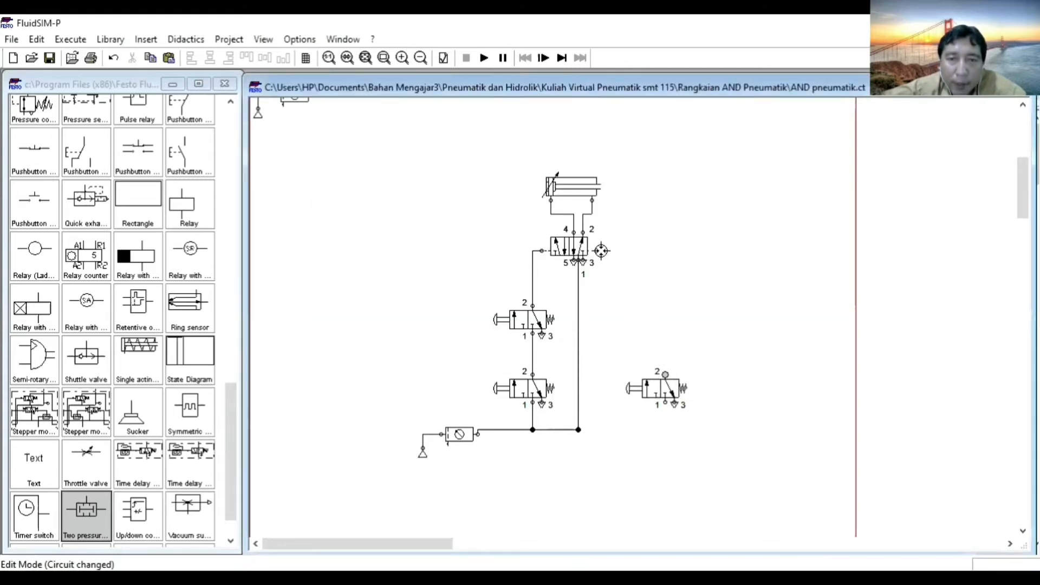
drag(596, 250, 579, 429)
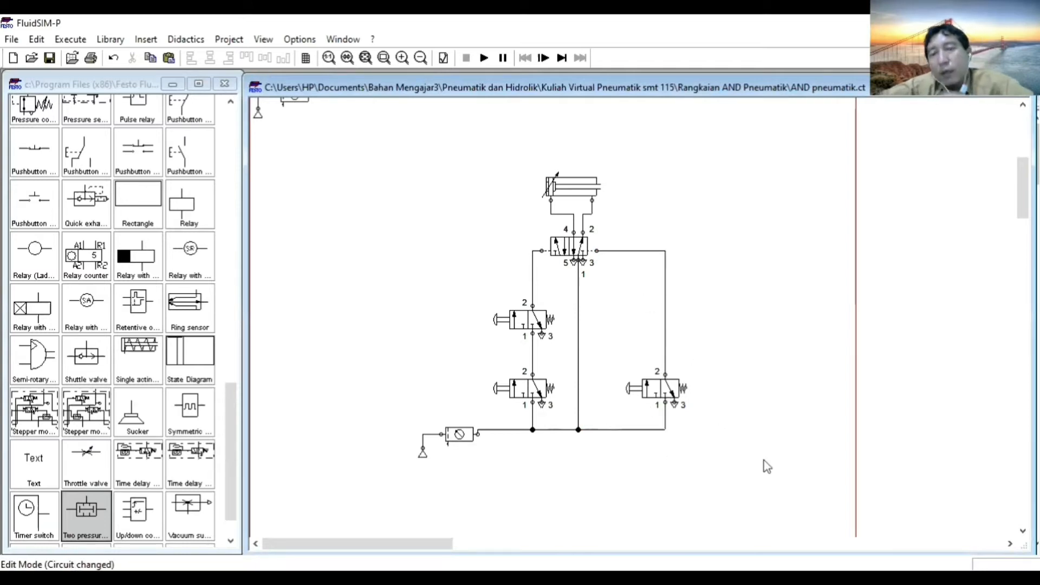
Simulate the new circuit, actuating the lower and upper series 3/2-way valves together and then releasing both.
click(484, 58)
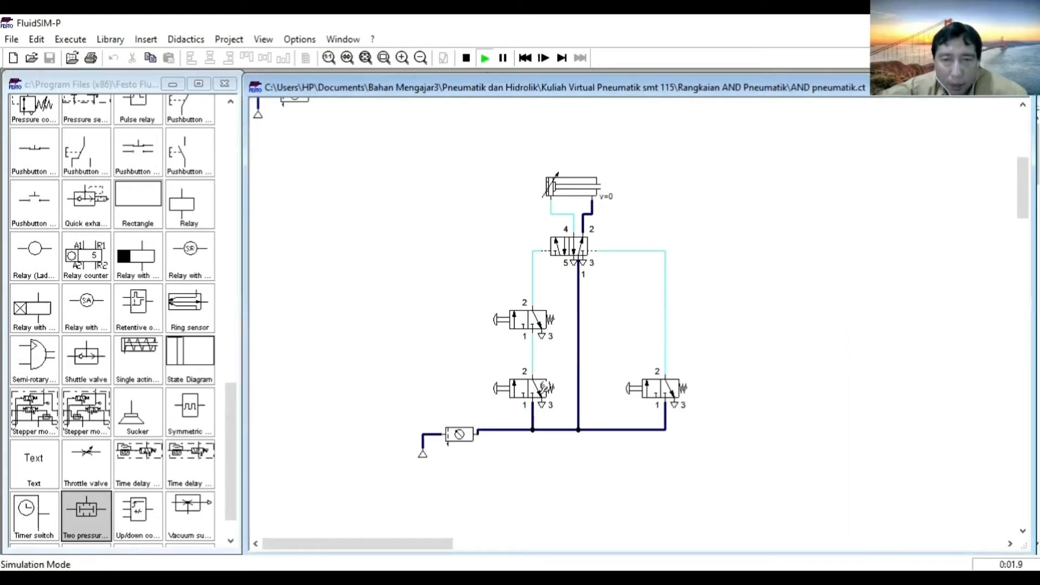
shift+click(526, 389)
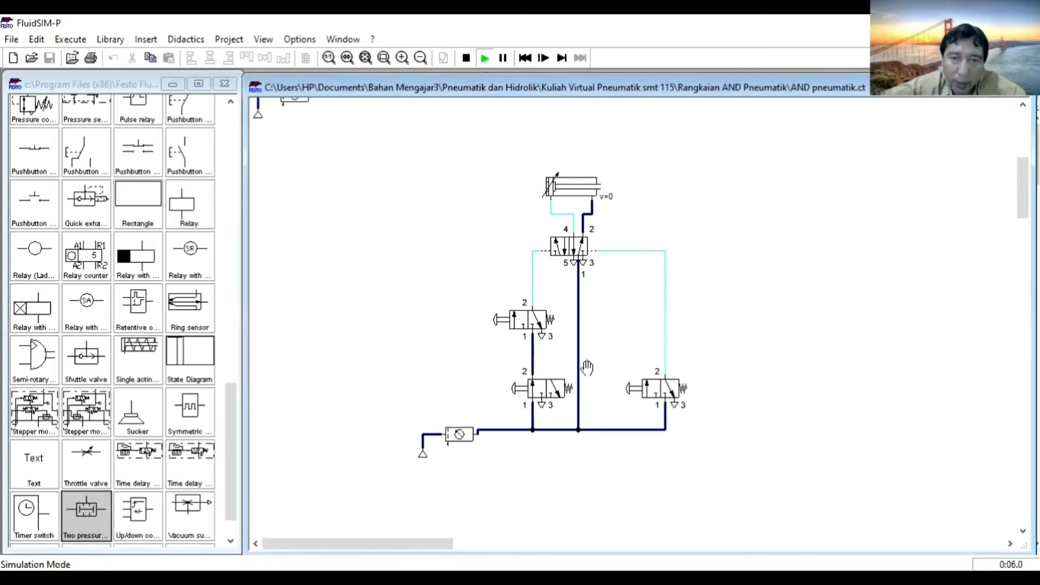
shift+click(533, 321)
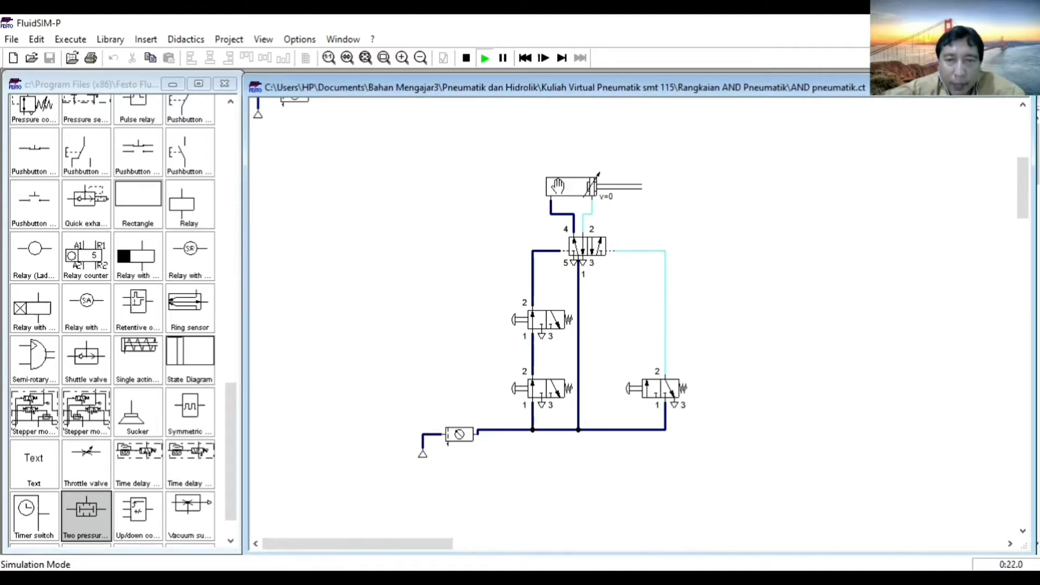
click(549, 374)
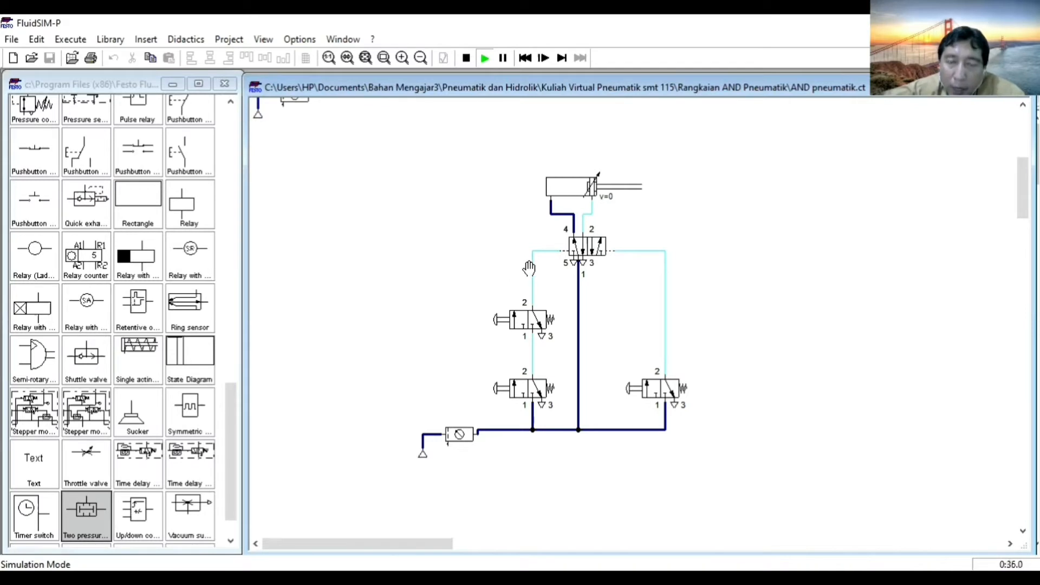
Actuate both series 3/2-way valves again and hold them on while also actuating the right-hand 3/2-way valve.
click(525, 382)
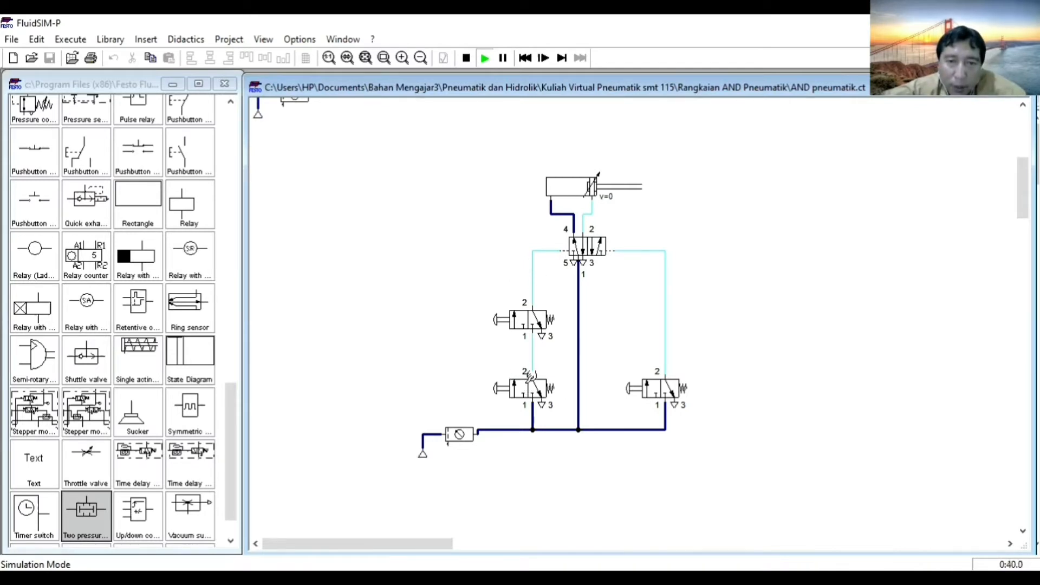
shift+click(525, 393)
shift+click(534, 320)
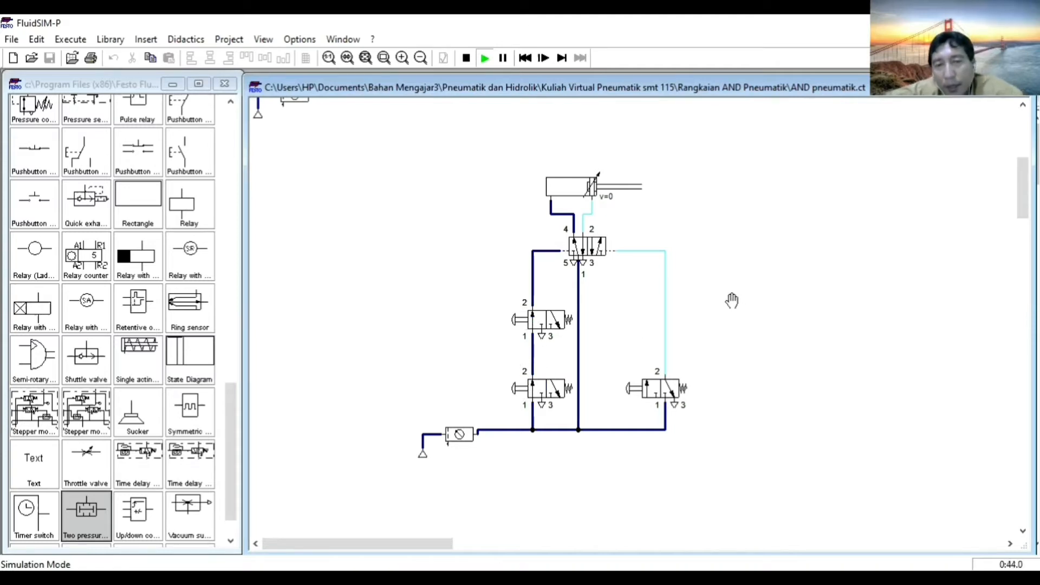
click(660, 387)
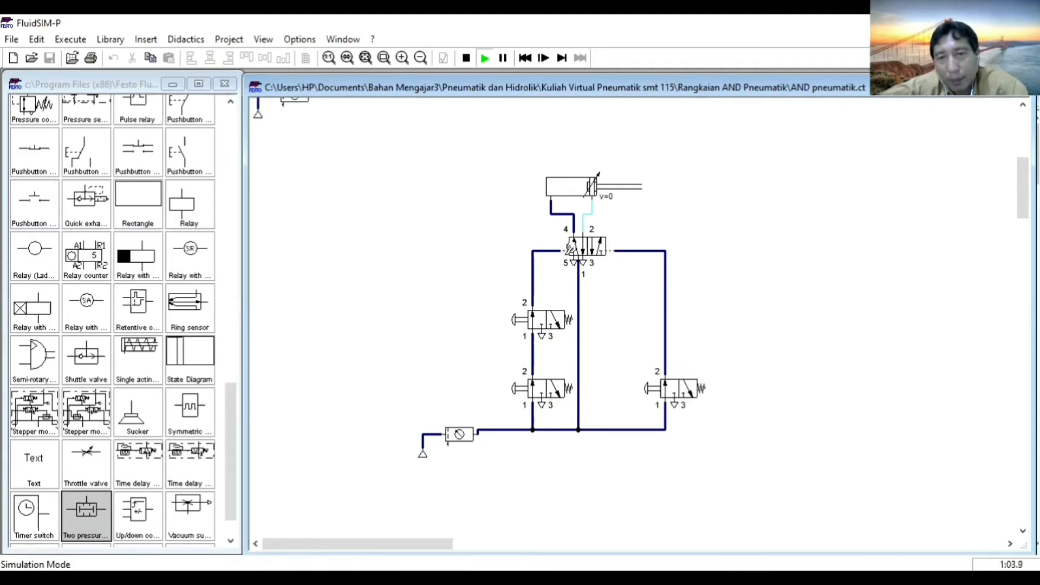
Release the right-hand 3/2-way valve and both series 3/2-way valves, and restart the simulation.
click(693, 388)
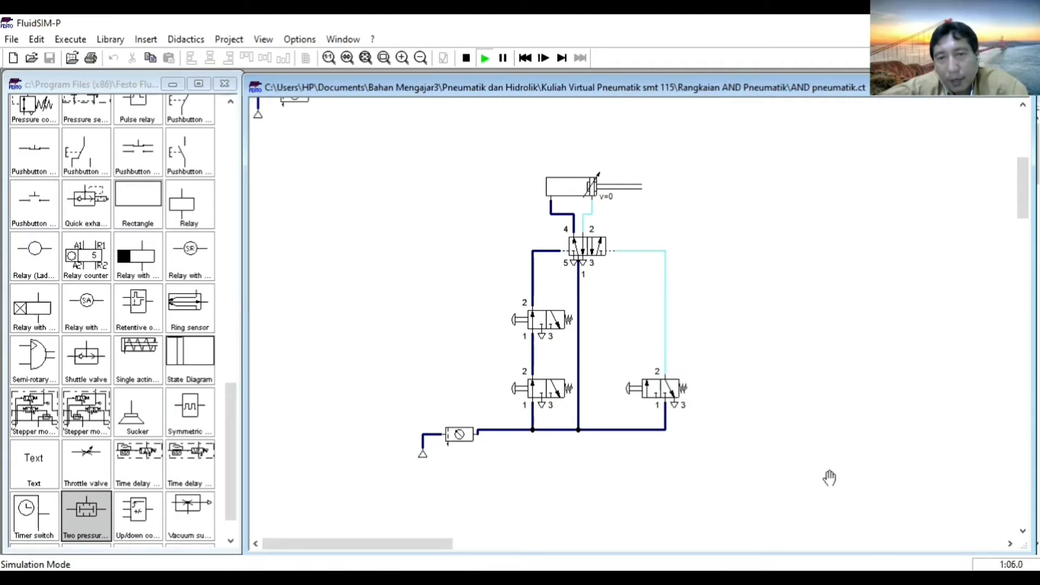
click(544, 372)
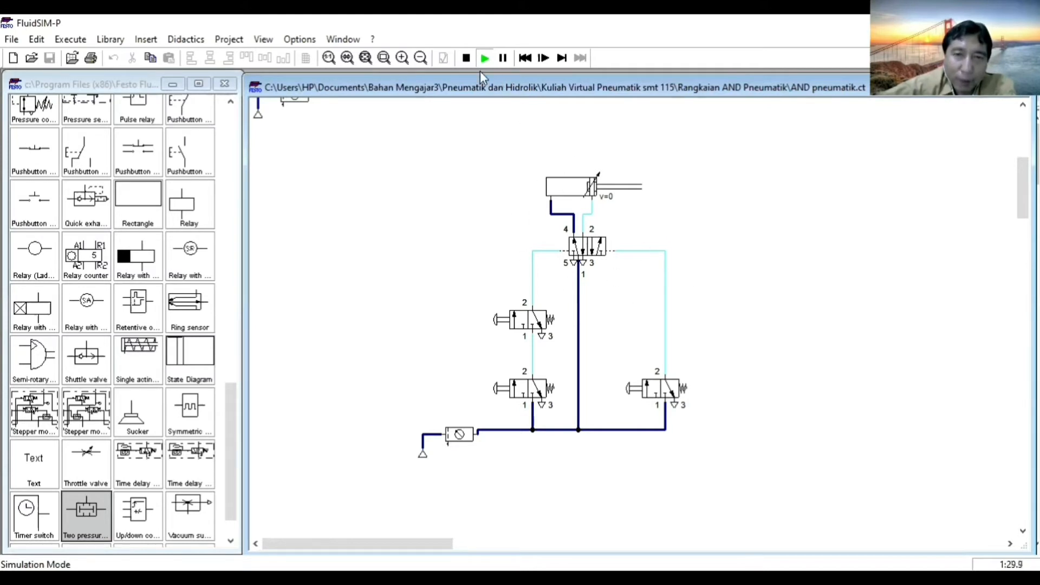
click(464, 60)
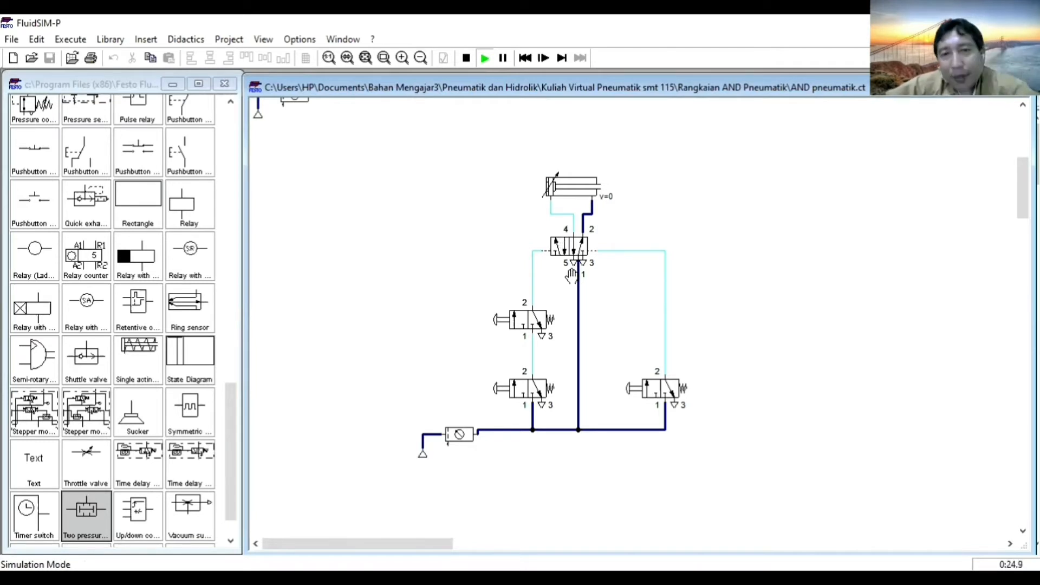
Extend the cylinder by actuating both series 3/2-way valves and releasing them, and retract it by briefly actuating the right-hand 3/2-way valve.
shift+click(527, 389)
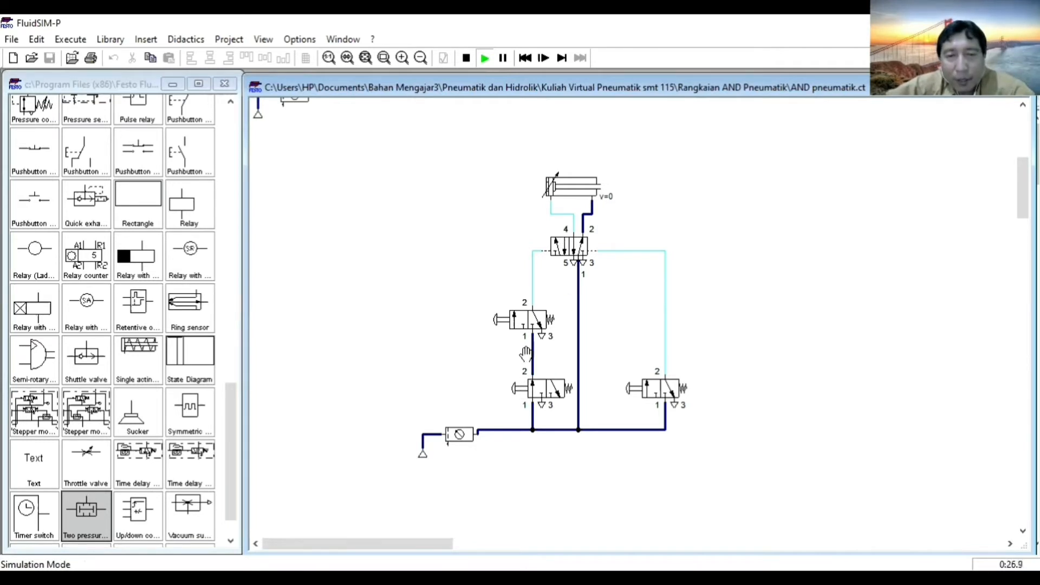
shift+click(533, 318)
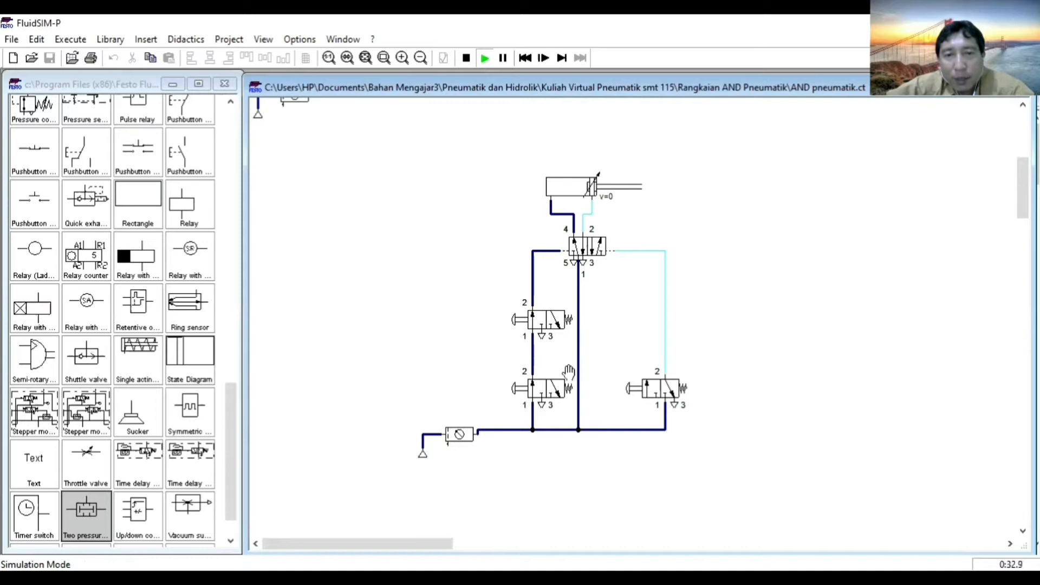
click(555, 385)
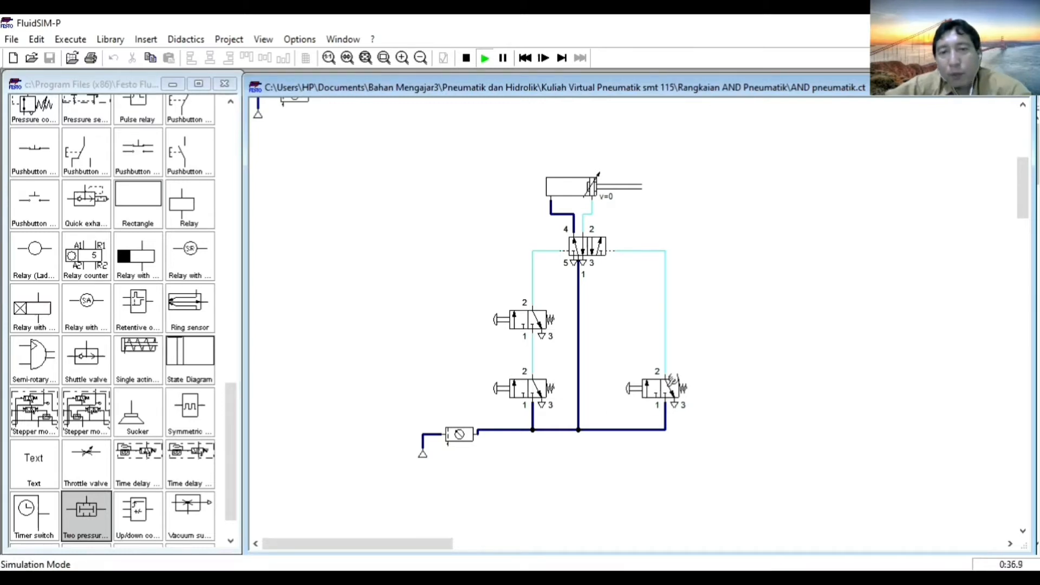
click(671, 381)
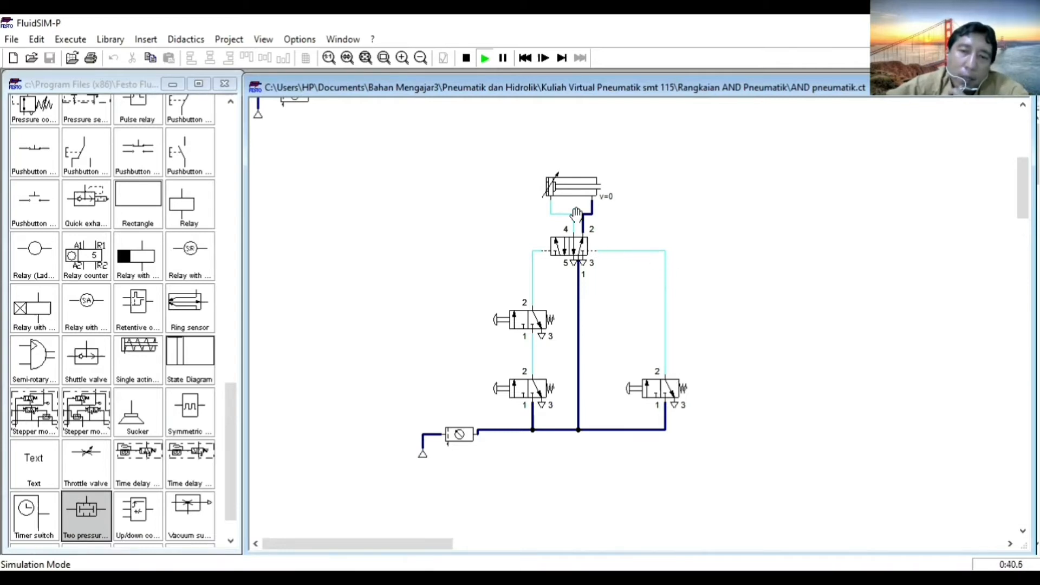
click(673, 388)
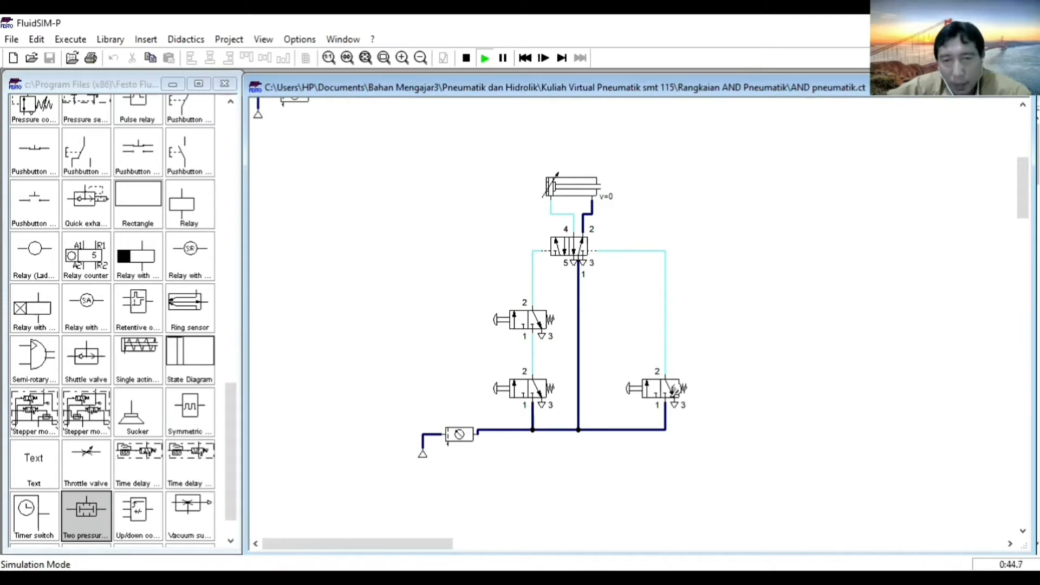
click(673, 387)
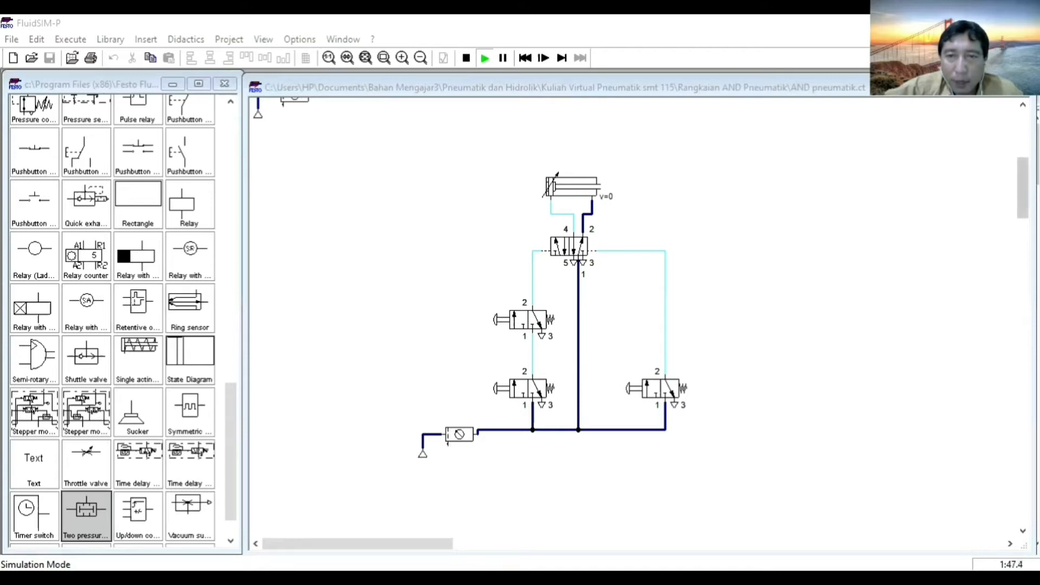
Hold both series 3/2-way valves on while actuating and releasing the right-hand 3/2-way valve.
scroll(639, 319, up, 8)
scroll(639, 320, down, 7)
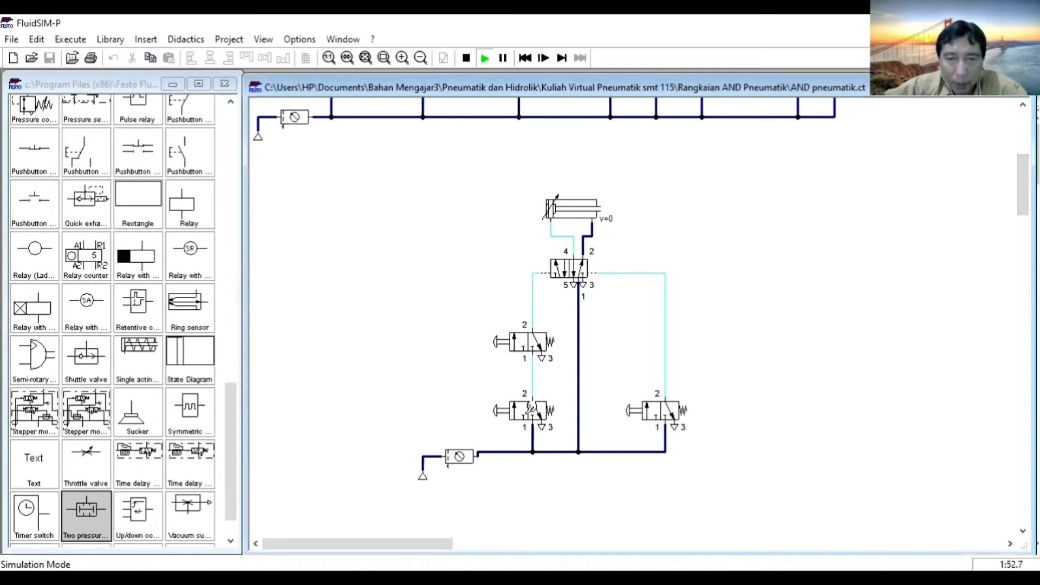
shift+click(533, 410)
shift+click(540, 343)
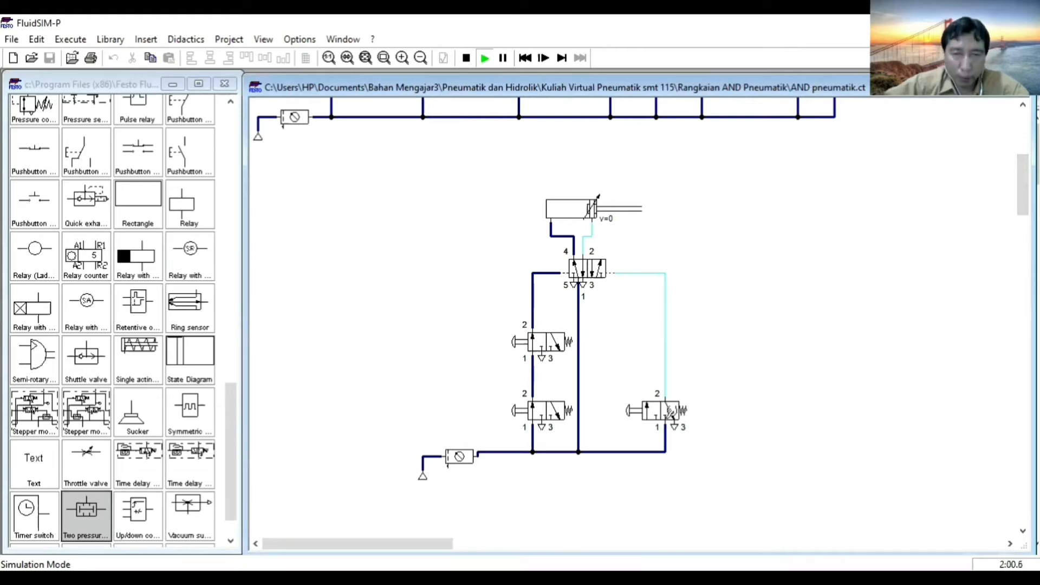
shift+click(670, 413)
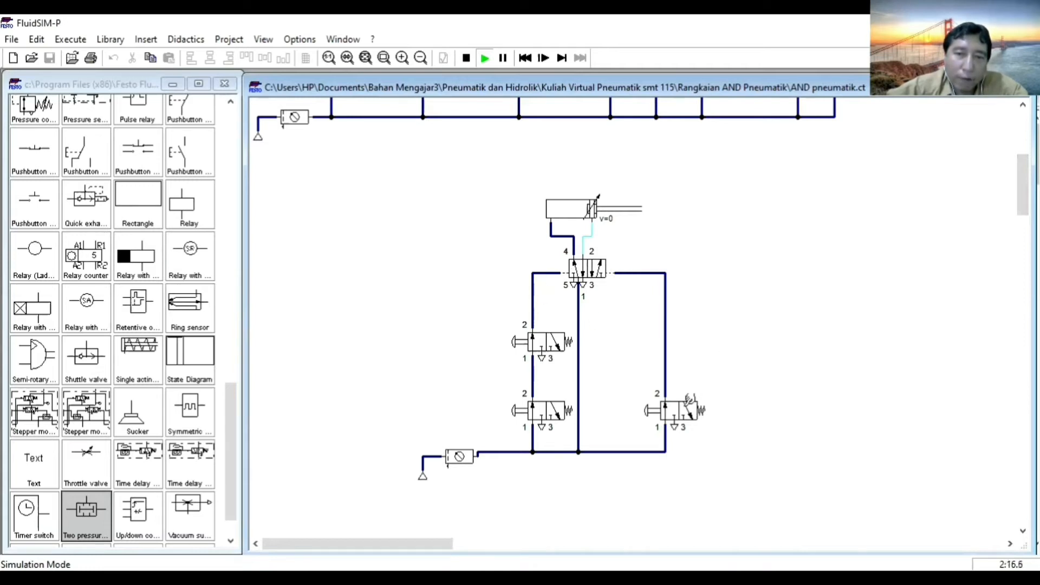
click(688, 401)
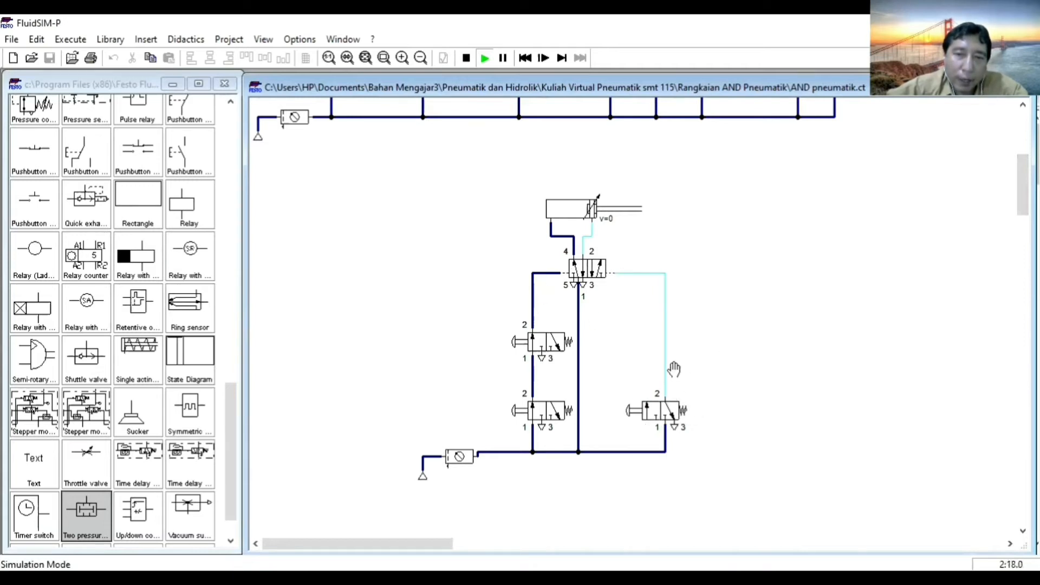
Release both series 3/2-way valves, and retract the cylinder by holding and releasing the right-hand 3/2-way valve.
click(546, 280)
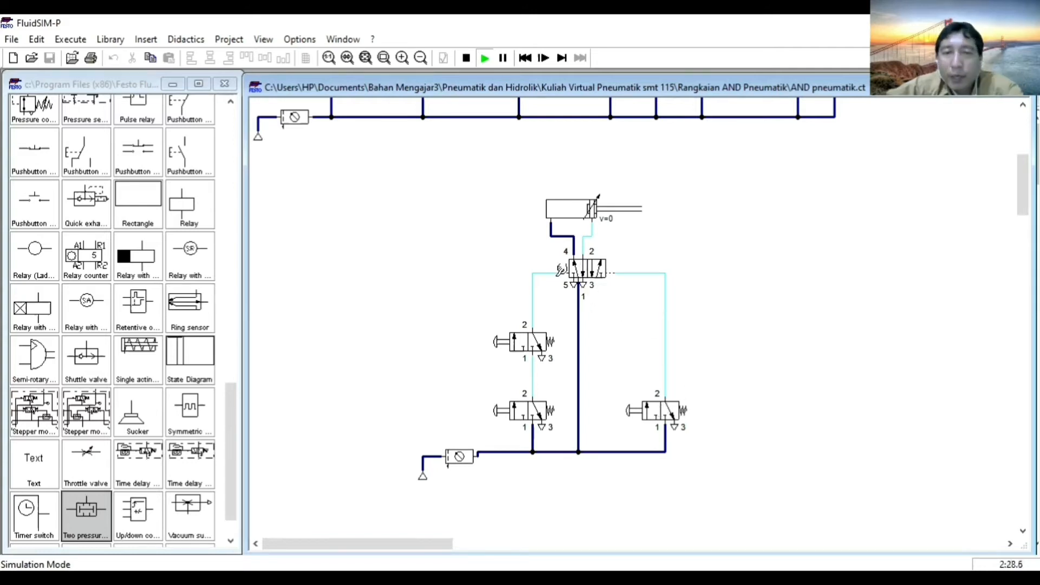
click(667, 409)
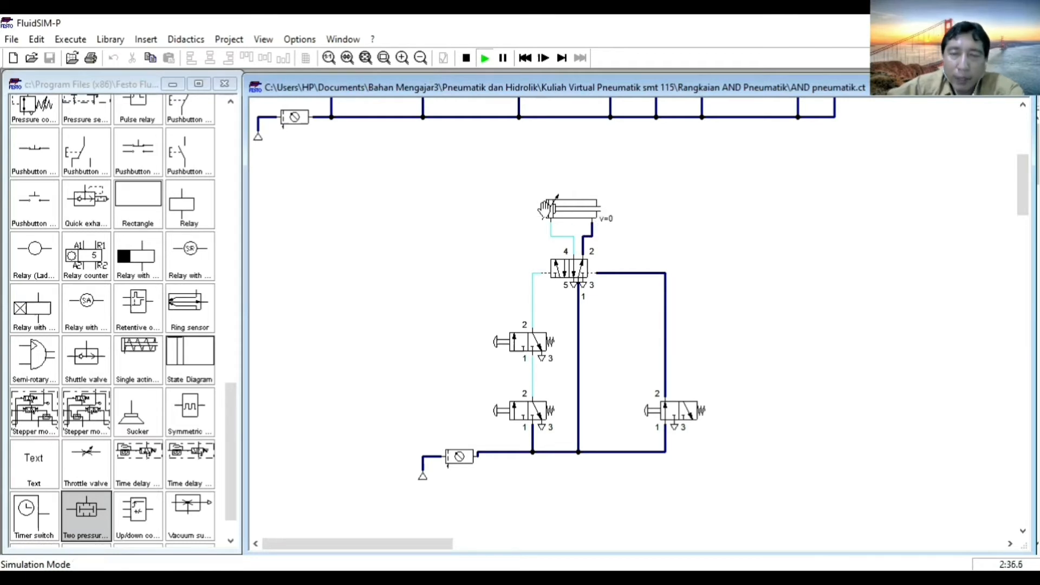
drag(544, 208, 650, 259)
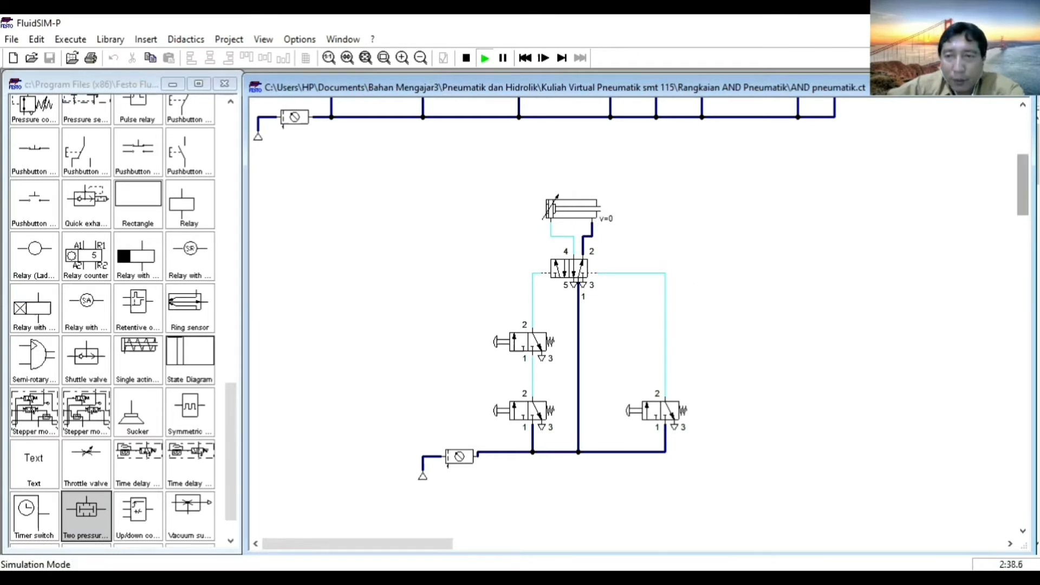
Stop the simulation and set the right actuation of the 5/n way valve in the upper row's third circuit to spring-returned.
scroll(639, 314, up, 5)
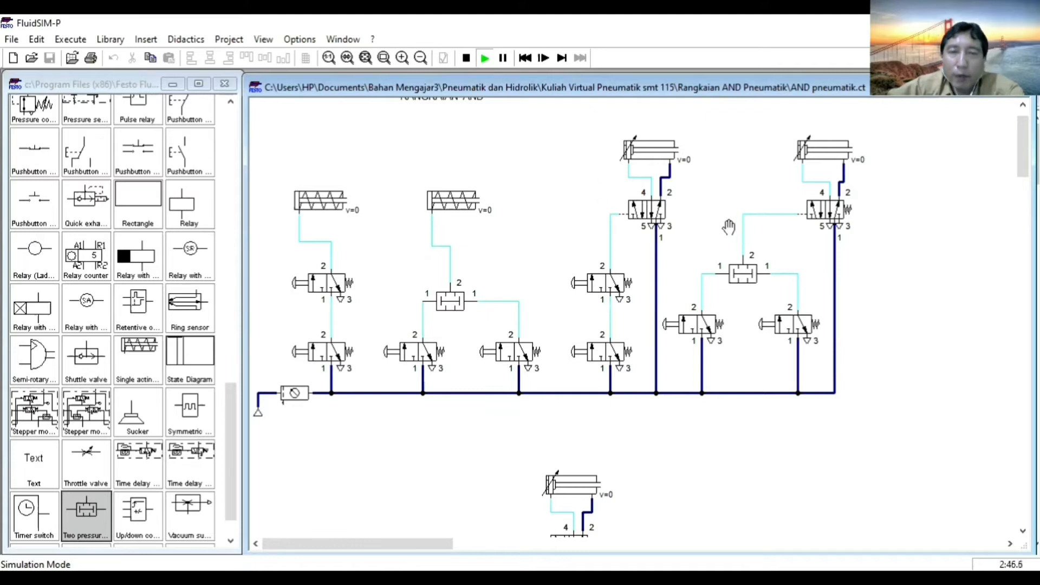
click(466, 58)
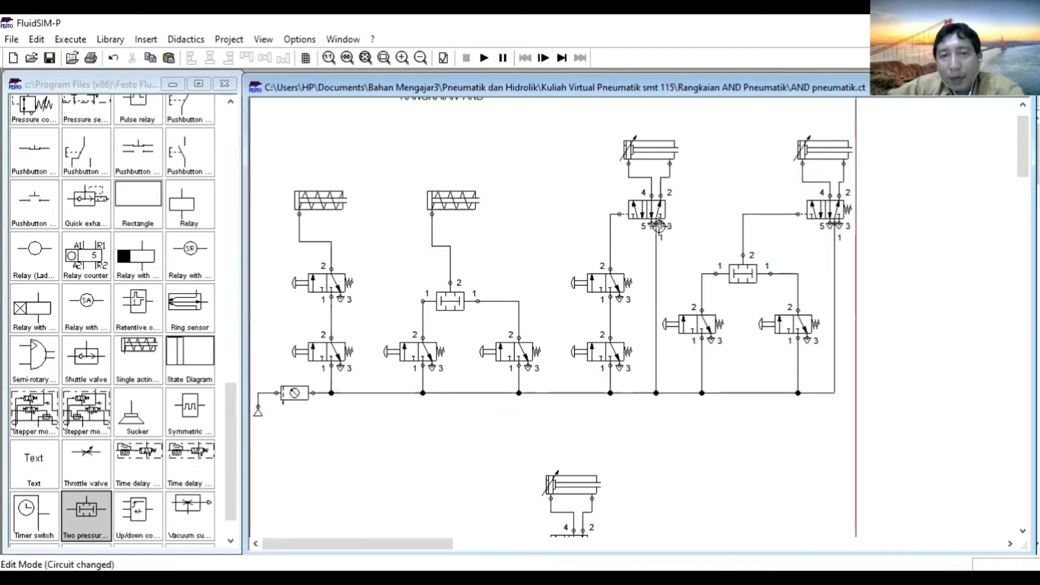
click(653, 210)
double_click(653, 210)
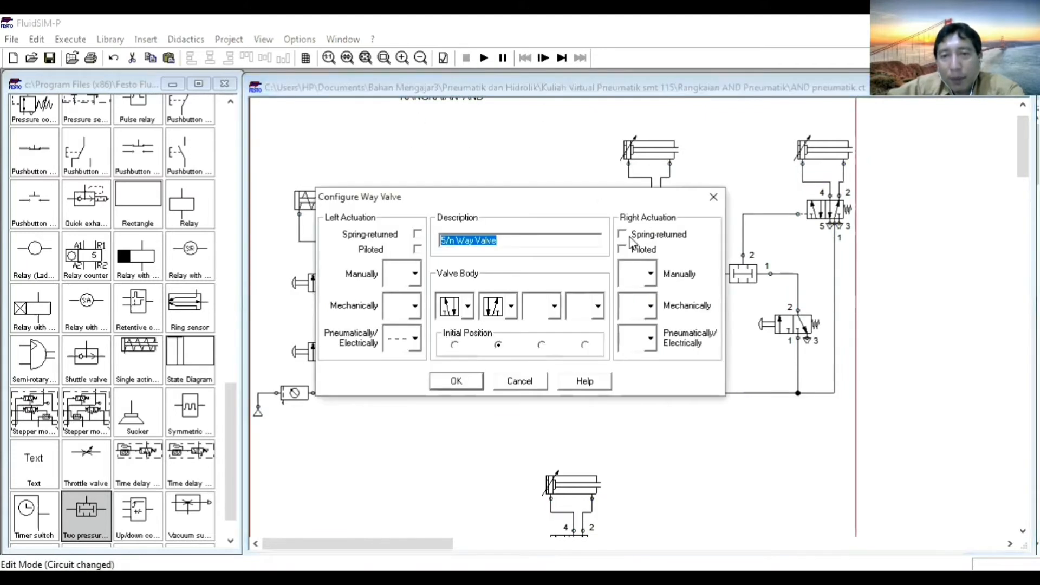
click(456, 381)
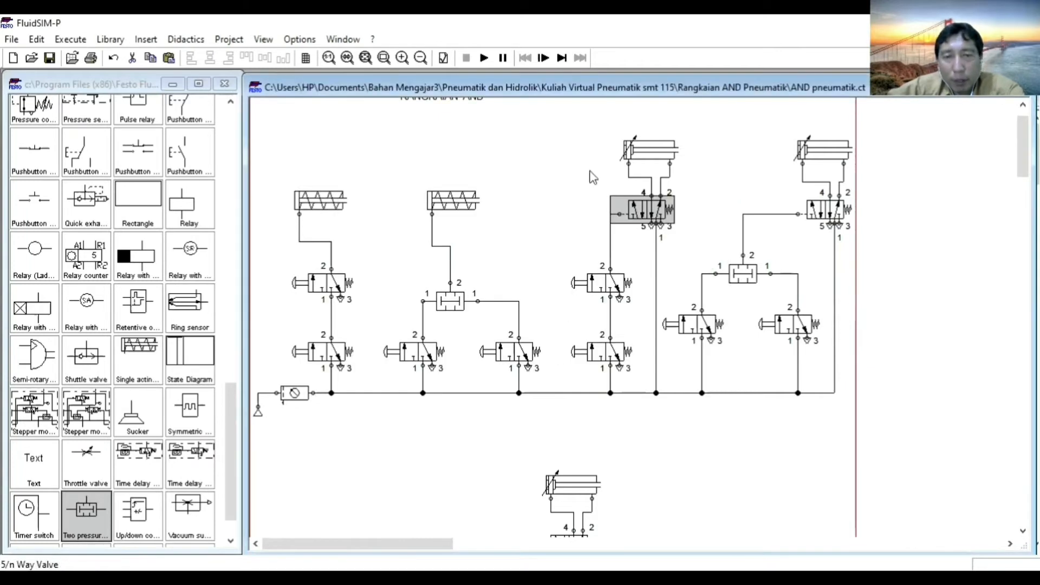
Simulate the third circuit with its lower 3/2-way valve alone and with both series valves held together, releasing them before stopping the simulation.
click(484, 58)
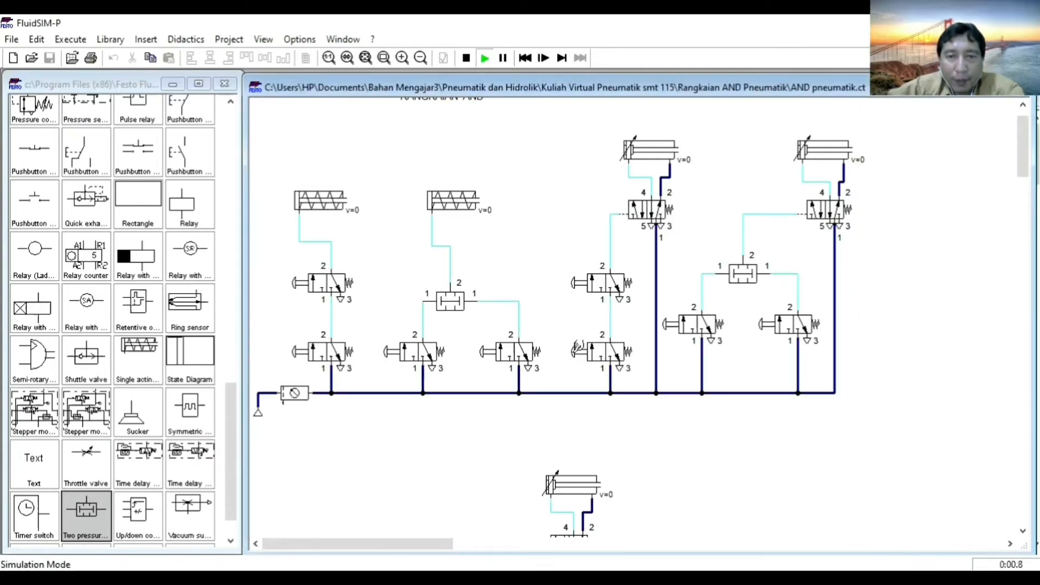
click(584, 347)
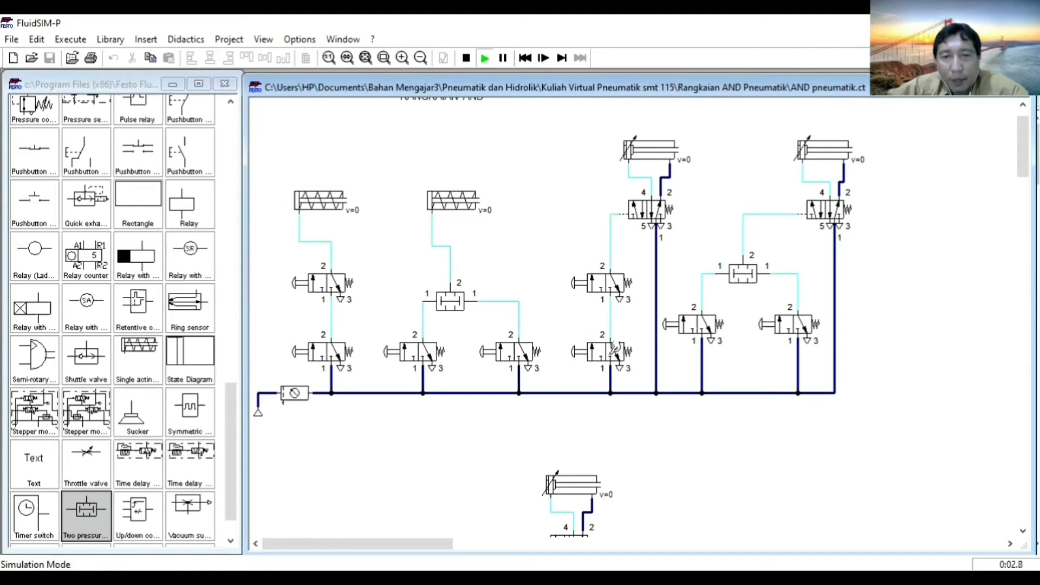
click(611, 350)
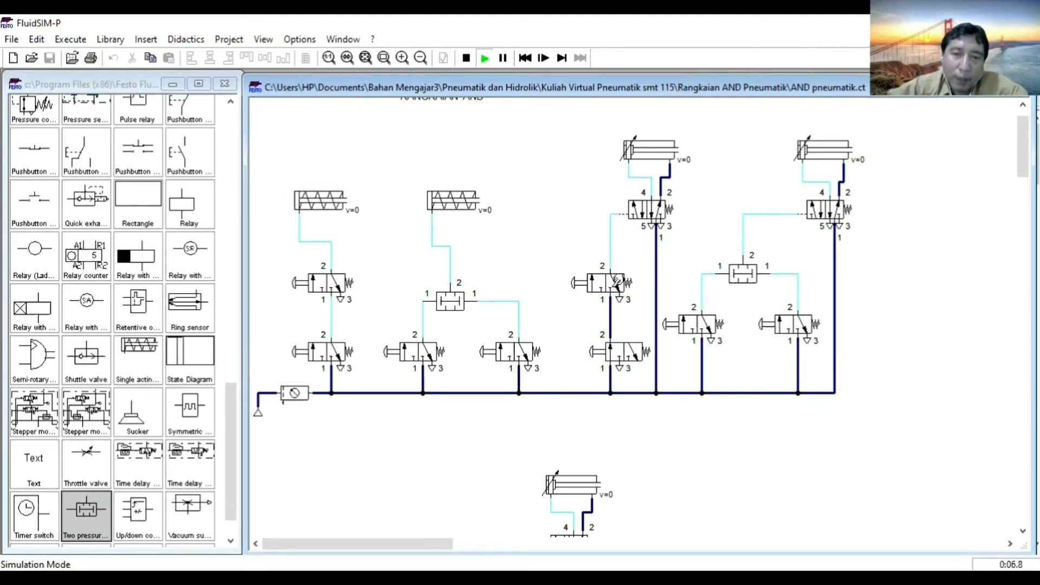
click(608, 349)
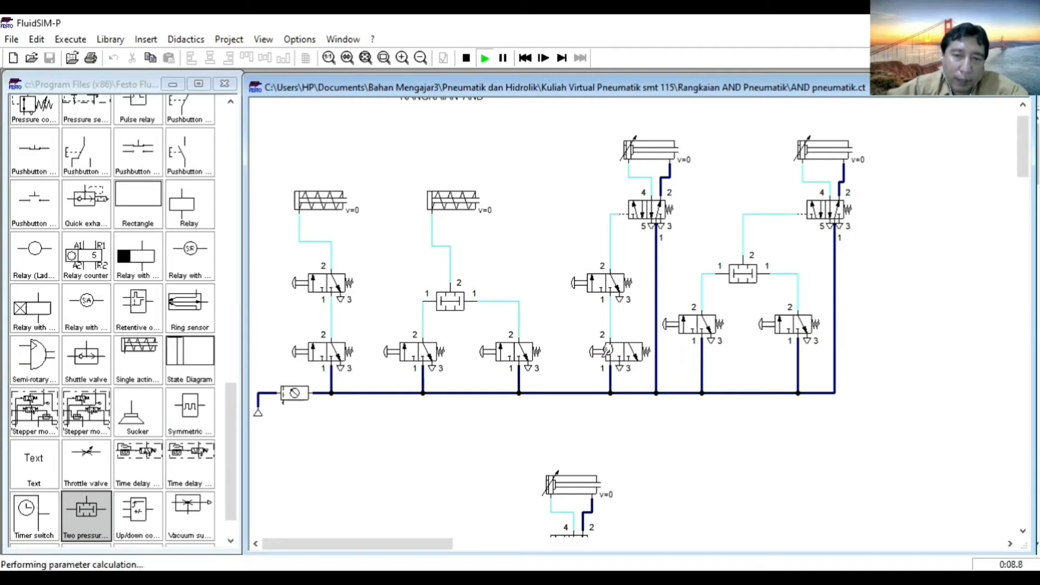
click(609, 280)
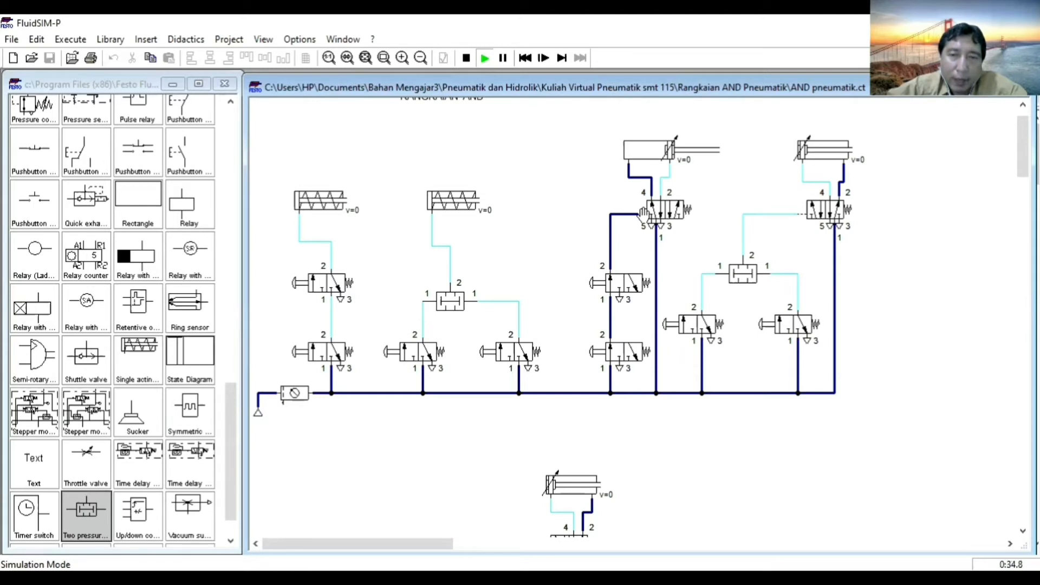
click(679, 225)
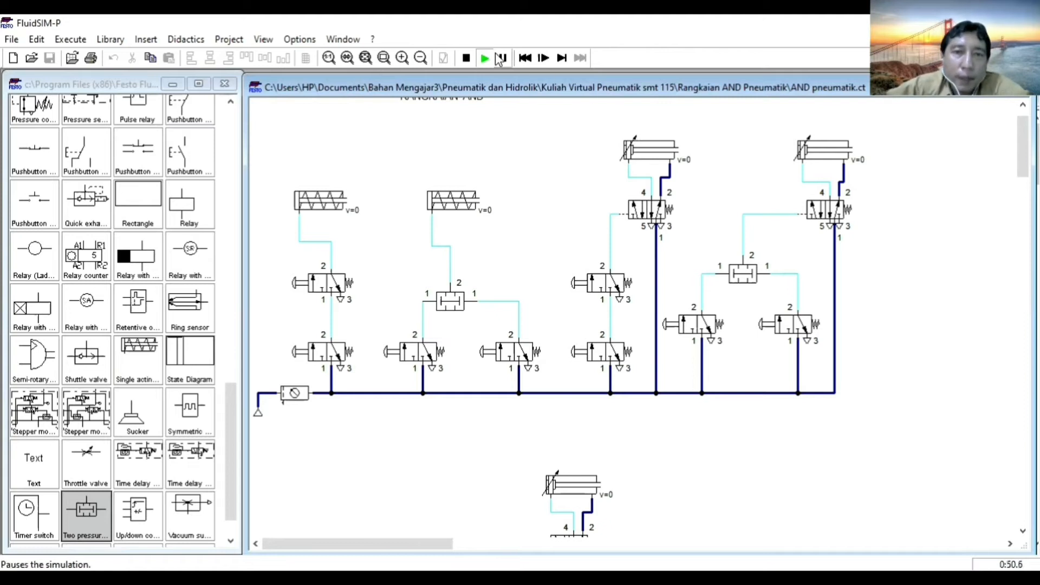
click(467, 59)
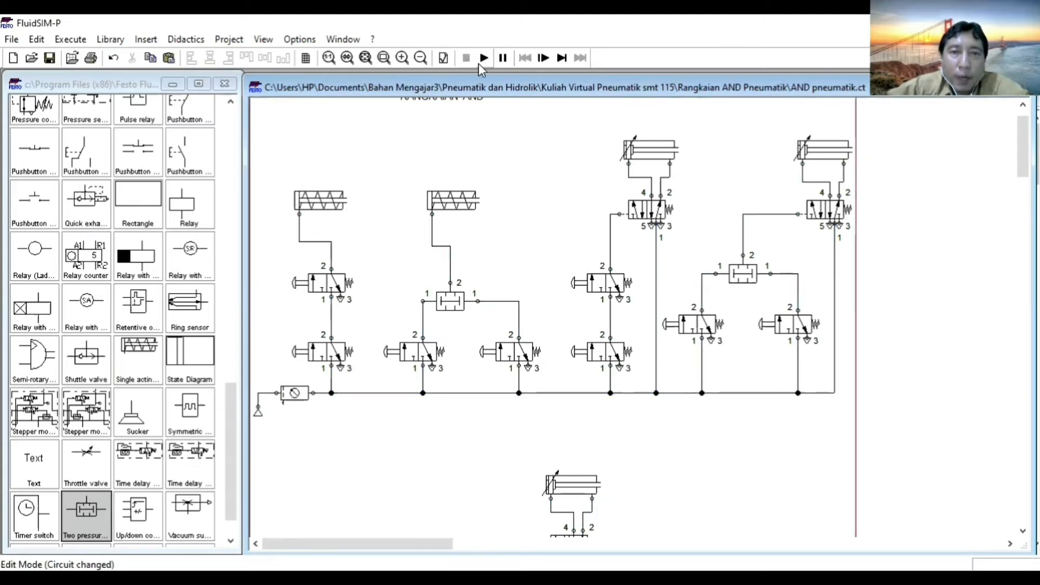
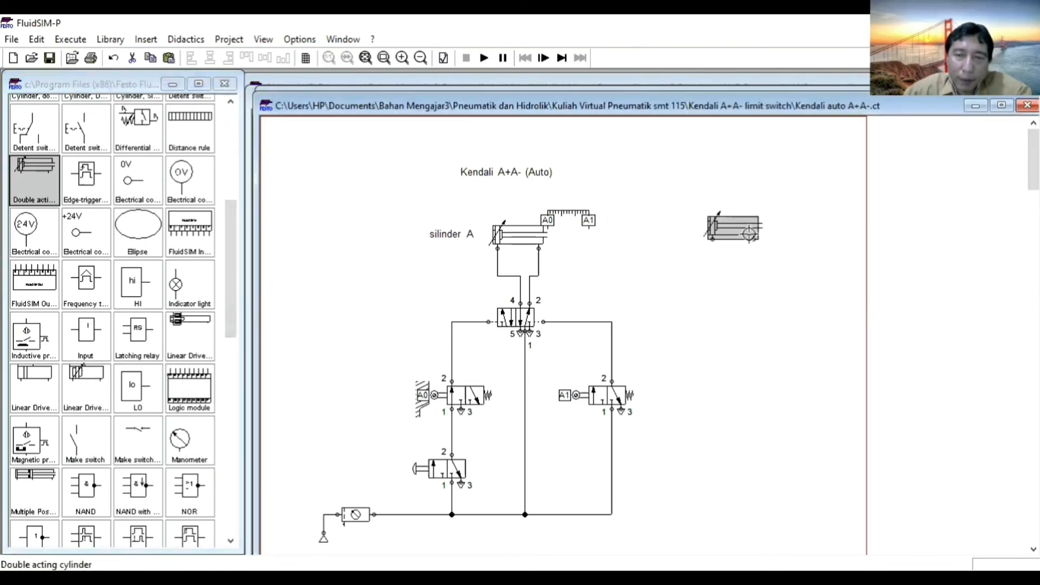
Open the label settings of the new double acting cylinder and define mark A0 at position 0 mm.
mouse_move(709, 226)
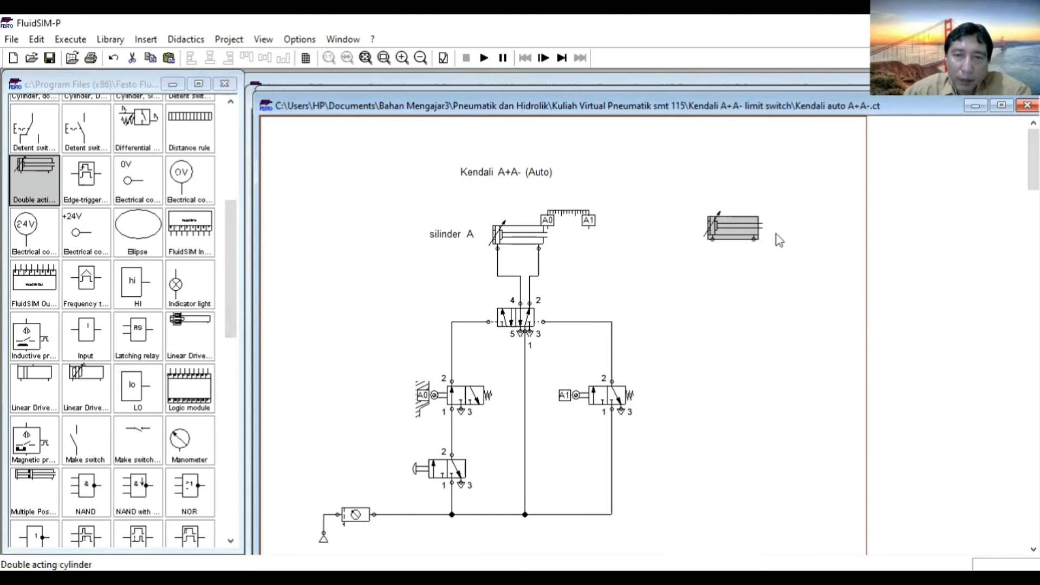
double_click(729, 236)
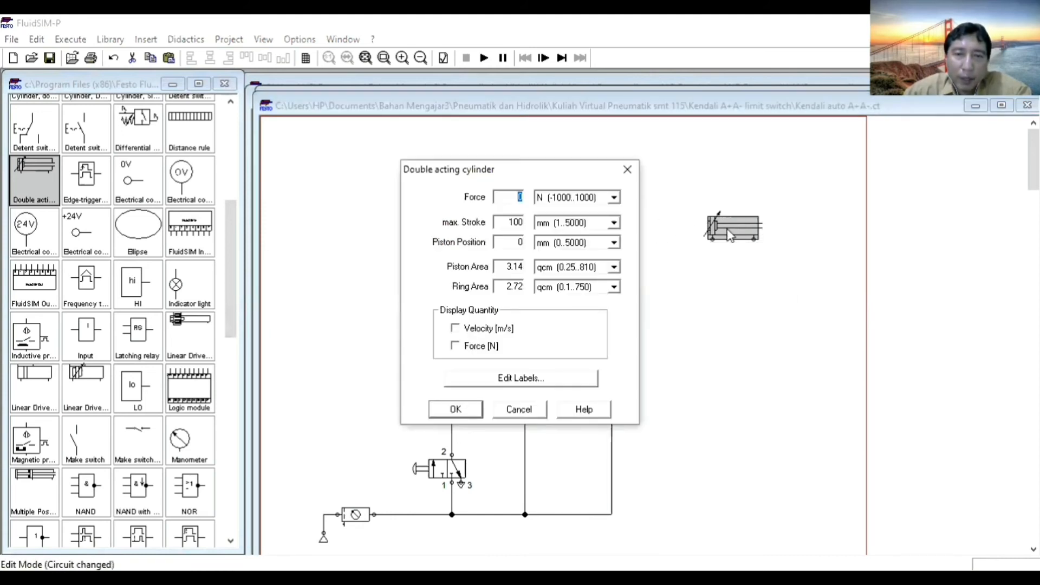
click(524, 383)
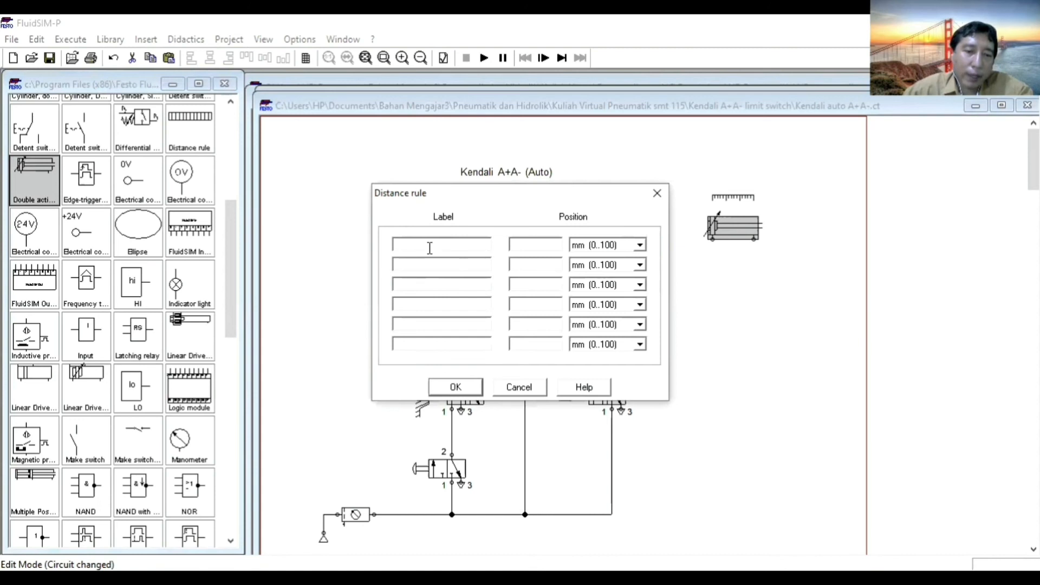
click(429, 248)
text(A0)
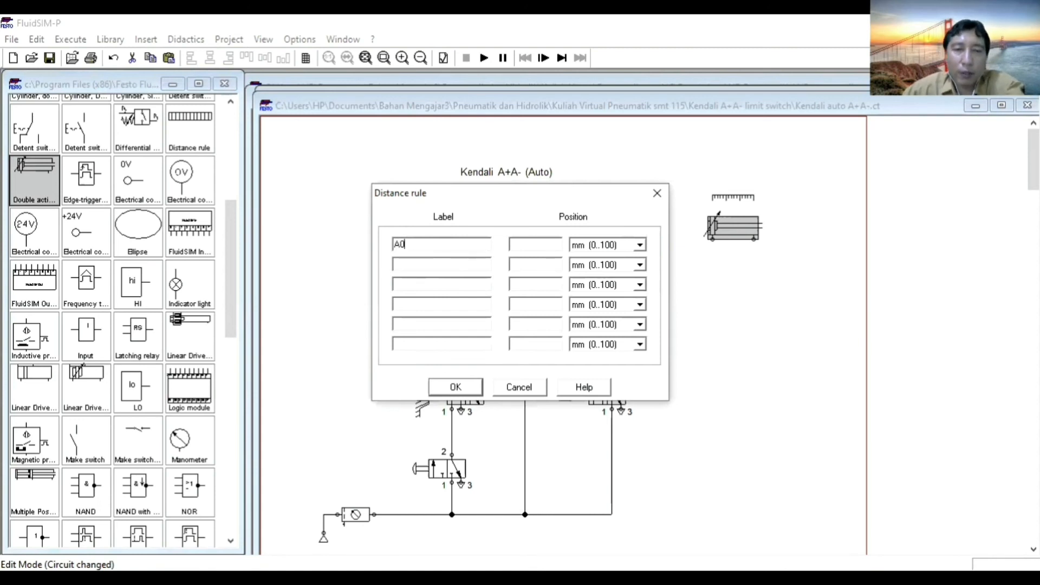
click(537, 244)
text(0)
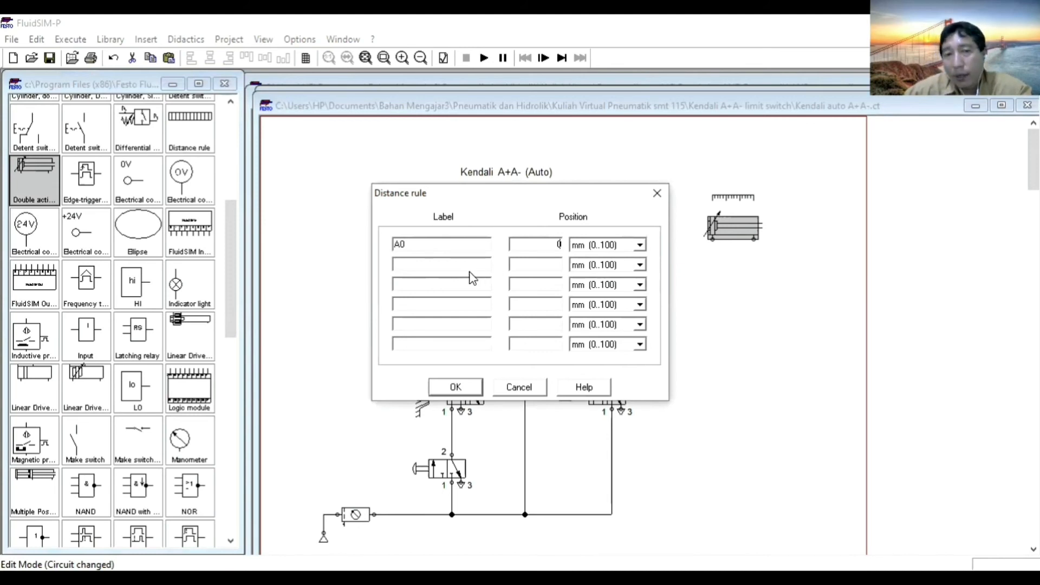
Add mark A1 at 100 mm to the cylinder's labels, and move the distance rule out to the rod end.
click(422, 269)
text(A1)
key(Tab)
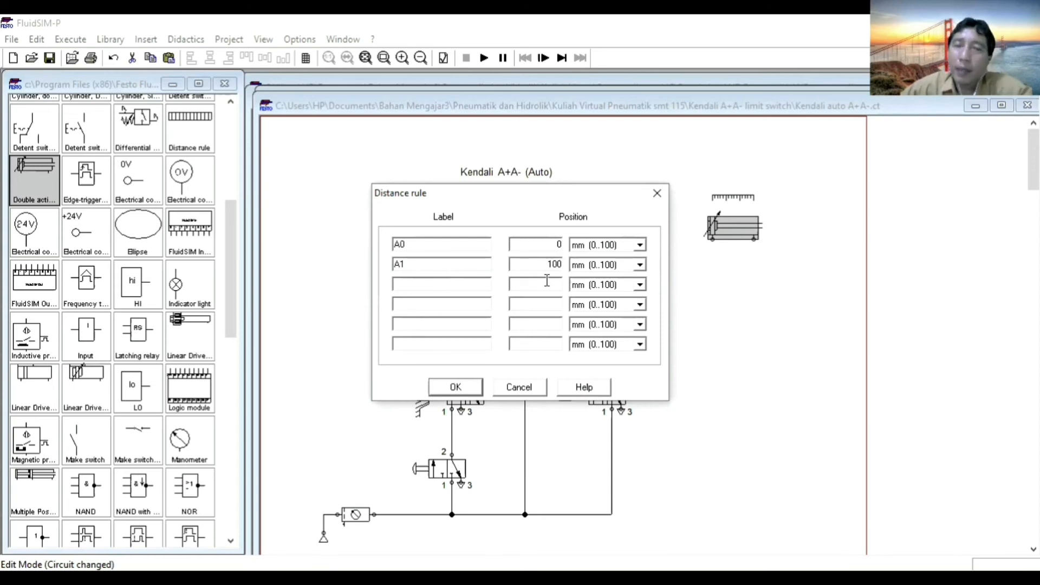
click(456, 387)
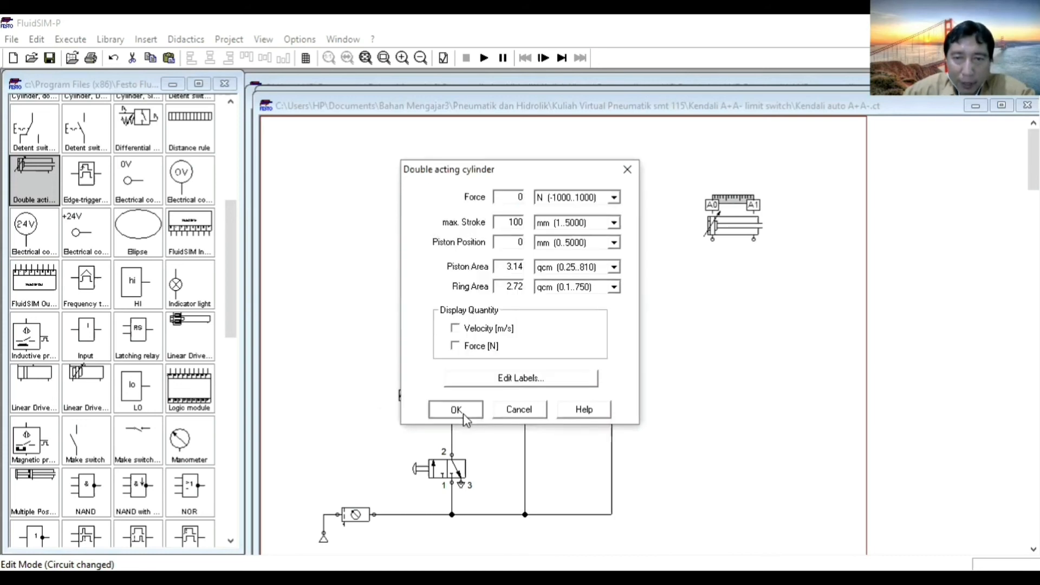
click(463, 414)
click(777, 271)
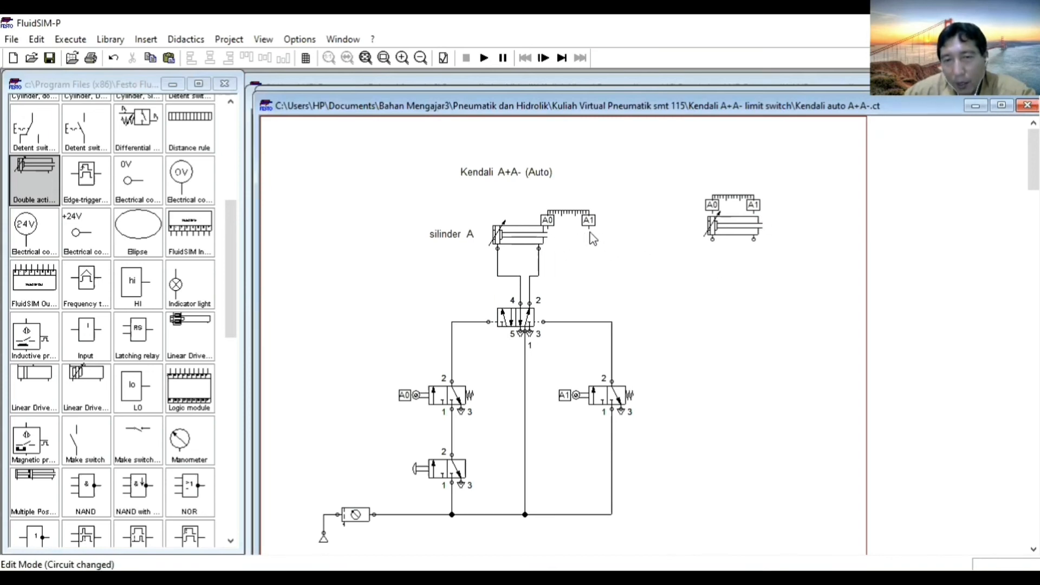
drag(739, 203, 792, 210)
click(786, 291)
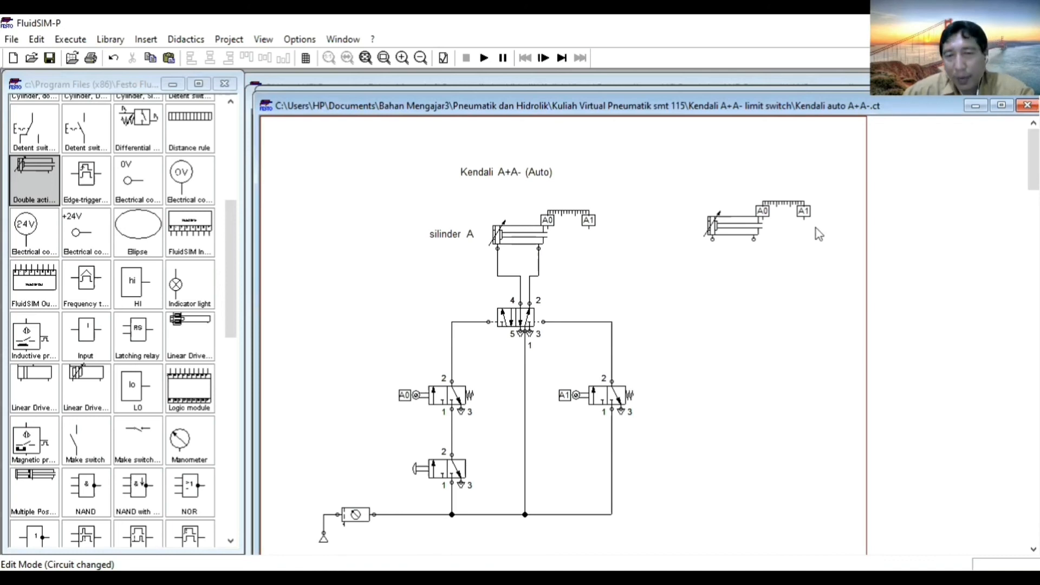
Place a 3/n way valve below the new cylinder and set its left mechanical actuation to a roller.
drag(231, 246, 231, 149)
drag(86, 124, 726, 413)
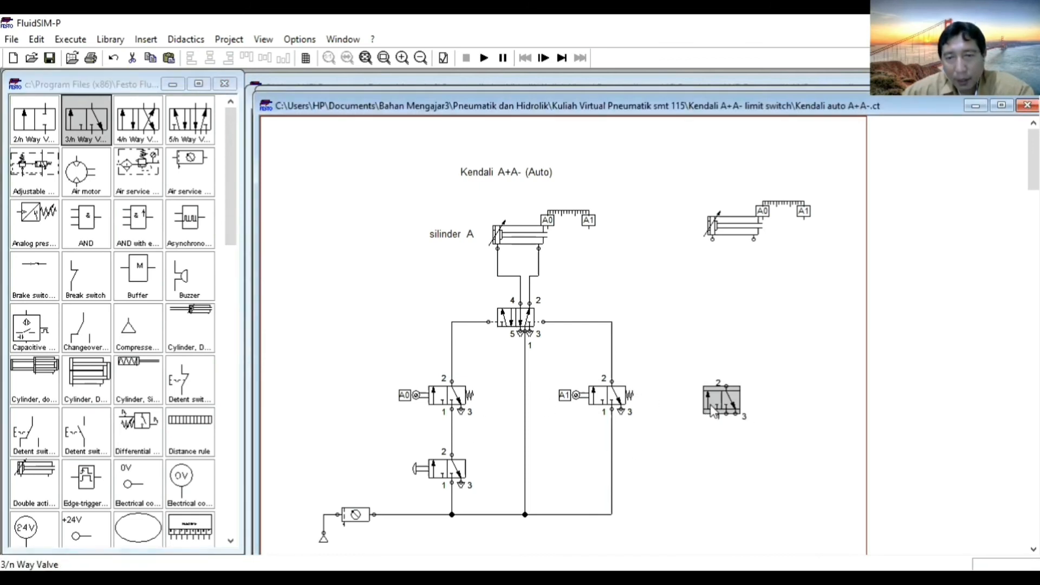
double_click(723, 410)
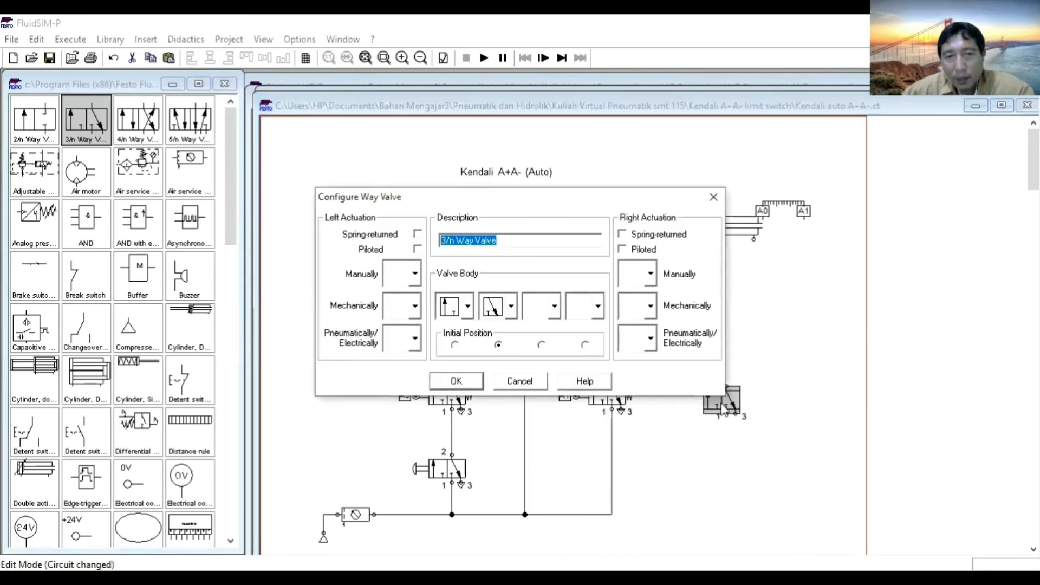
click(415, 306)
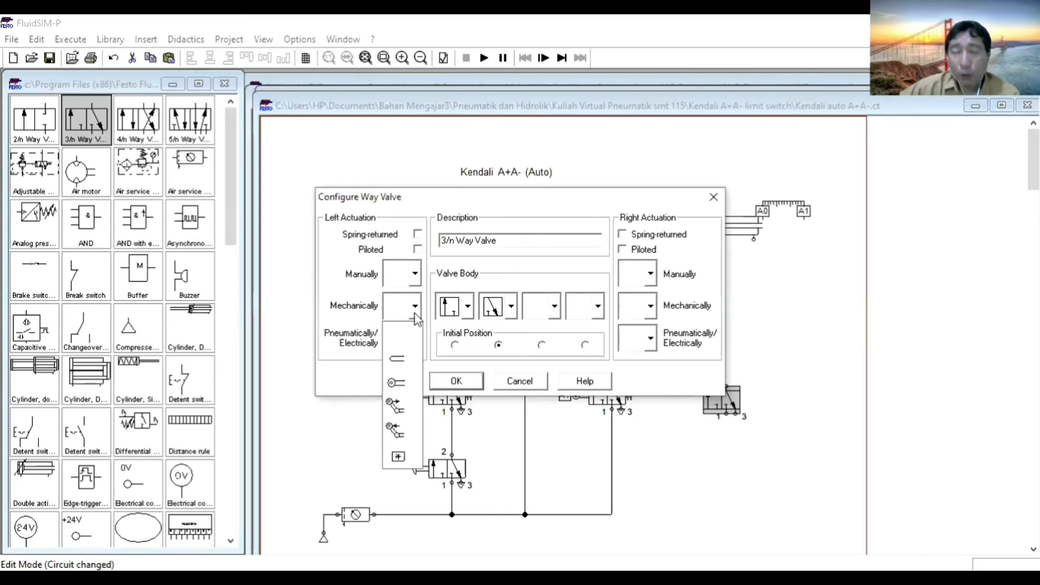
click(403, 385)
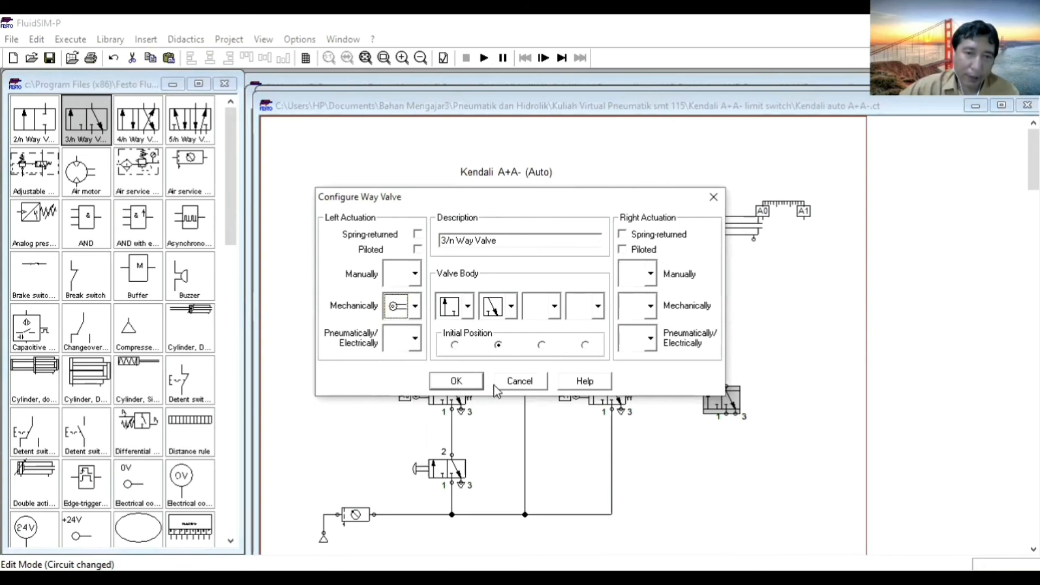
click(458, 382)
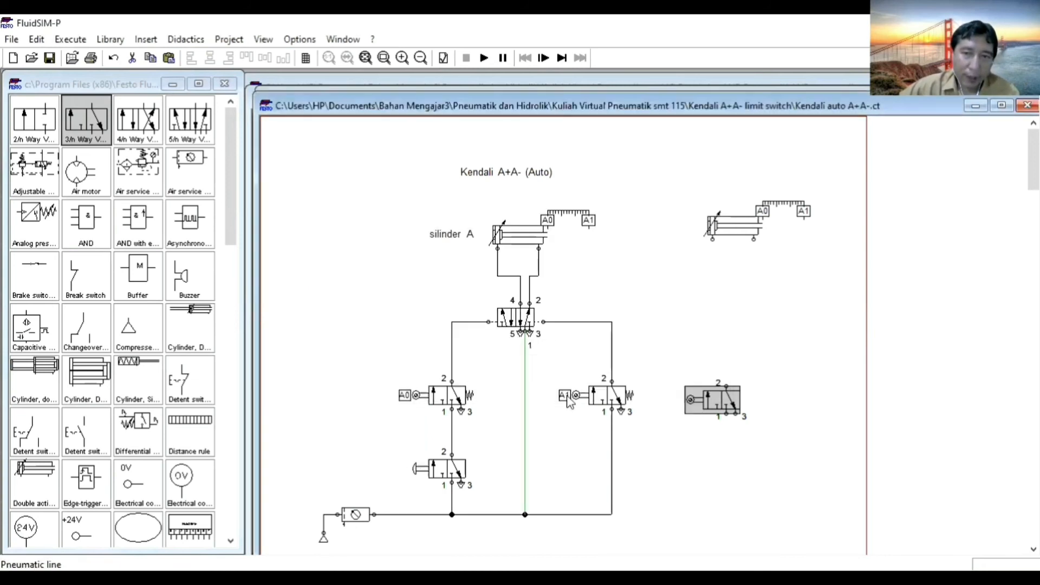
click(710, 435)
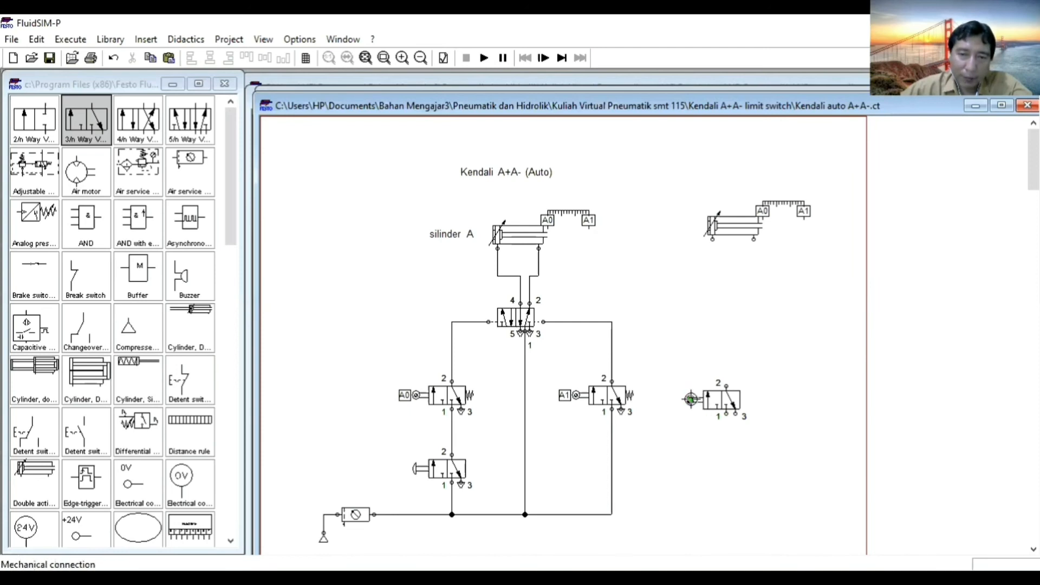
Label the new valve's roller connection A0.
double_click(691, 399)
text(A0)
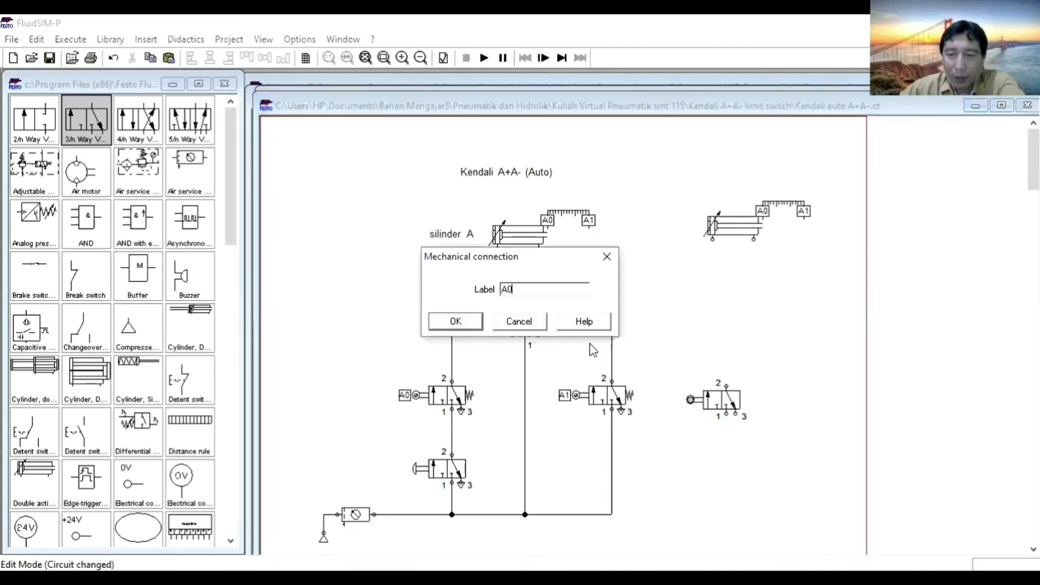
key(Return)
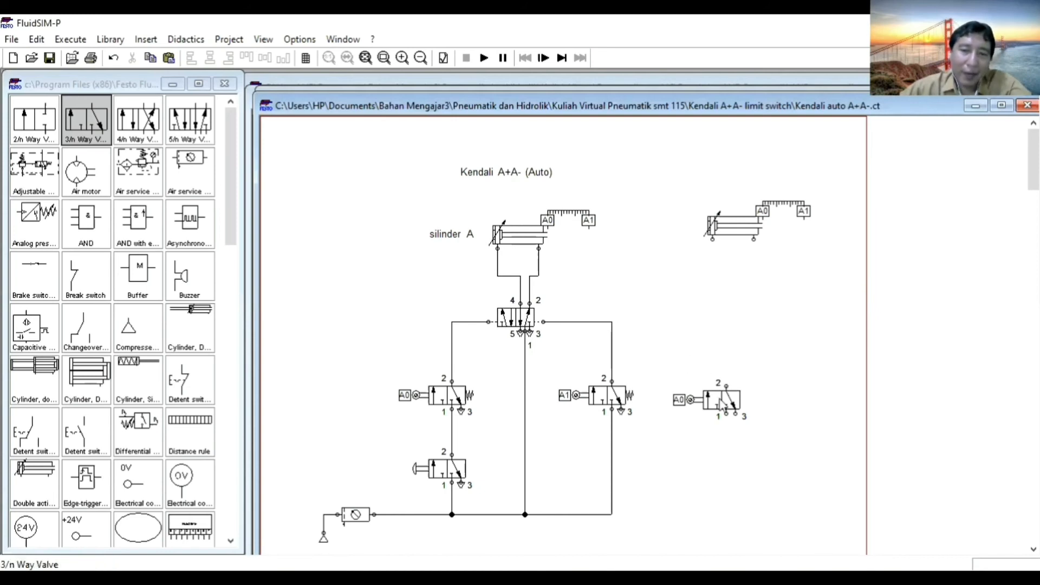
Duplicate the new A0 roller valve and place the copy to its right at the same height.
click(721, 404)
key(ctrl+c)
key(ctrl+v)
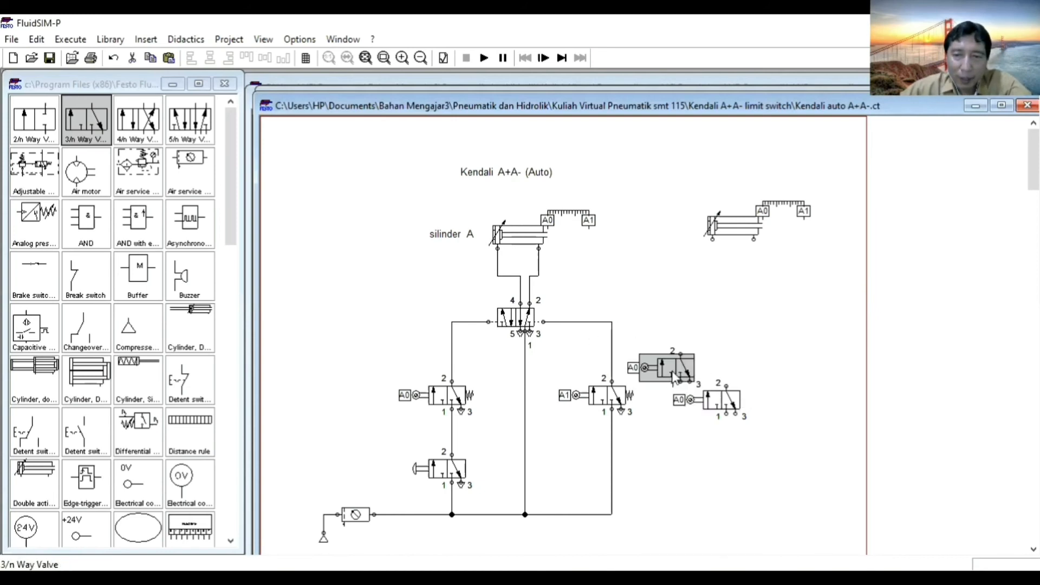
drag(704, 369, 810, 395)
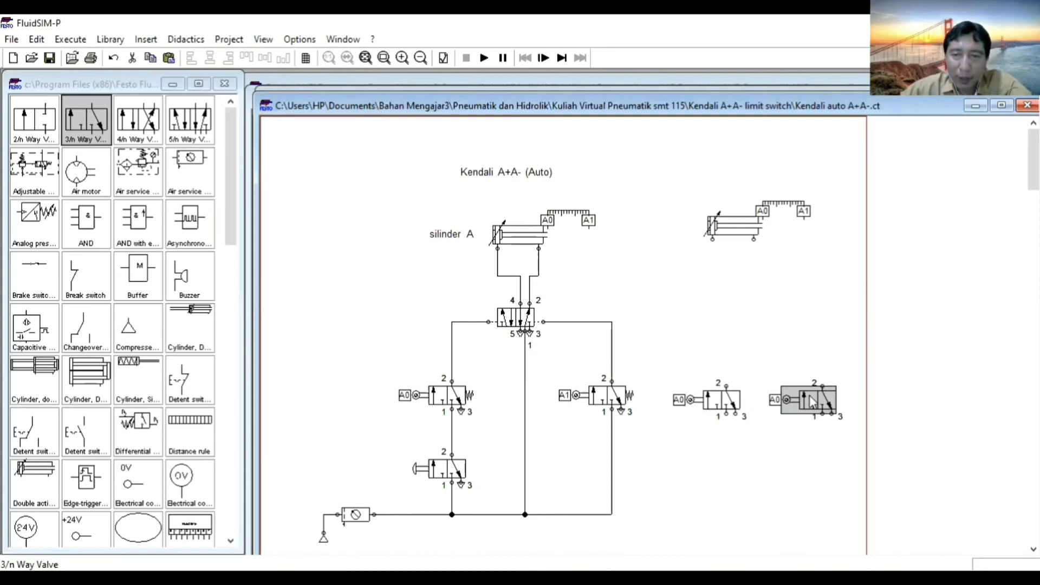
Relabel the copied valve's roller connection as A1.
double_click(812, 401)
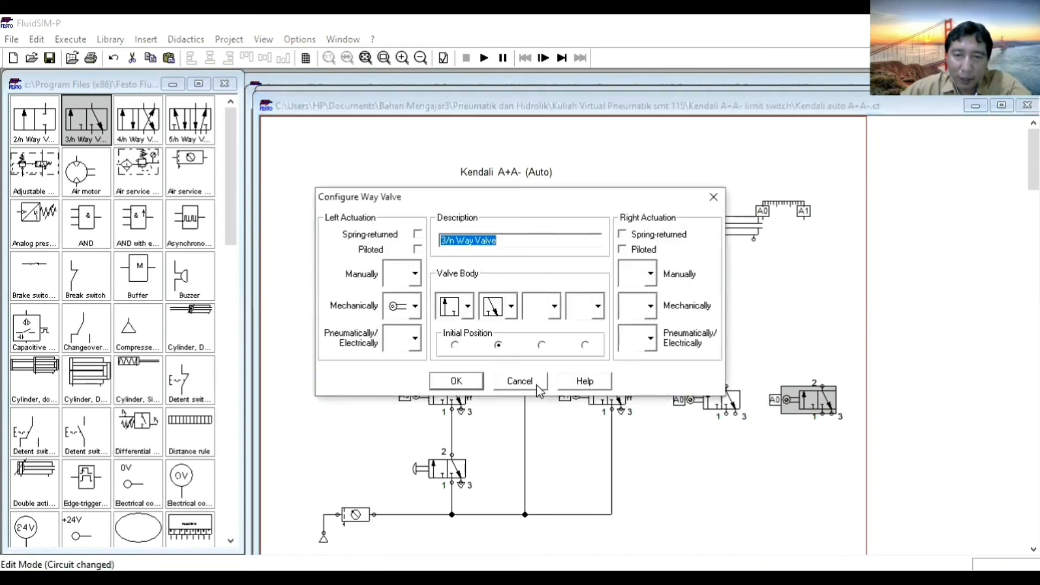
click(520, 381)
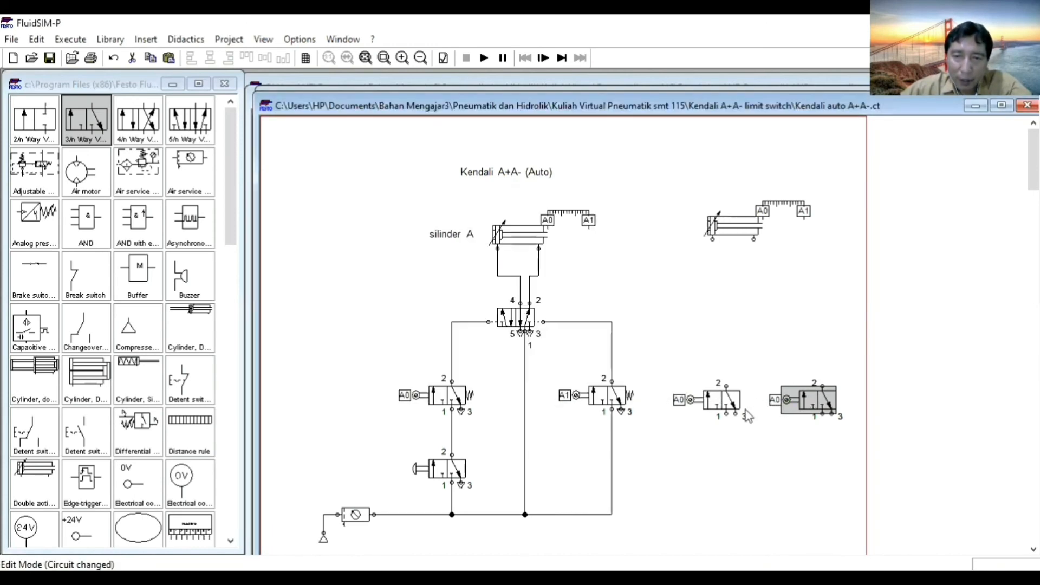
double_click(783, 401)
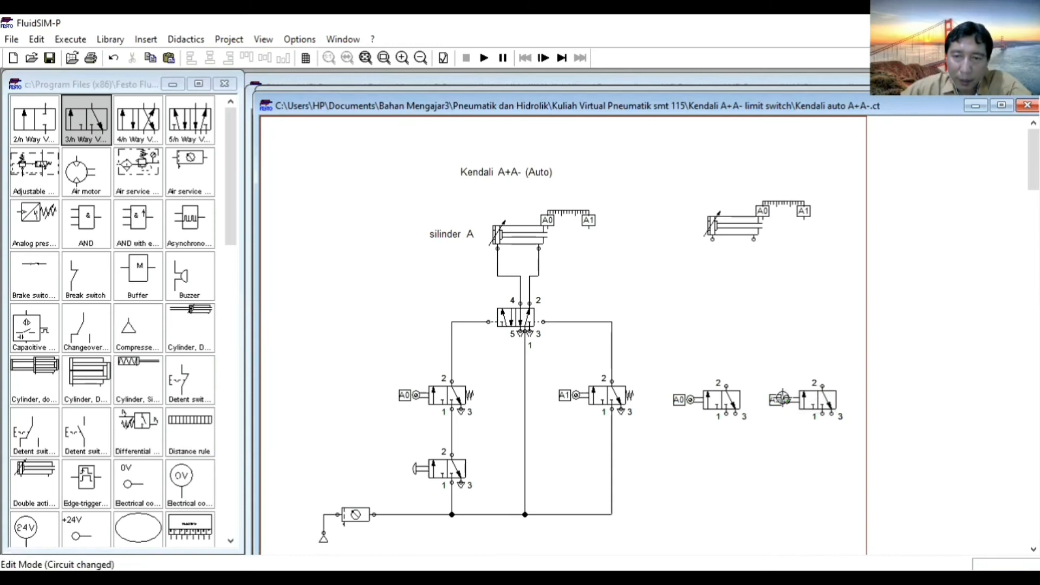
key(Right)
key(BackSpace)
text(1)
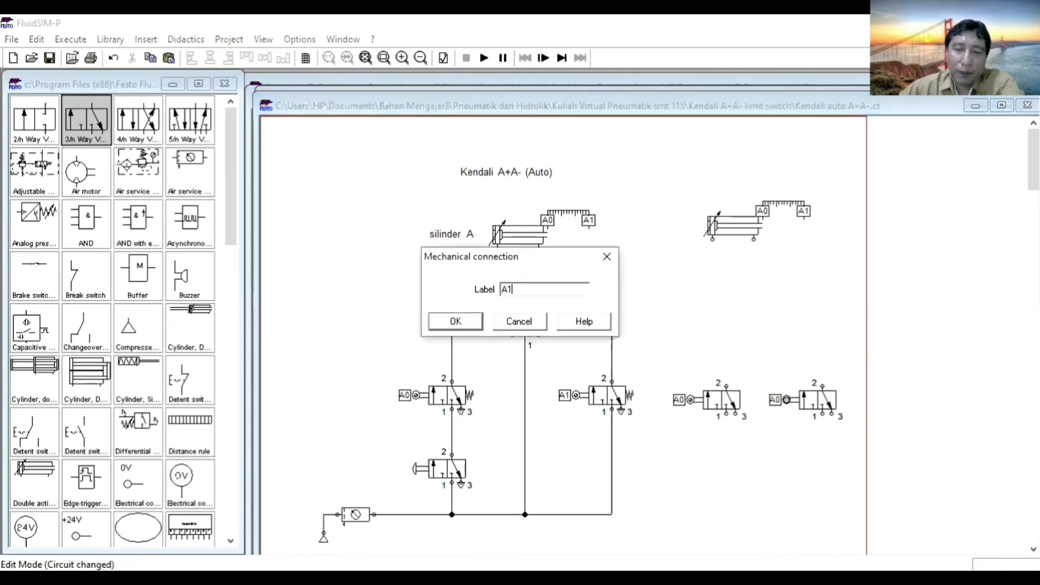
key(Return)
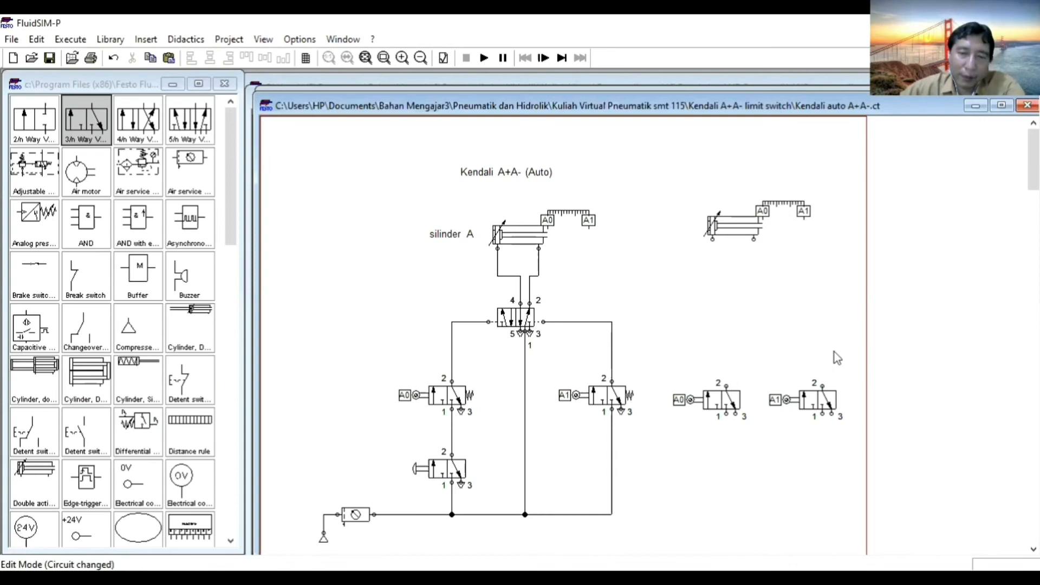
Duplicate the existing circuit's push-button 3/2-way valve below the new A0 valve and connect its port 2 to that valve's port 1.
click(464, 481)
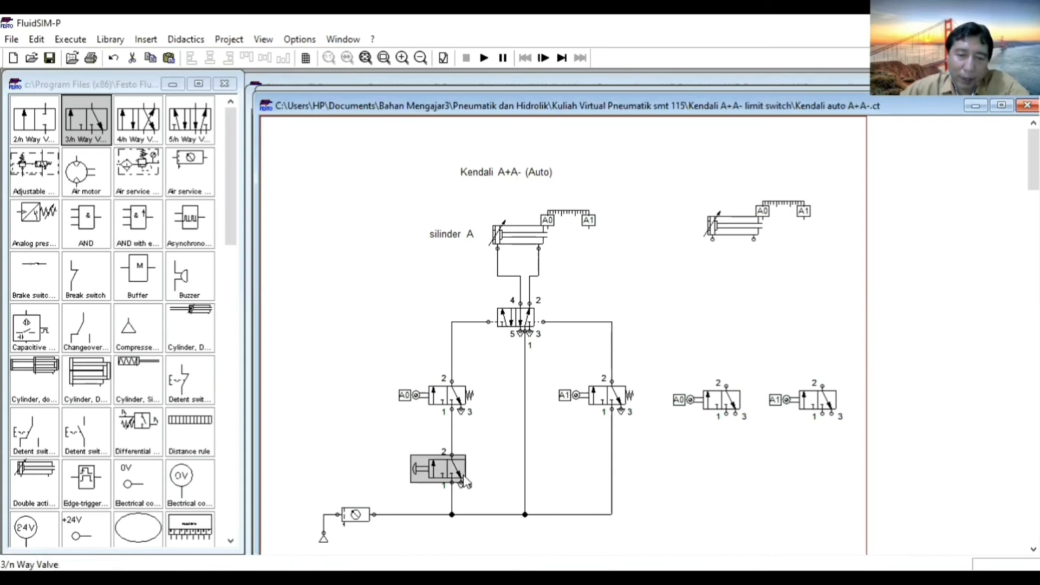
key(ctrl+c)
key(ctrl+v)
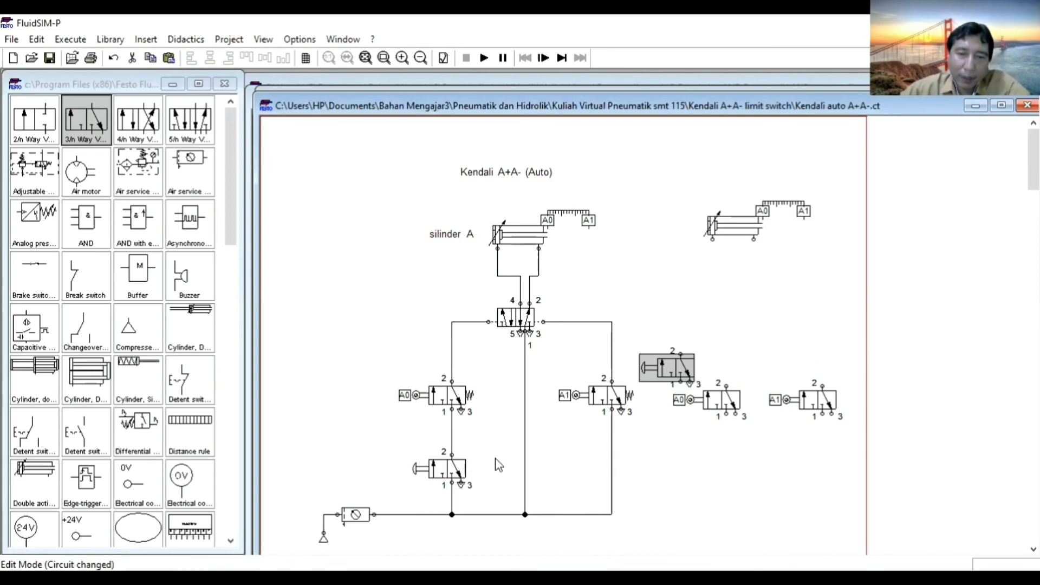
drag(667, 368, 726, 463)
click(769, 466)
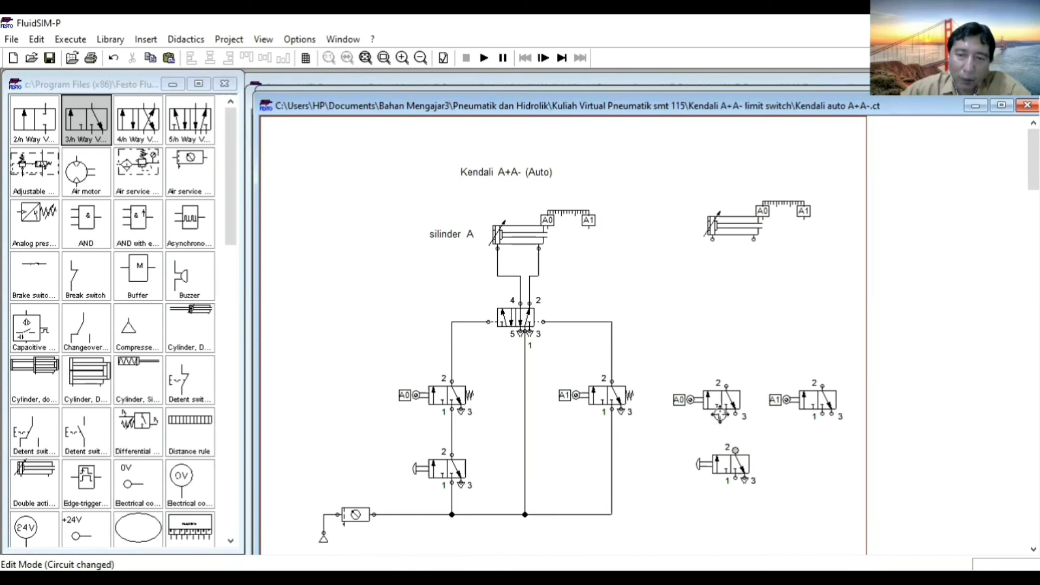
drag(726, 414, 729, 472)
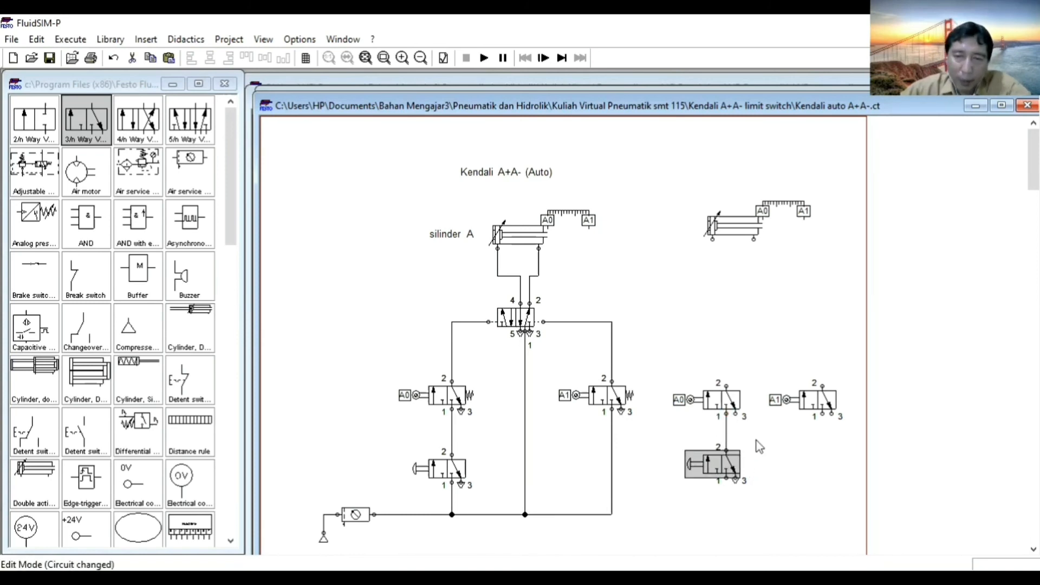
click(743, 425)
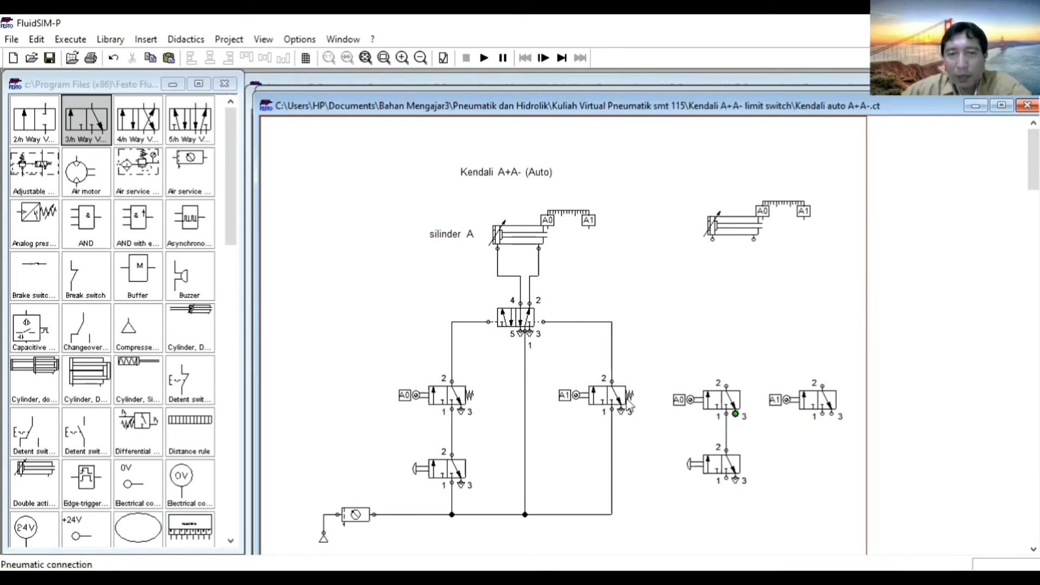
Set exhaust terminators on port 3 of the new A0 and A1 valves, and connect the new push-button valve's port 1 to the supply line.
double_click(735, 414)
click(533, 337)
click(513, 414)
click(471, 385)
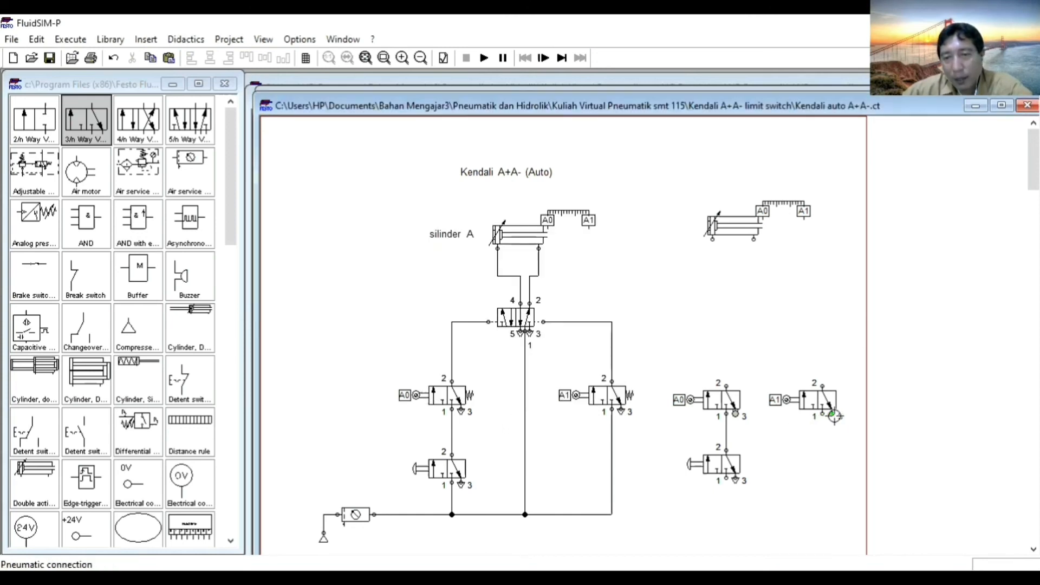
double_click(829, 414)
click(533, 337)
click(517, 362)
click(474, 388)
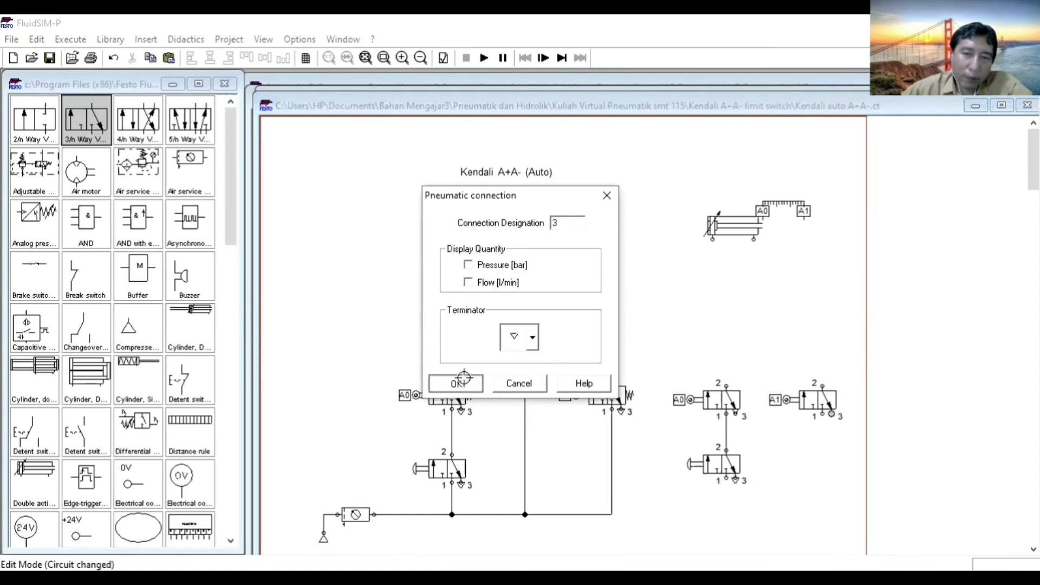
mouse_move(726, 478)
mouse_down()
mouse_move(585, 511)
mouse_move(610, 513)
mouse_up()
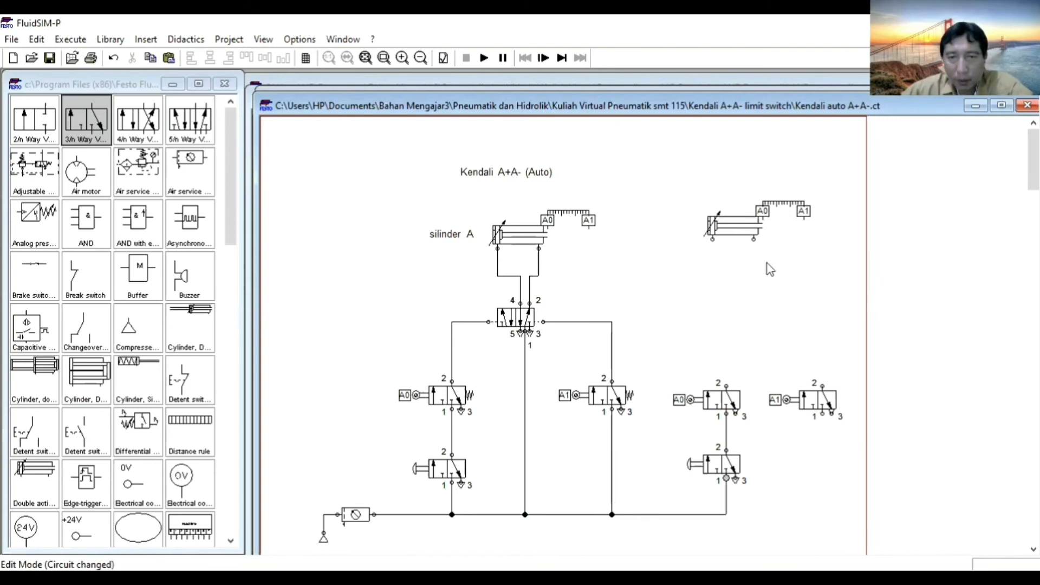
Duplicate the existing 5/n way valve and place the copy between the new cylinder and its roller valves.
click(517, 319)
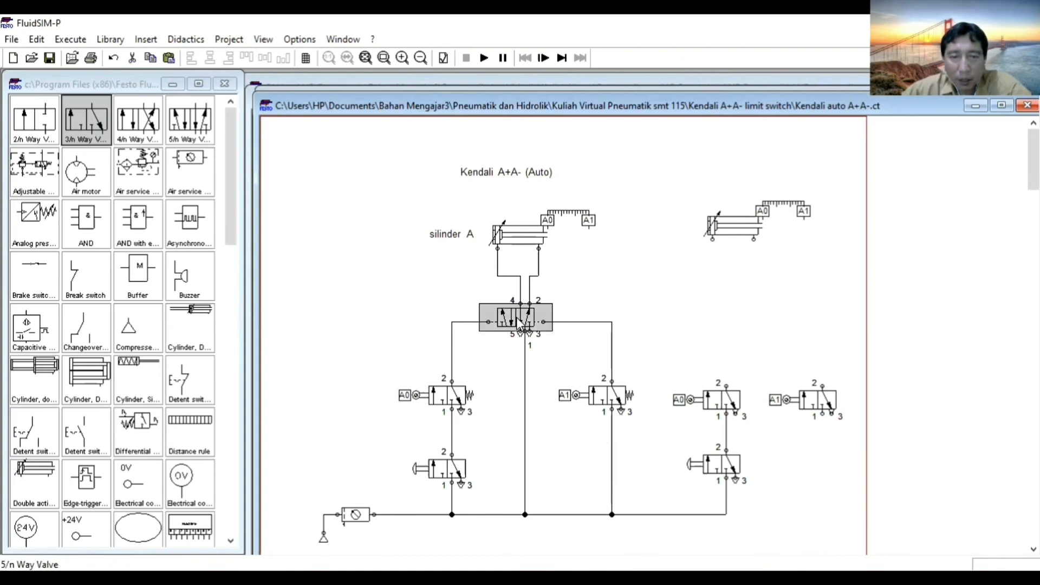
key(ctrl+c)
key(ctrl+v)
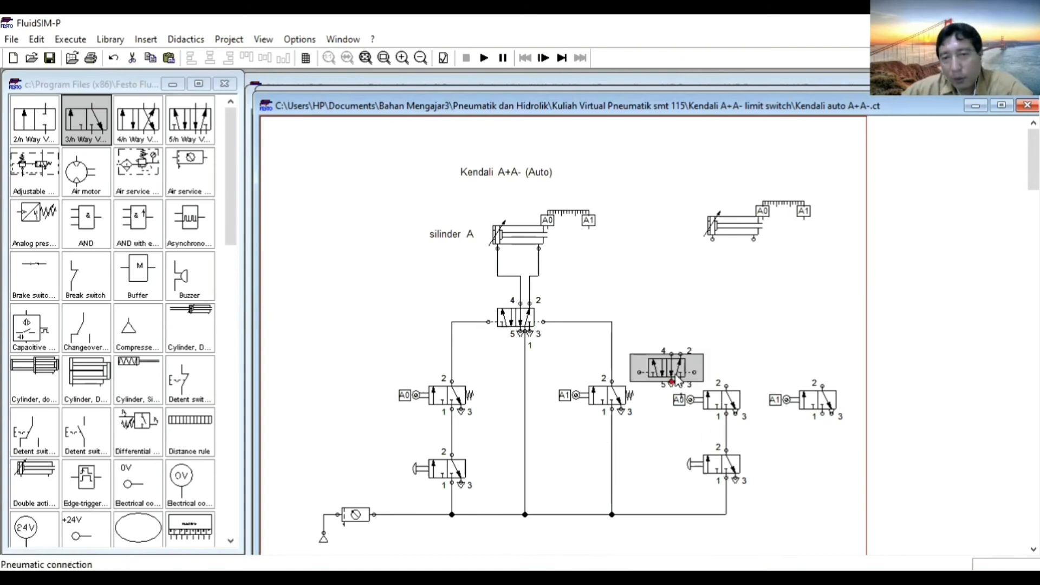
drag(674, 361, 763, 305)
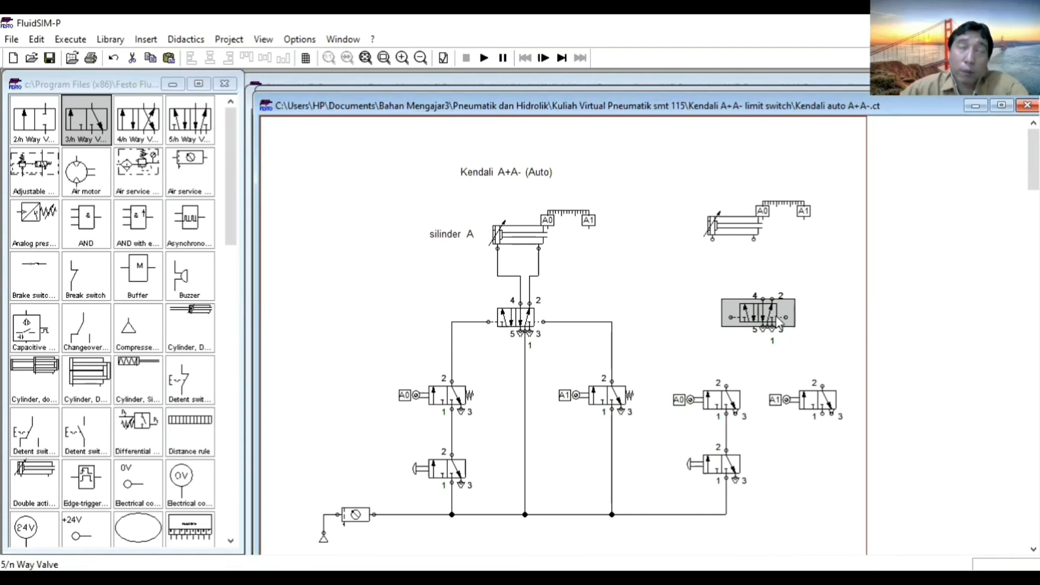
Connect the new 5/n way valve's port 1 to the supply line and its two pilot ports to port 2 of the new A0 and A1 valves.
click(775, 347)
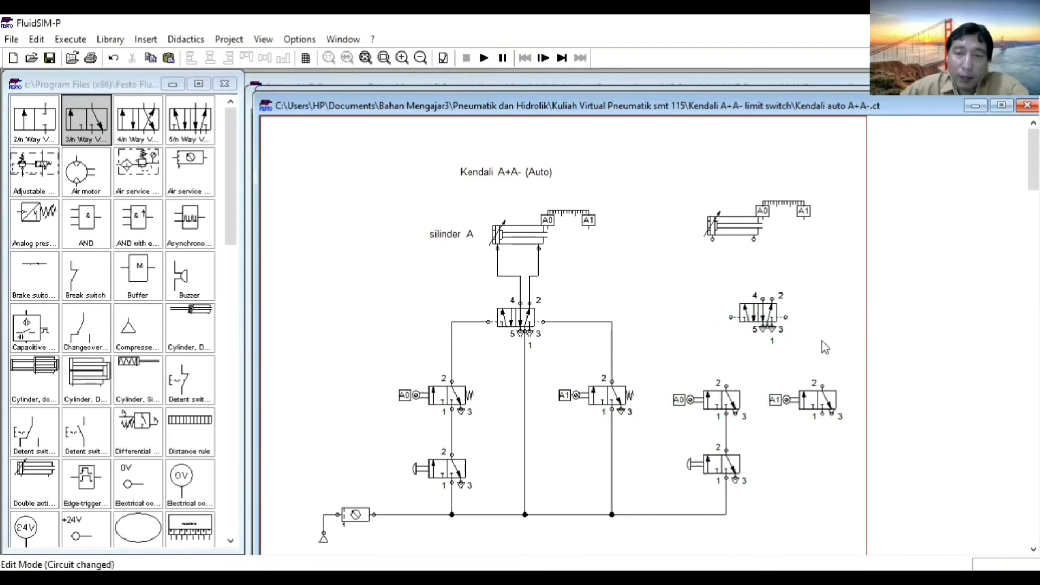
mouse_move(761, 313)
mouse_down()
mouse_move(769, 521)
mouse_move(726, 514)
mouse_up()
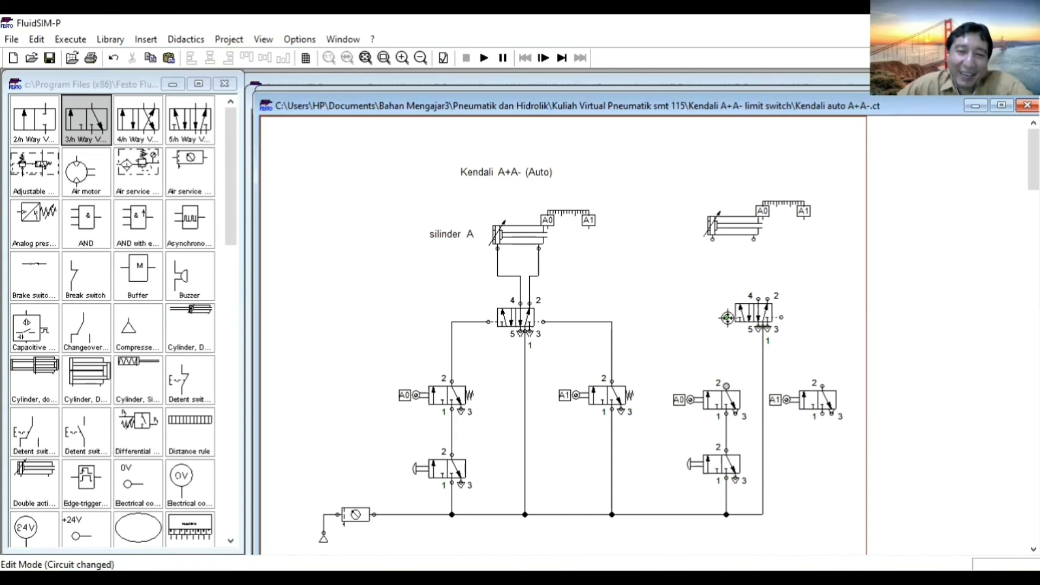
drag(726, 384, 822, 385)
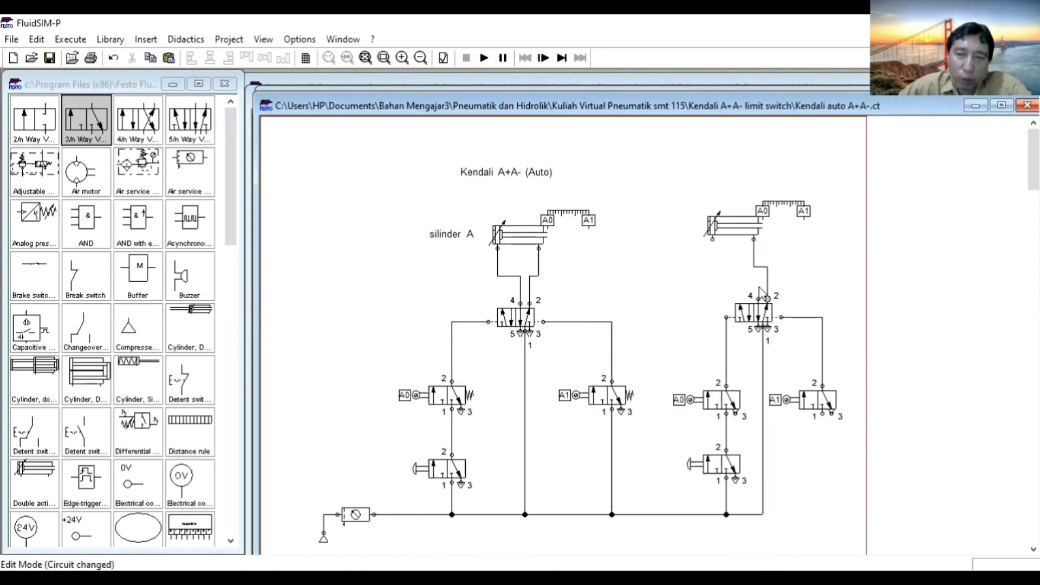
Connect the new cylinder's two ports to ports 4 and 2 of the 5/n way valve, and center the cylinder above the valve.
drag(712, 238, 758, 298)
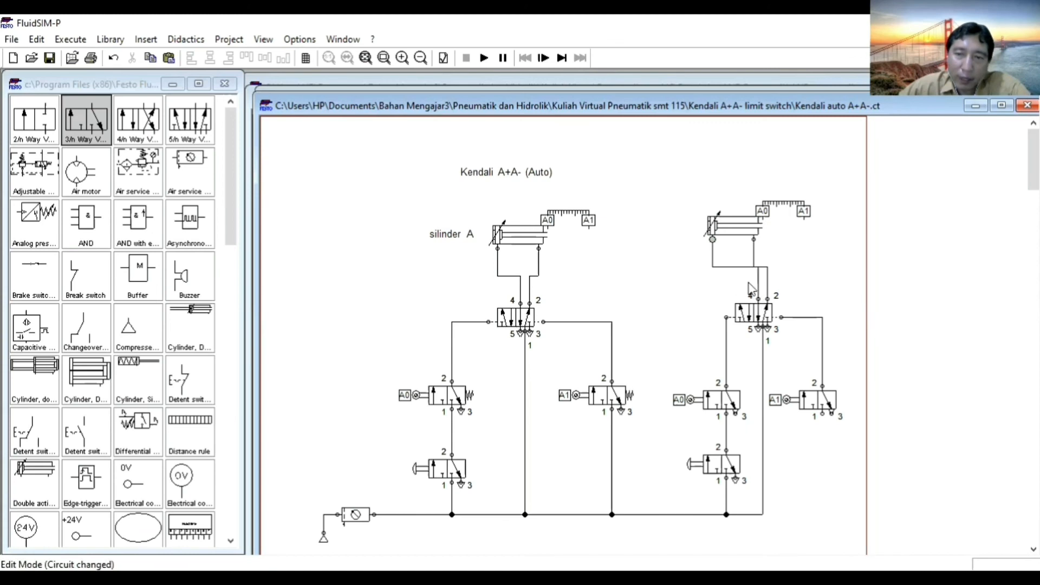
drag(736, 230, 754, 231)
key(Right)
key(Right)
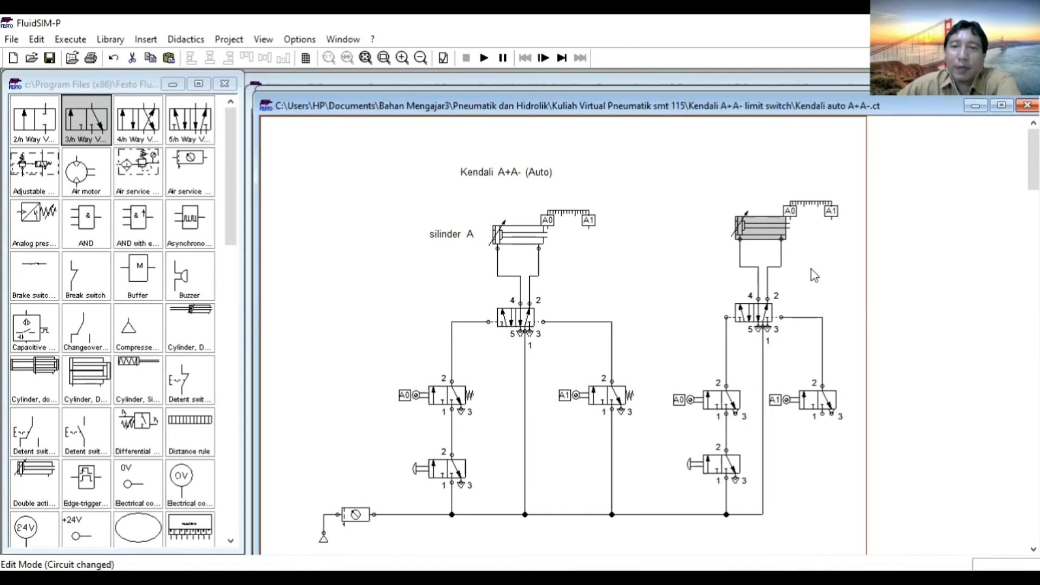
click(817, 271)
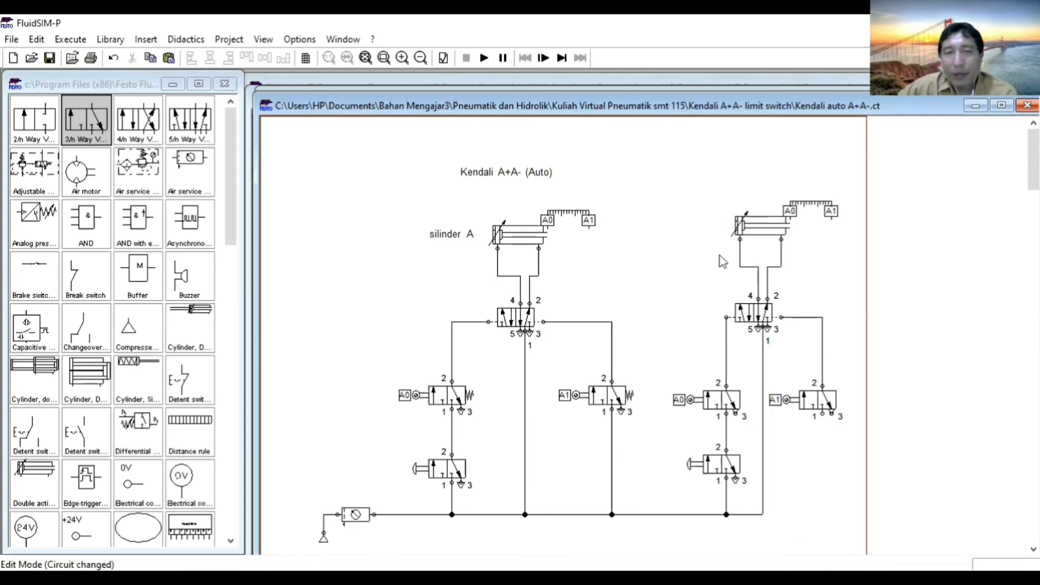
Try to simulate the circuit, and relabel the new cylinder's distance rule marks from A0 and A1 to B0 and B1.
click(484, 58)
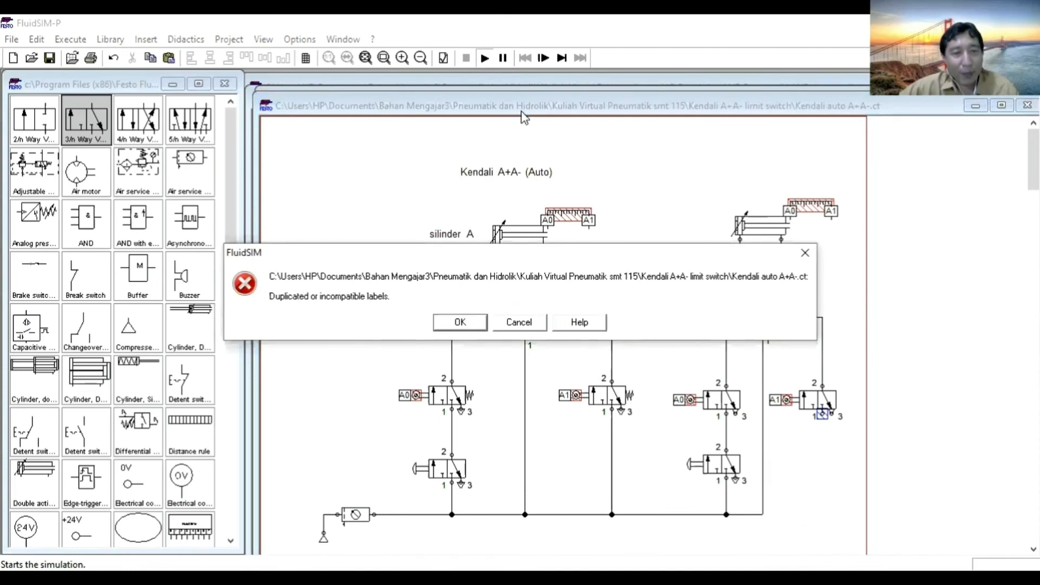
click(519, 322)
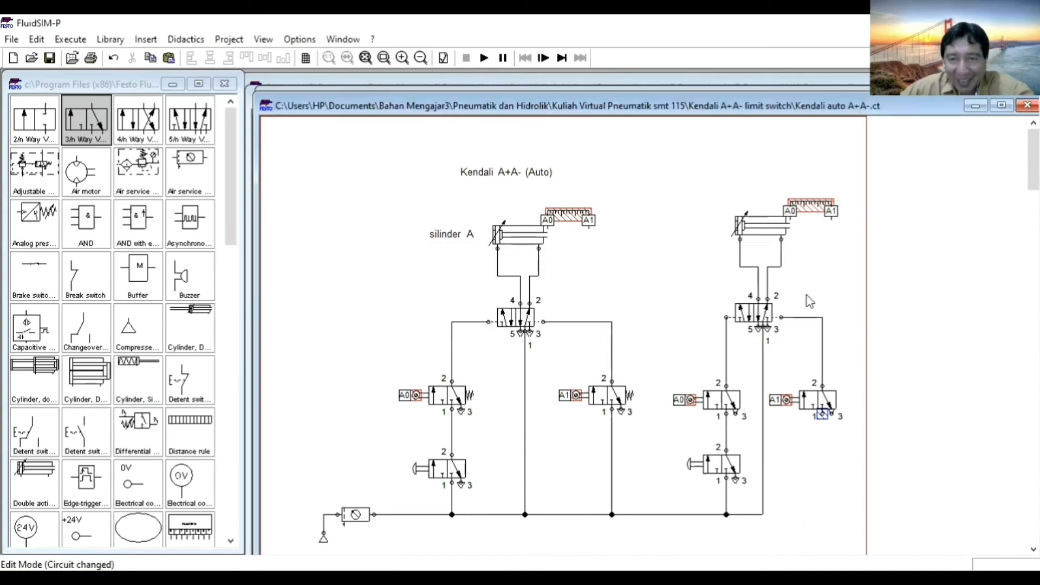
click(771, 230)
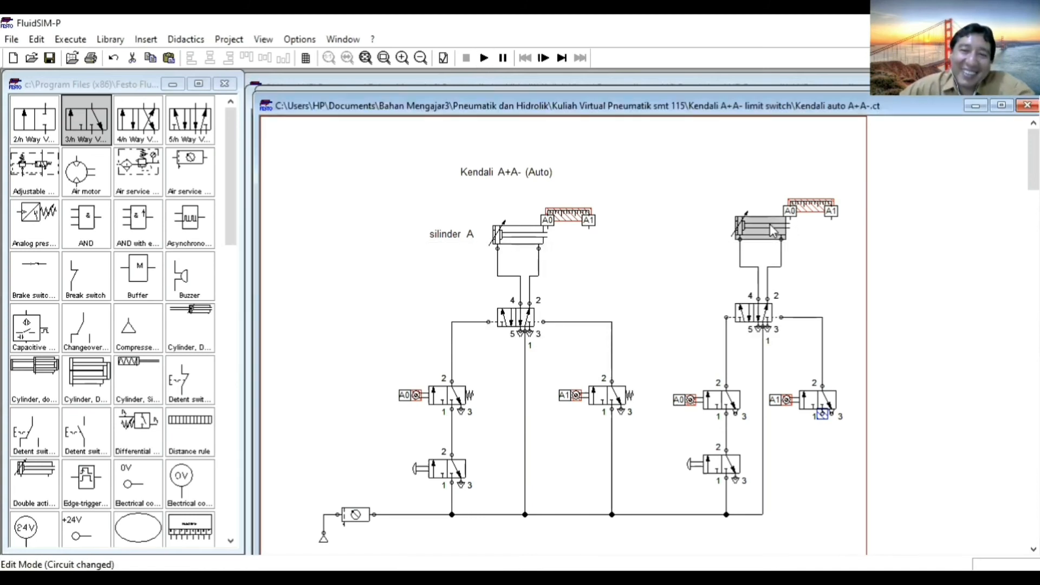
double_click(771, 230)
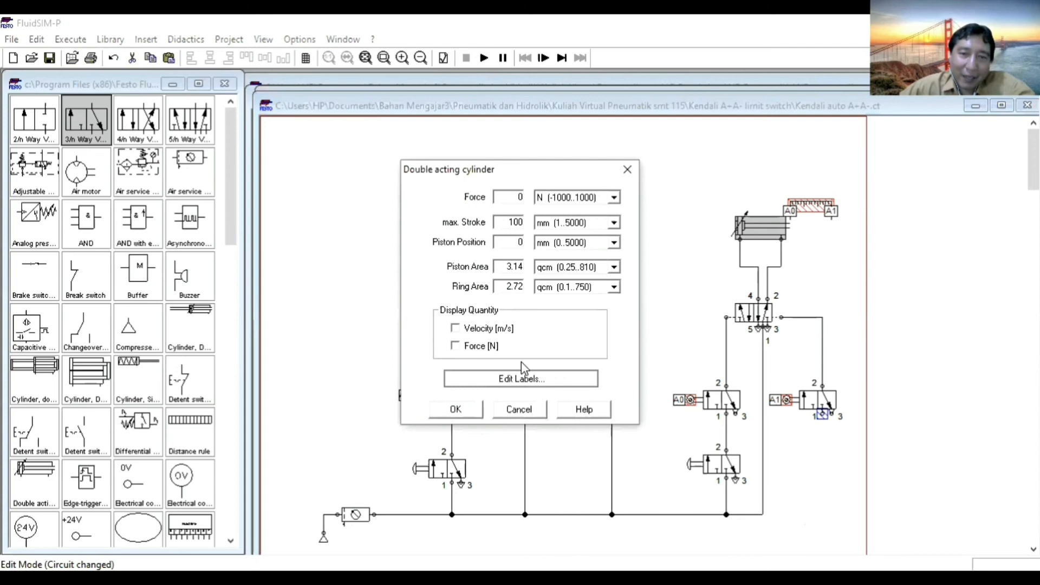
click(521, 378)
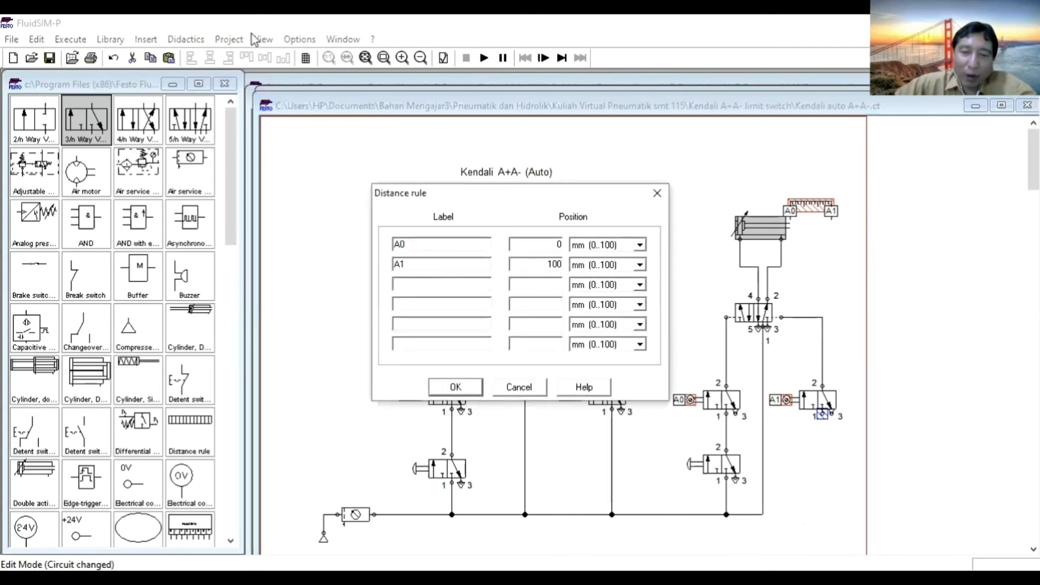
text(B)
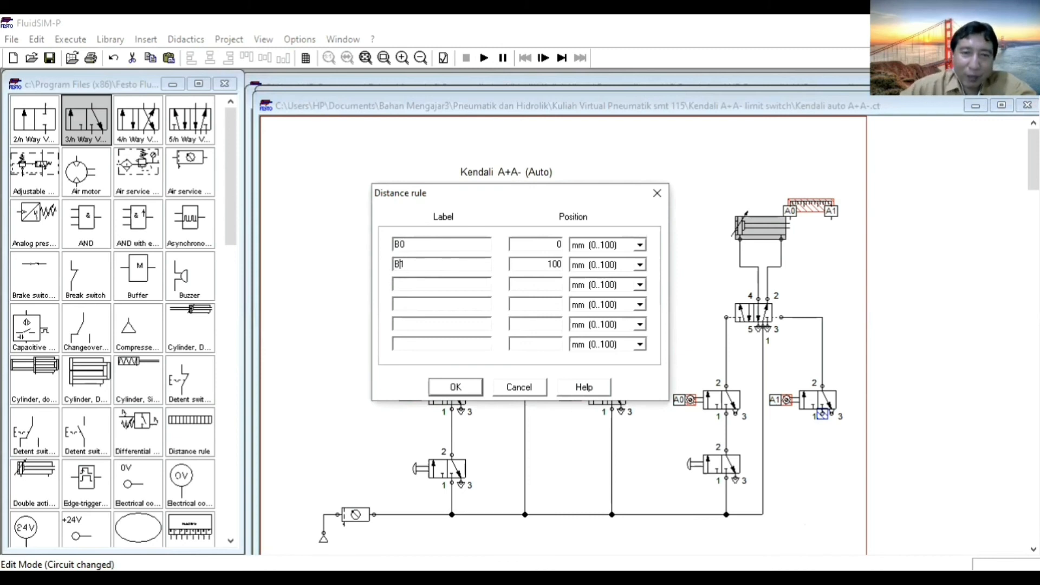
click(456, 387)
click(454, 409)
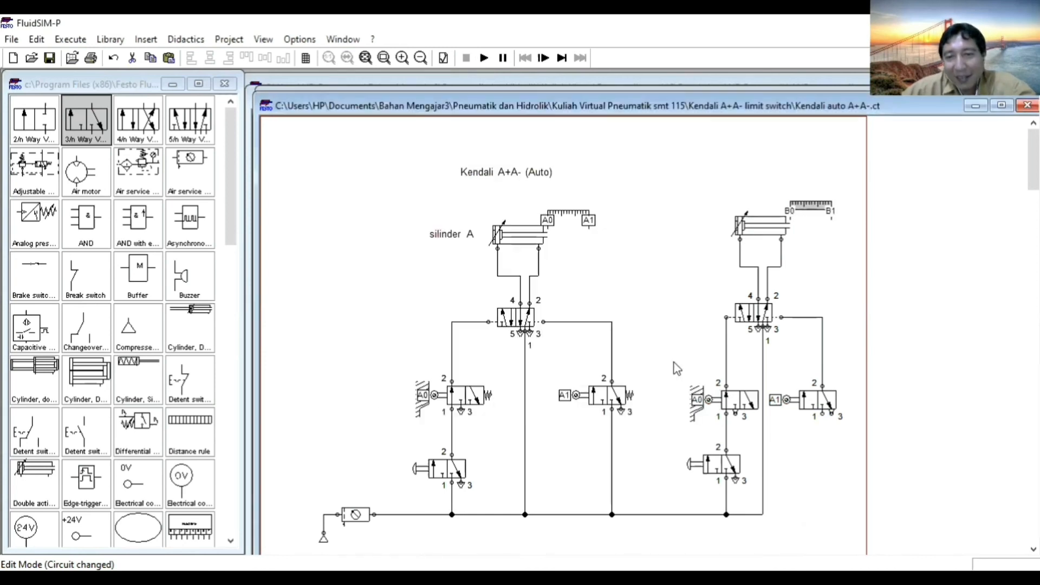
Relabel the mechanical connections of the second circuit's two roller valves as B0 and B1.
double_click(704, 400)
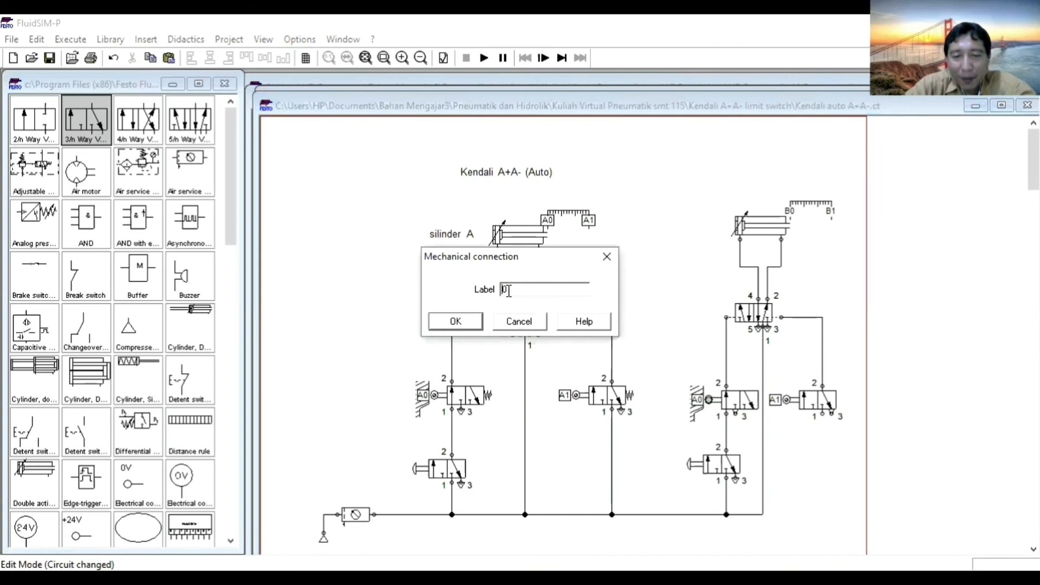
click(457, 322)
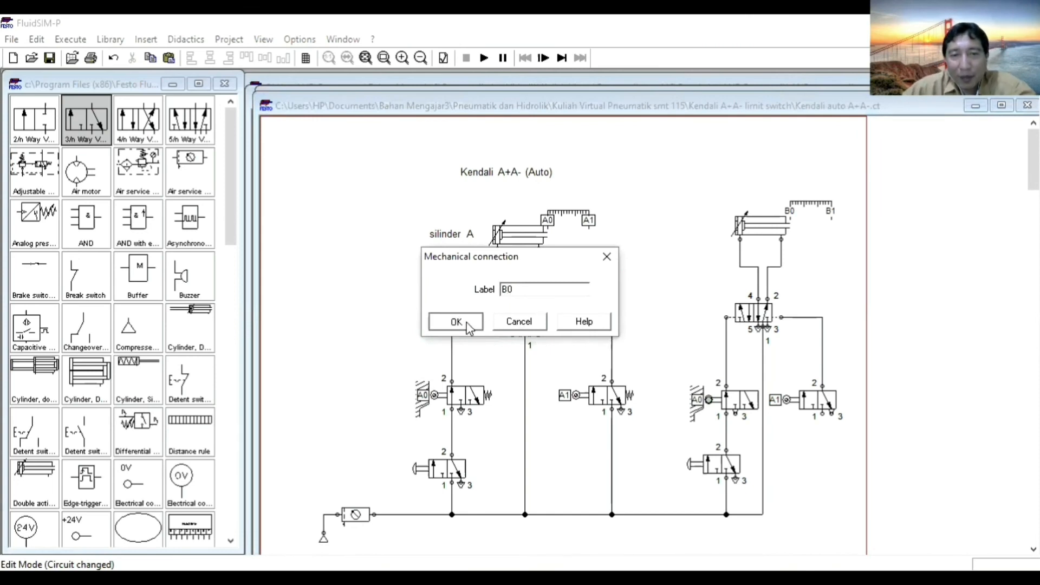
double_click(789, 400)
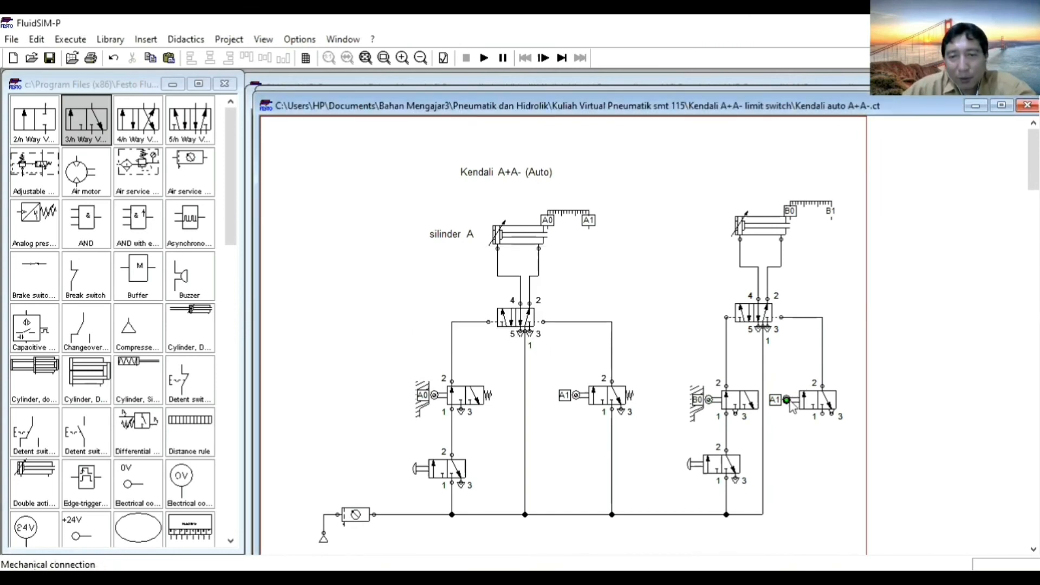
key(BackSpace)
text(B1)
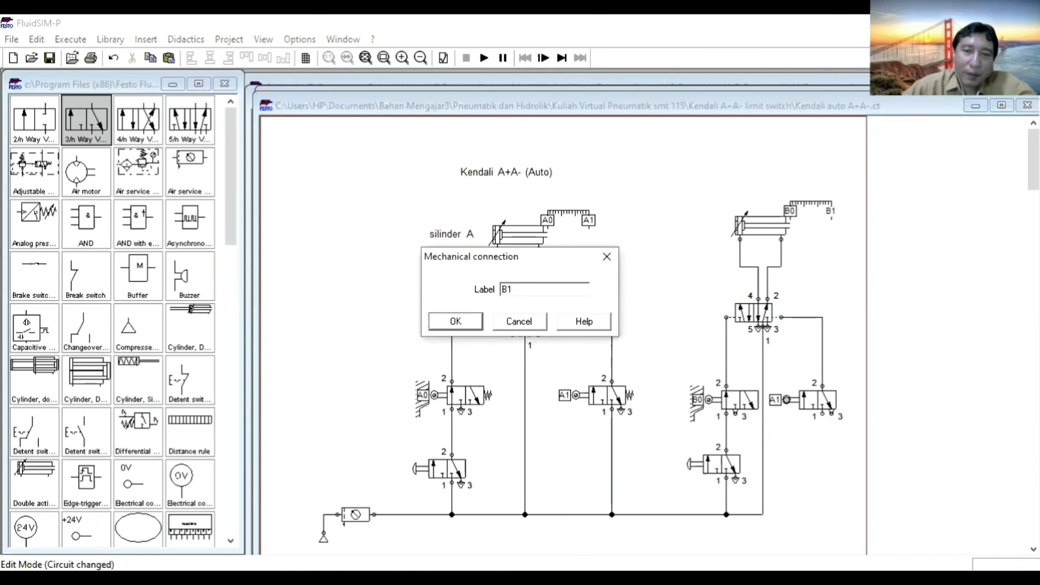
click(456, 322)
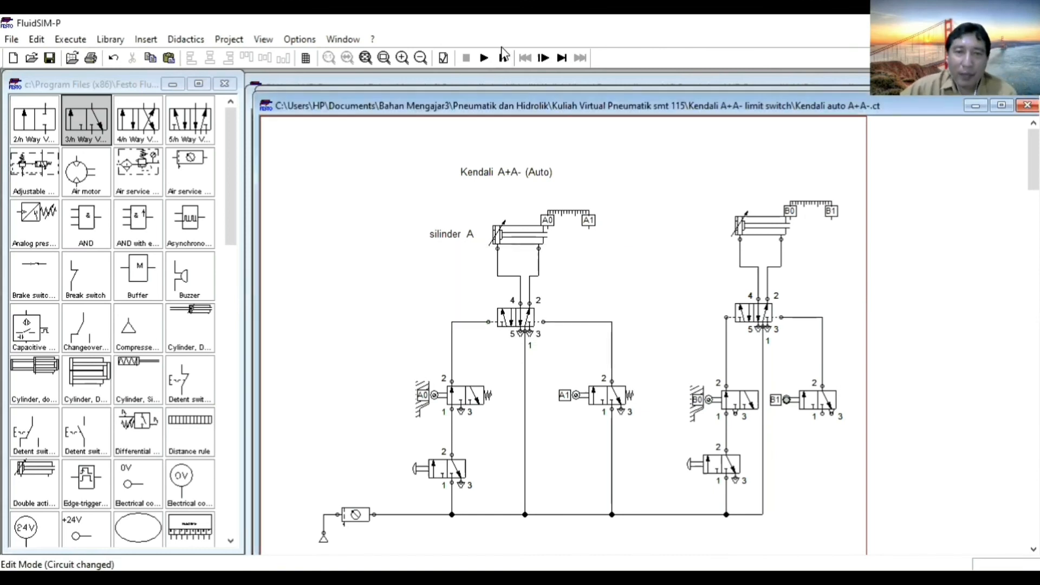
Try to simulate the circuit again, and connect port 1 of the B1 roller valve to the supply line.
click(483, 58)
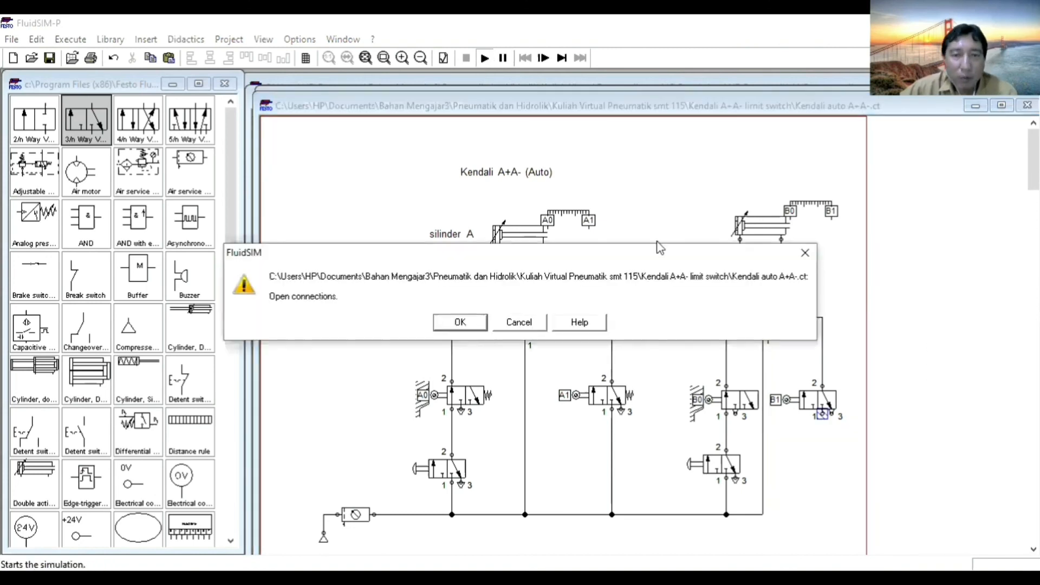
click(519, 322)
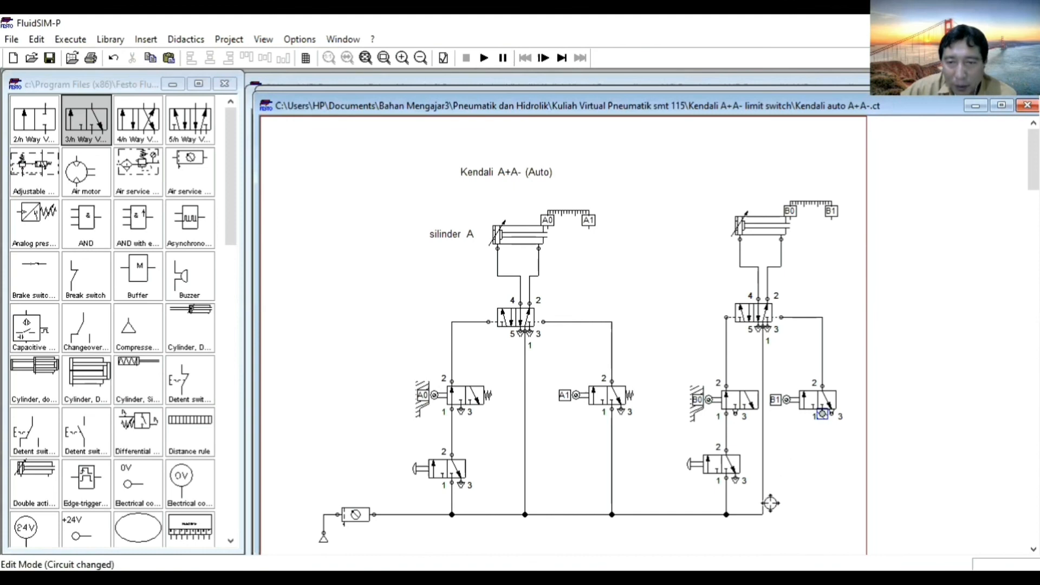
drag(763, 510, 763, 515)
drag(822, 414, 815, 512)
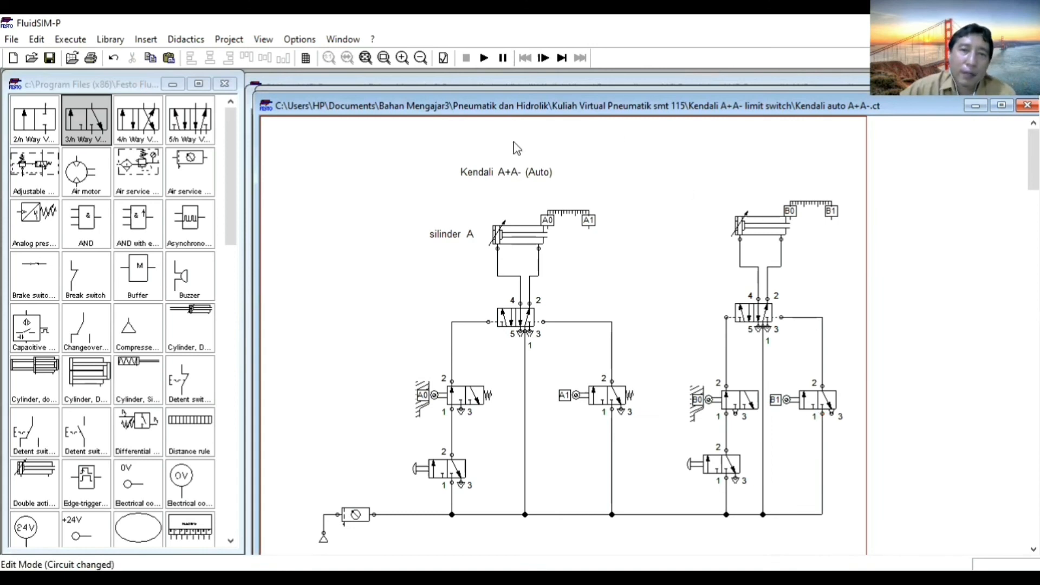
Run the simulation, actuate the push-button valves of both circuits to compare the cylinders' motion, and stop the simulation.
click(483, 58)
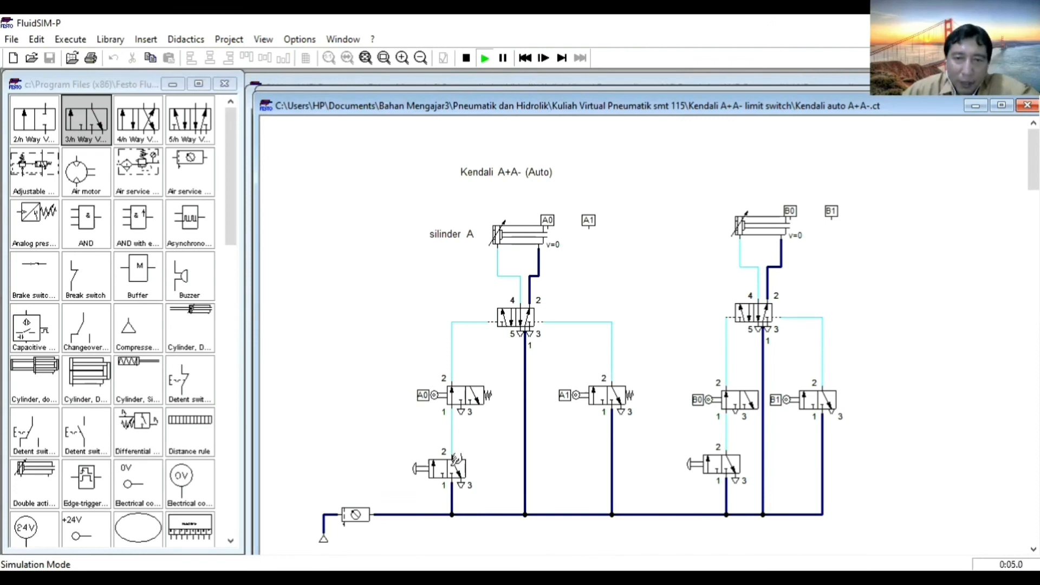
click(456, 459)
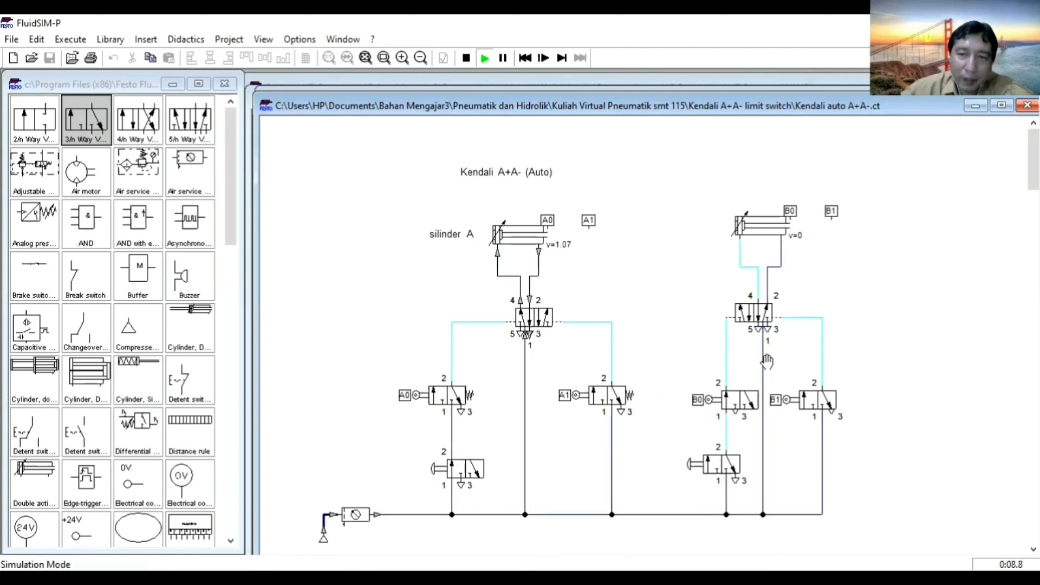
click(717, 461)
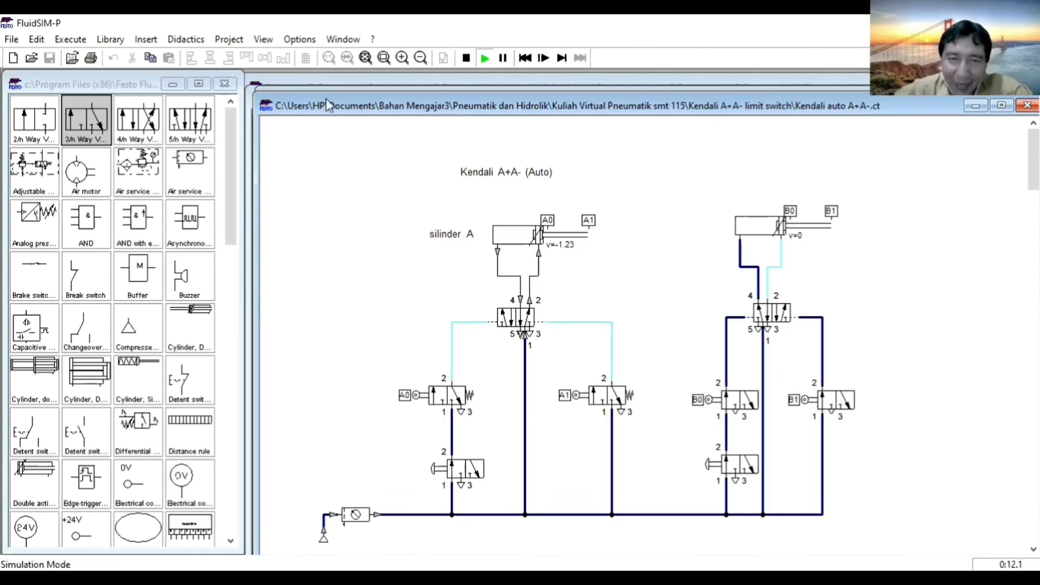
click(465, 58)
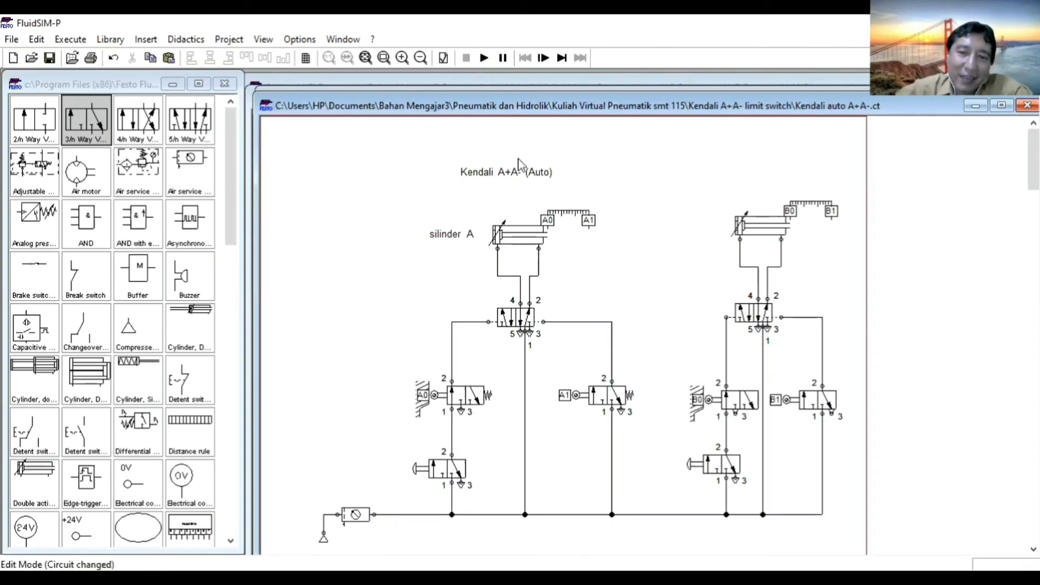
Enable spring return as the right actuation on both the B0 and B1 roller valves.
click(742, 404)
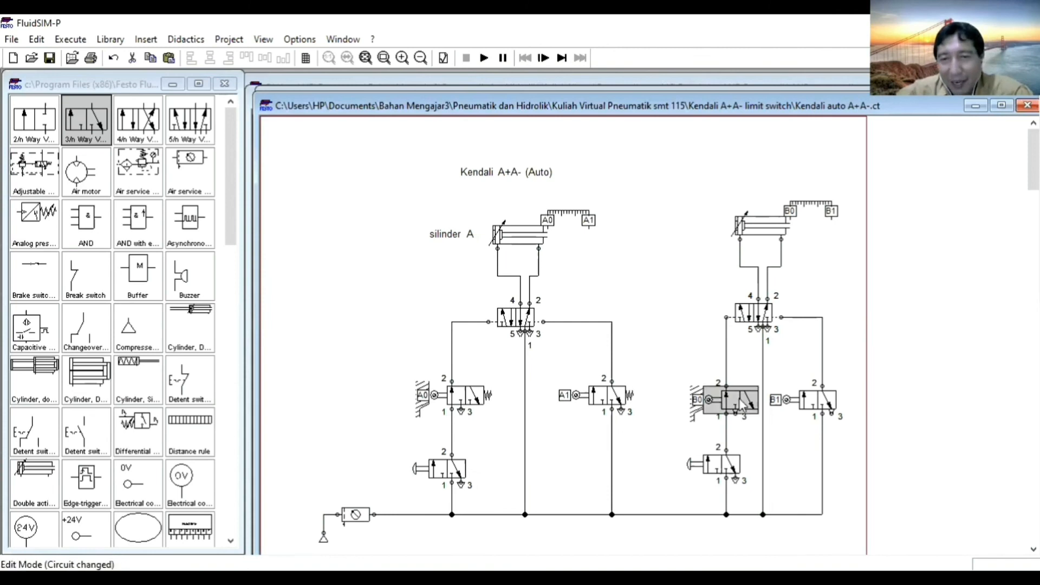
double_click(742, 404)
click(622, 234)
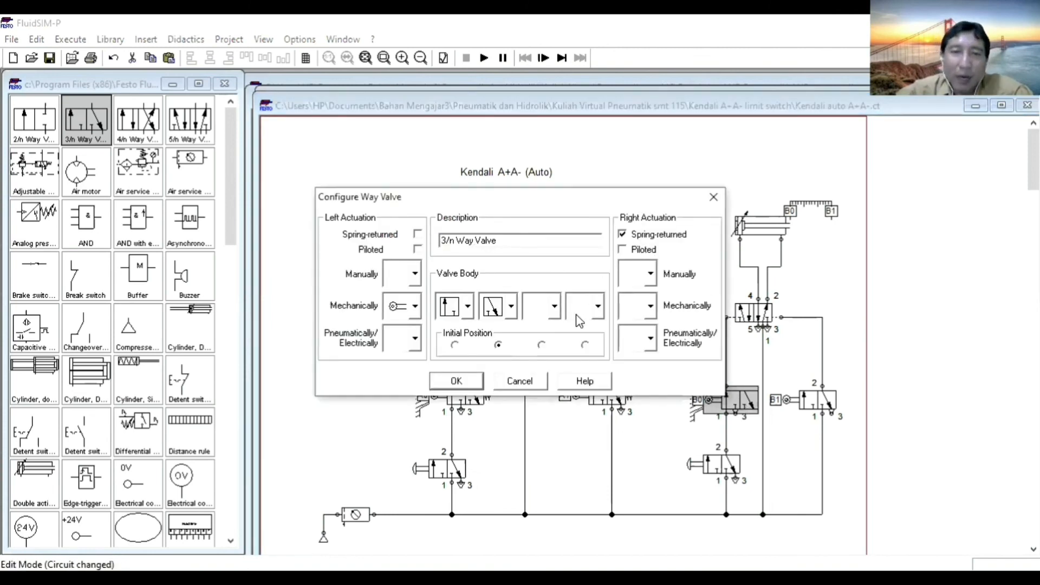
click(456, 380)
click(825, 401)
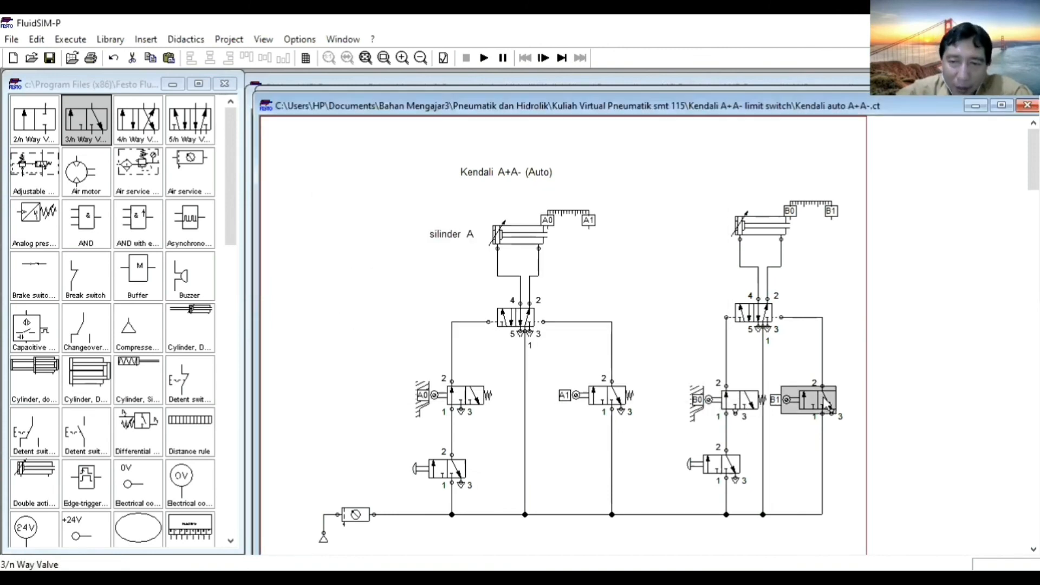
double_click(807, 401)
click(621, 234)
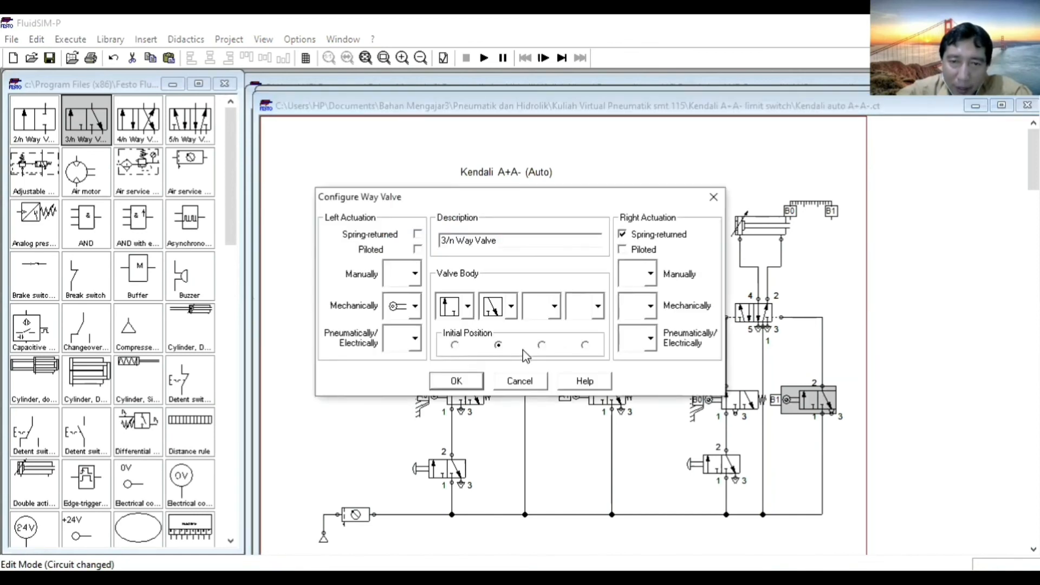
click(456, 380)
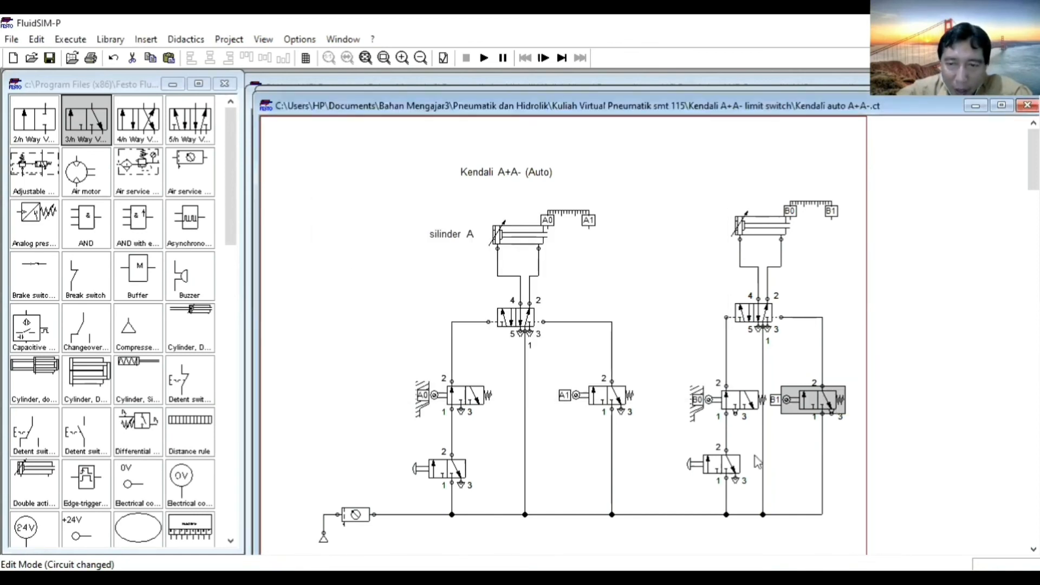
click(861, 455)
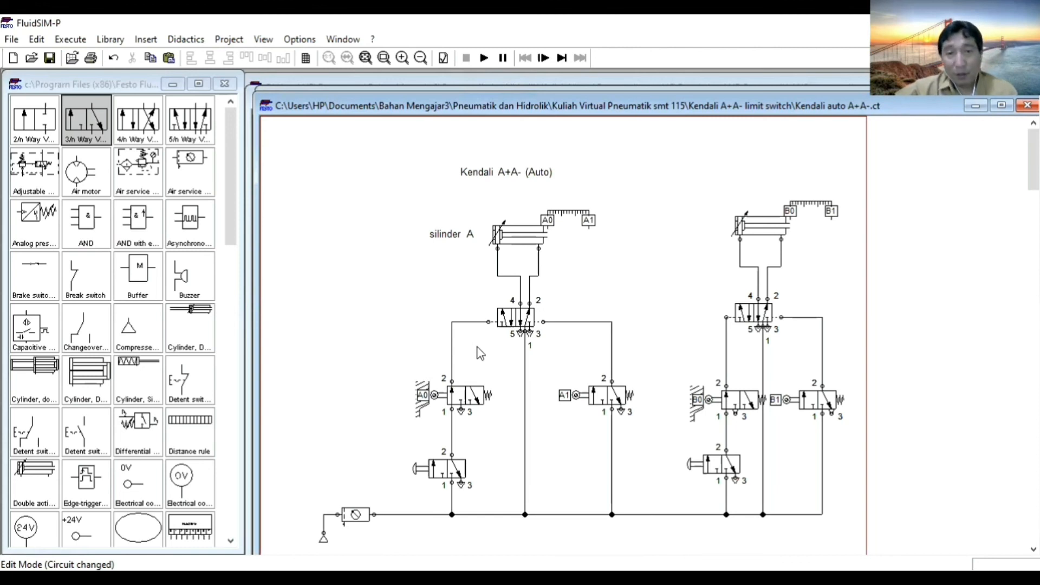
click(524, 413)
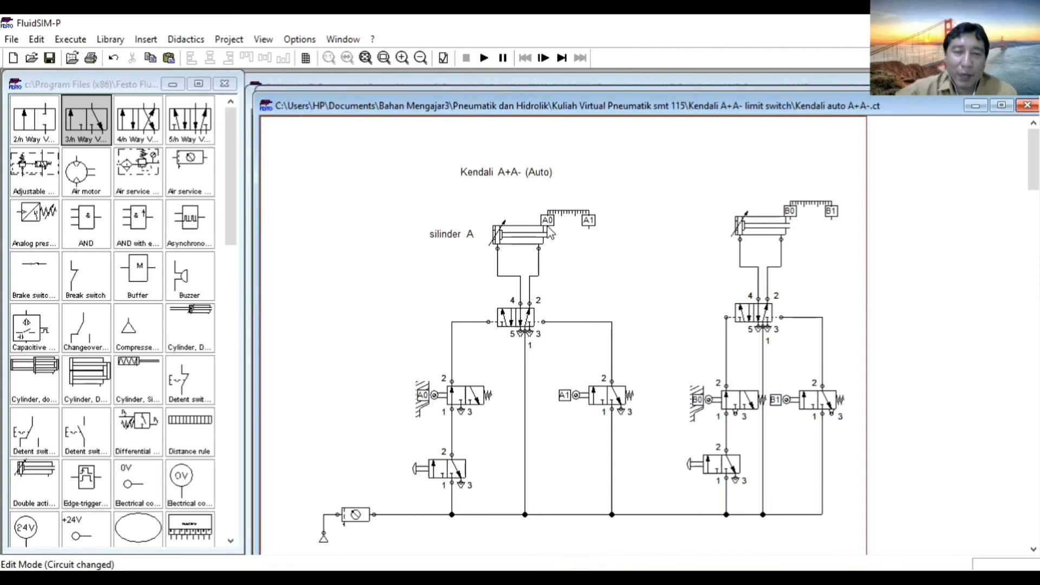
mouse_move(523, 239)
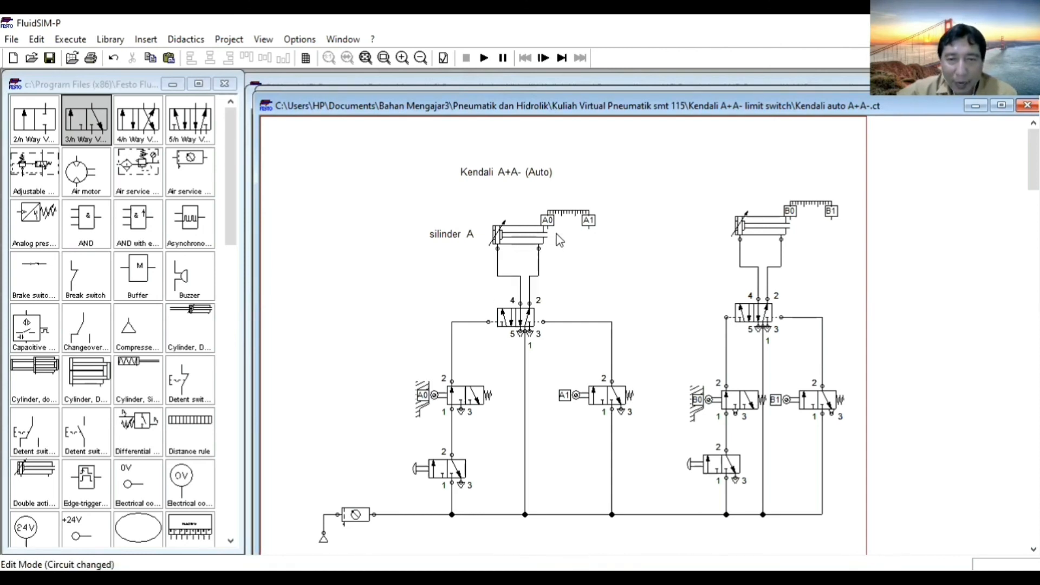